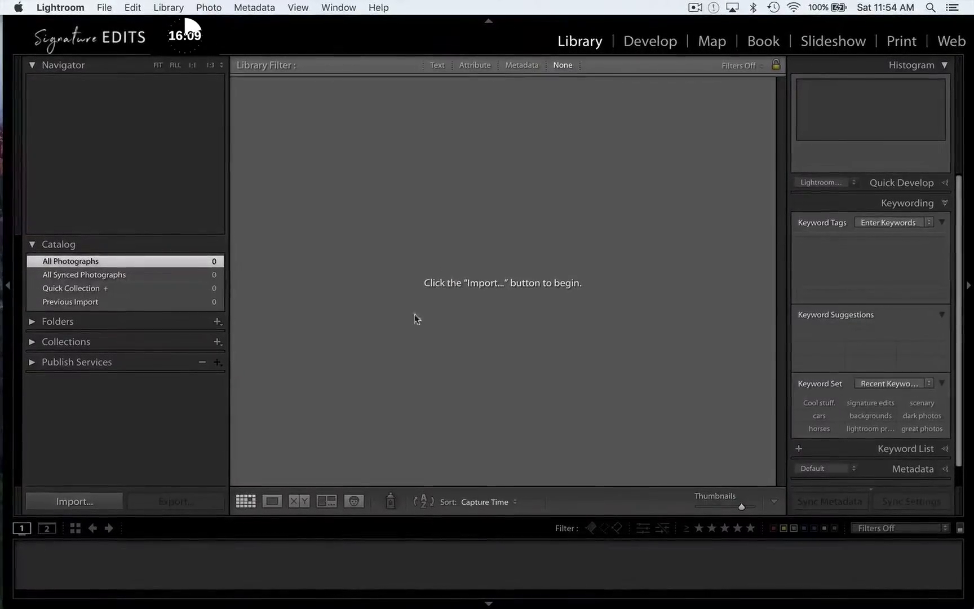
- Import the Desktop folder's photos, unchecking the fourth image (the desktop screenshot)
click(70, 502)
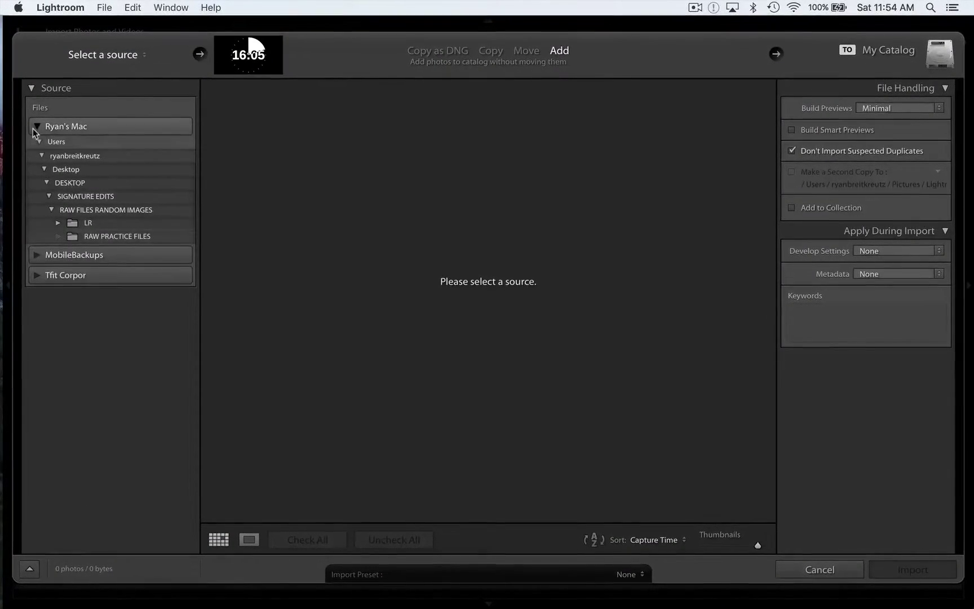
click(36, 127)
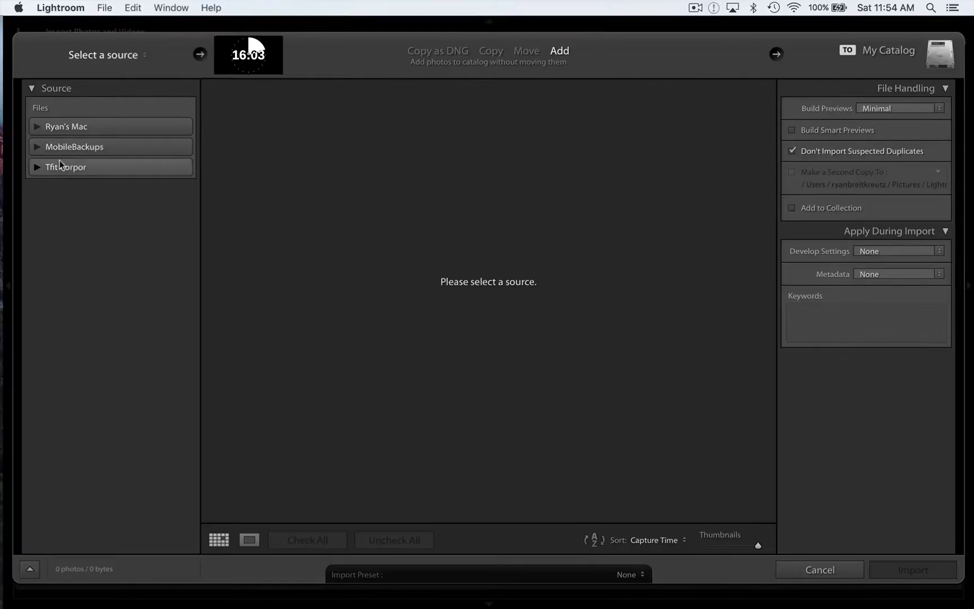
click(37, 126)
click(60, 171)
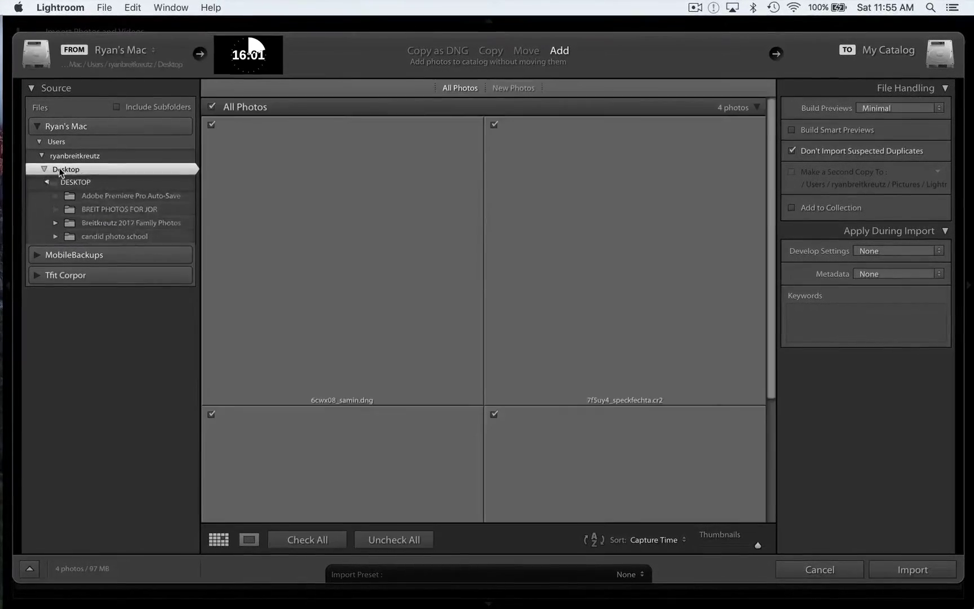
scroll(516, 333, down, 5)
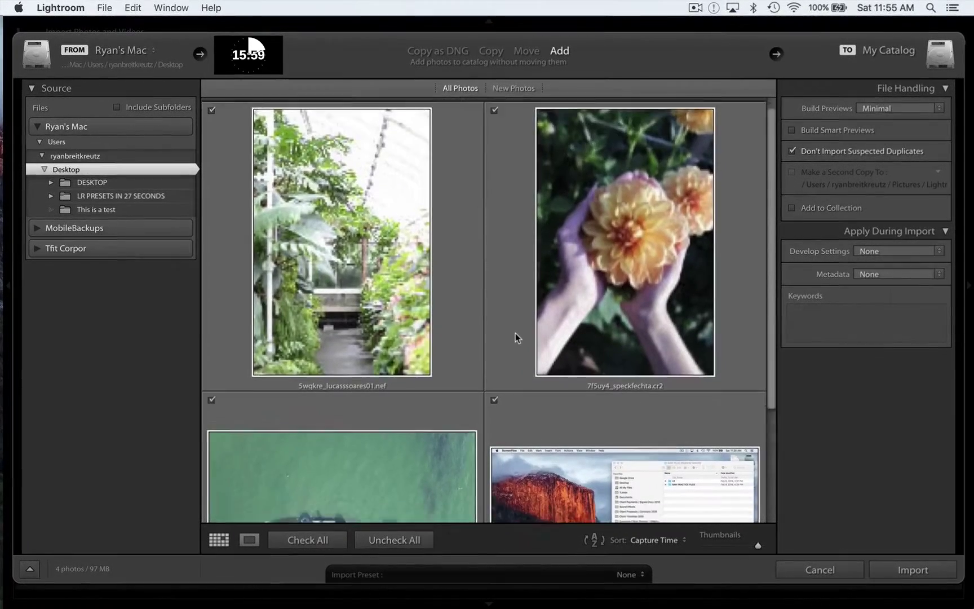
click(497, 329)
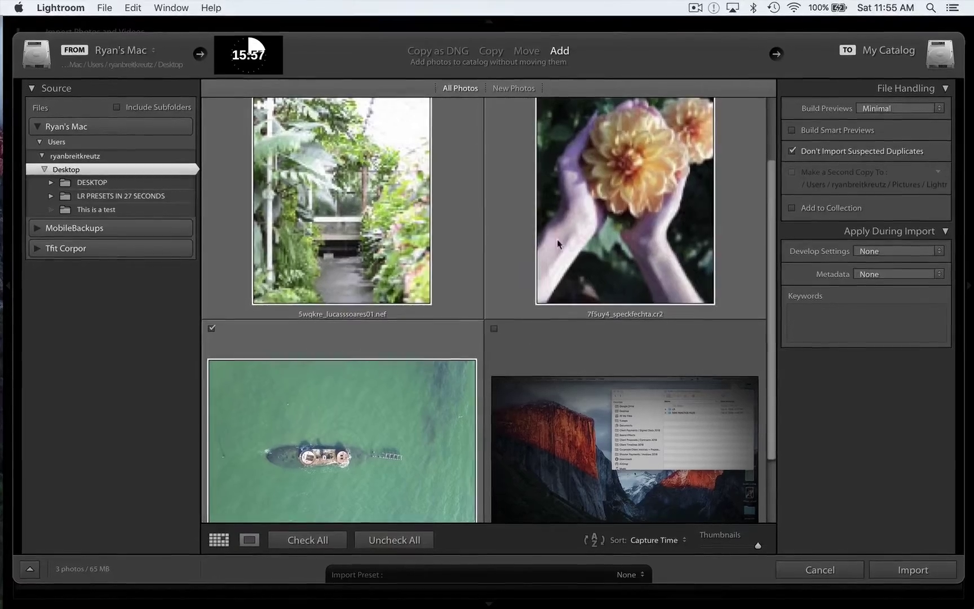
scroll(557, 239, up, 5)
click(914, 569)
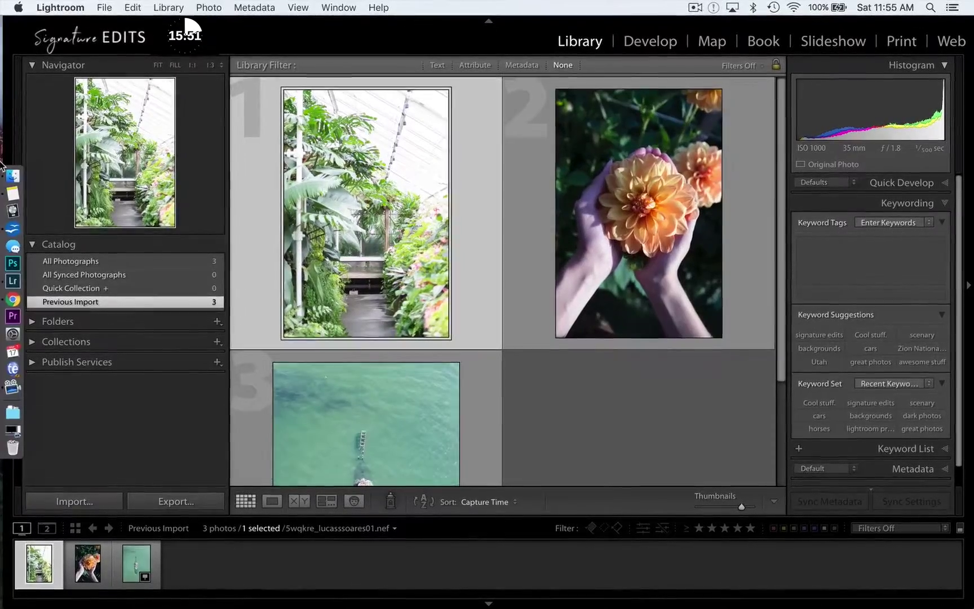
- Bring the RAW PRACTICE FILES folder into the import and uncheck the red-hood and hat portraits
click(11, 164)
drag(689, 102, 372, 204)
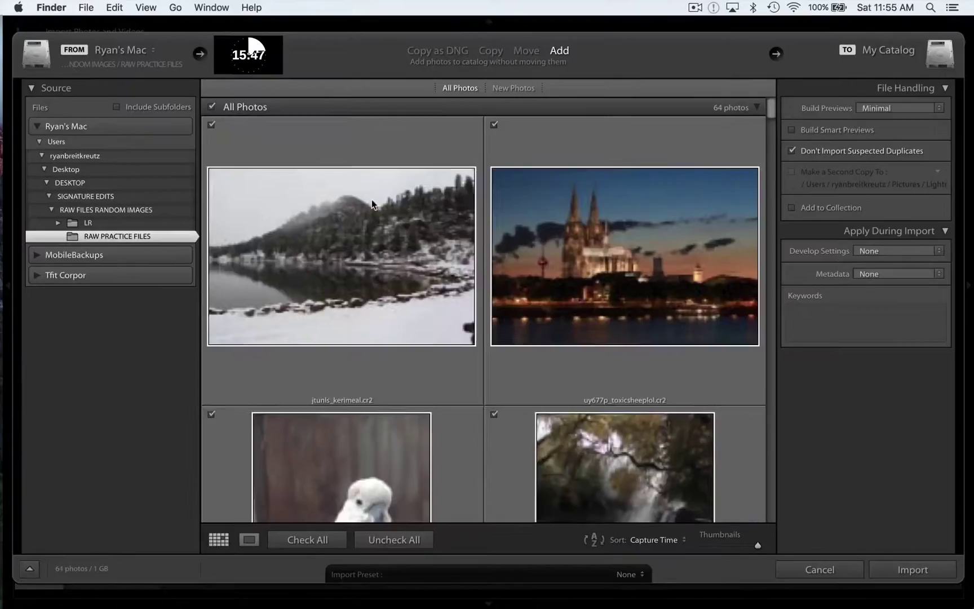
scroll(367, 202, down, 15)
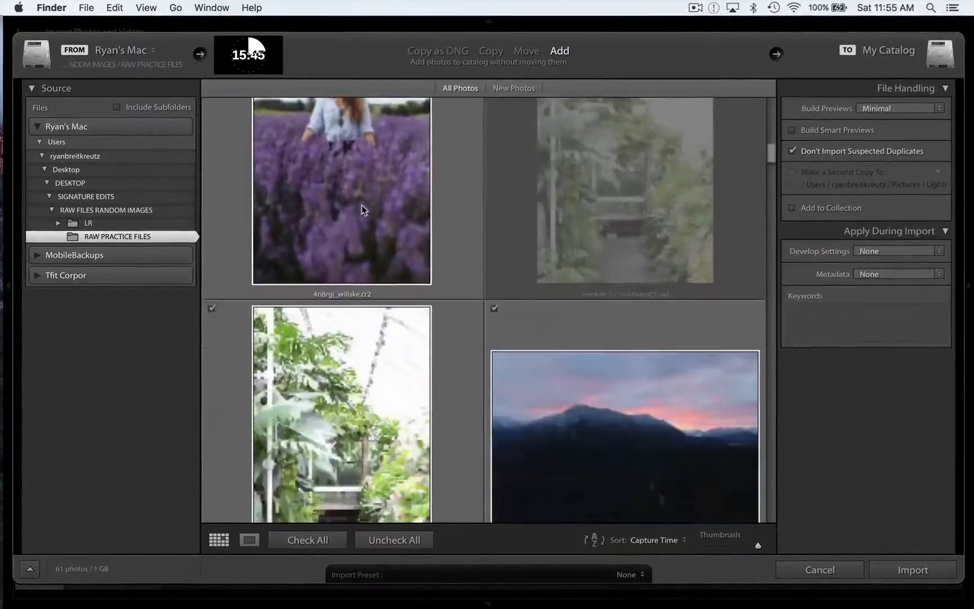
scroll(362, 206, up, 10)
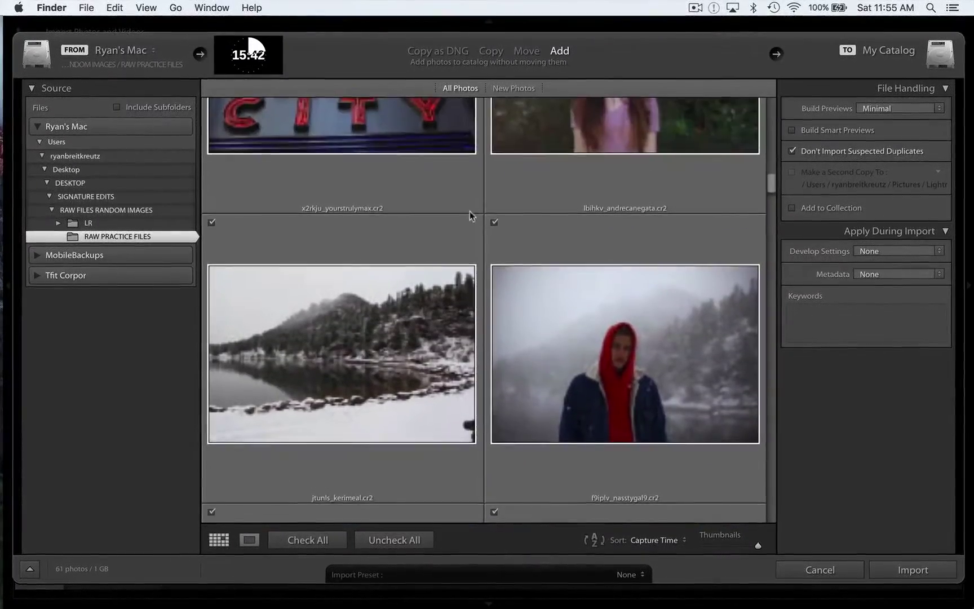
click(495, 223)
scroll(497, 220, up, 5)
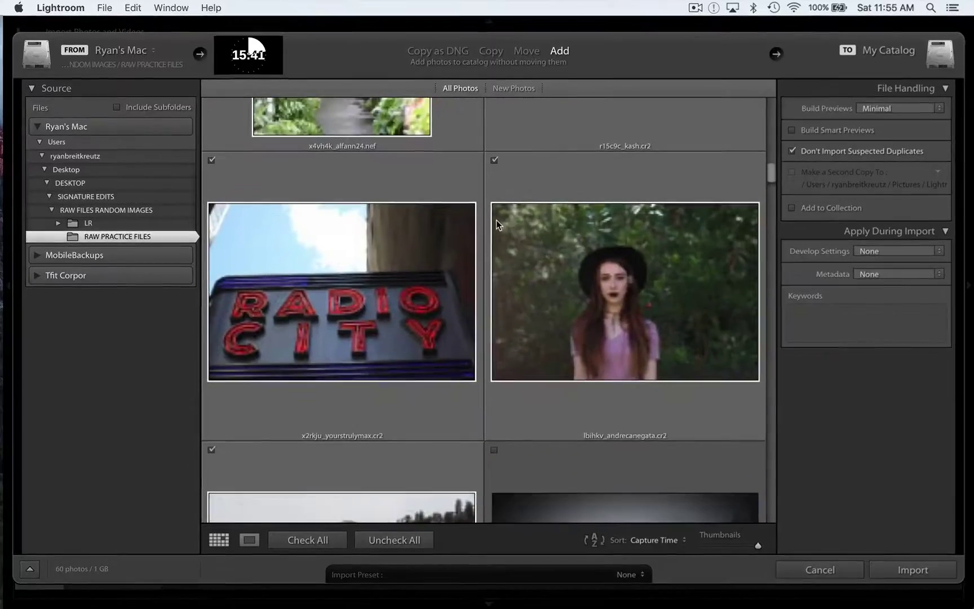
click(494, 160)
scroll(495, 160, up, 5)
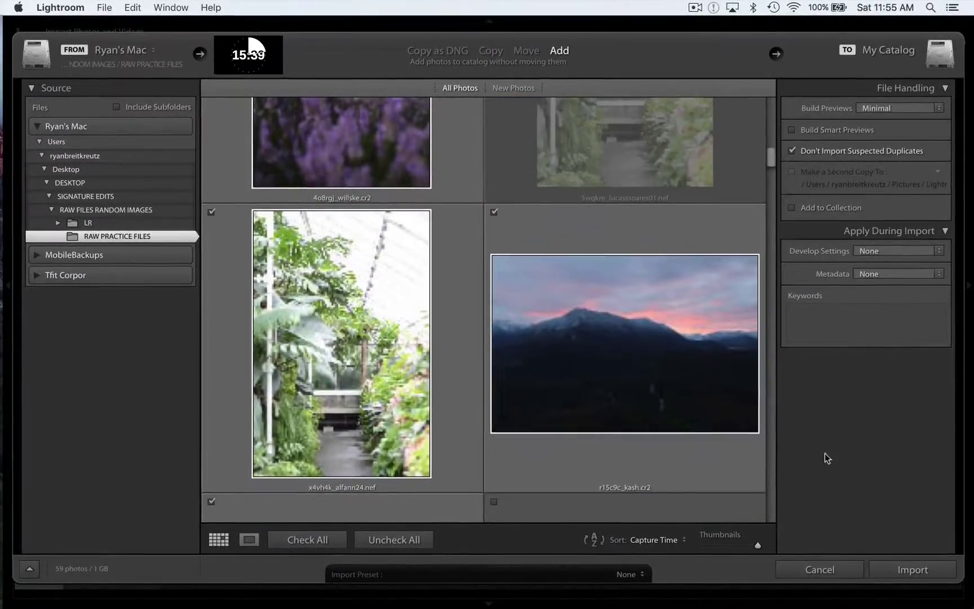
- Apply preset SE02 and keywords 'Landscapes, portraits, good stuff' on import, with Minimal previews
click(892, 249)
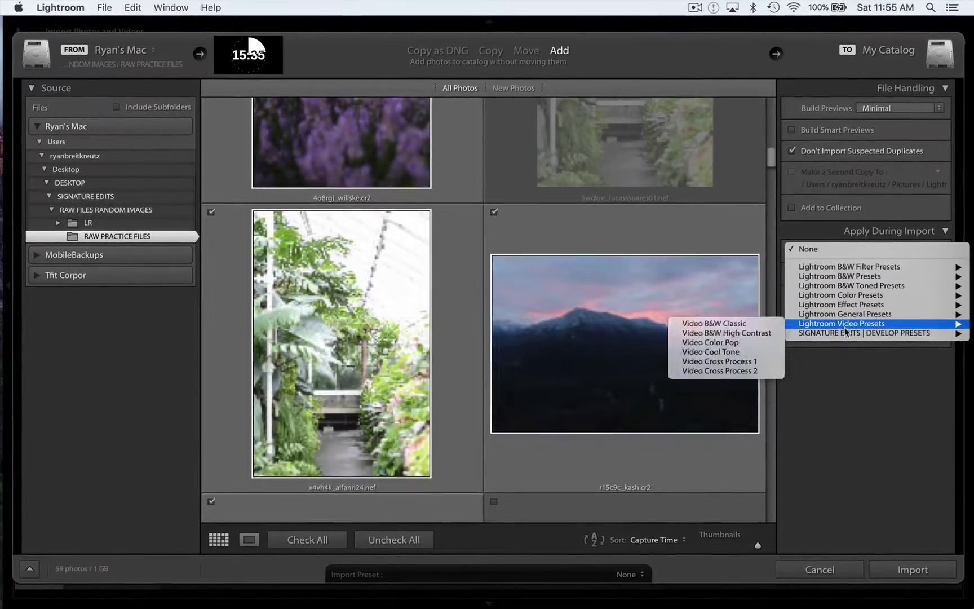
mouse_move(845, 332)
click(721, 389)
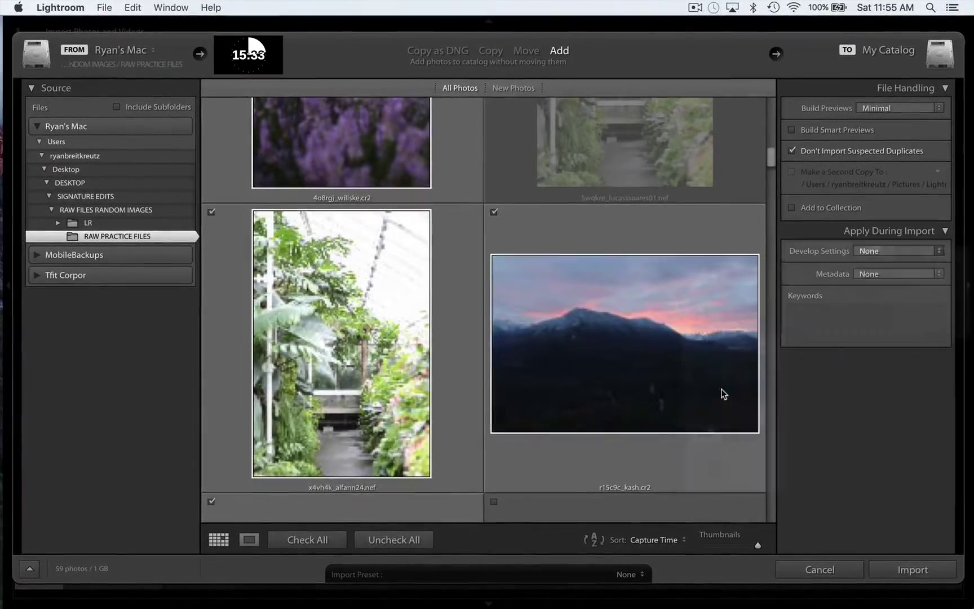
click(898, 274)
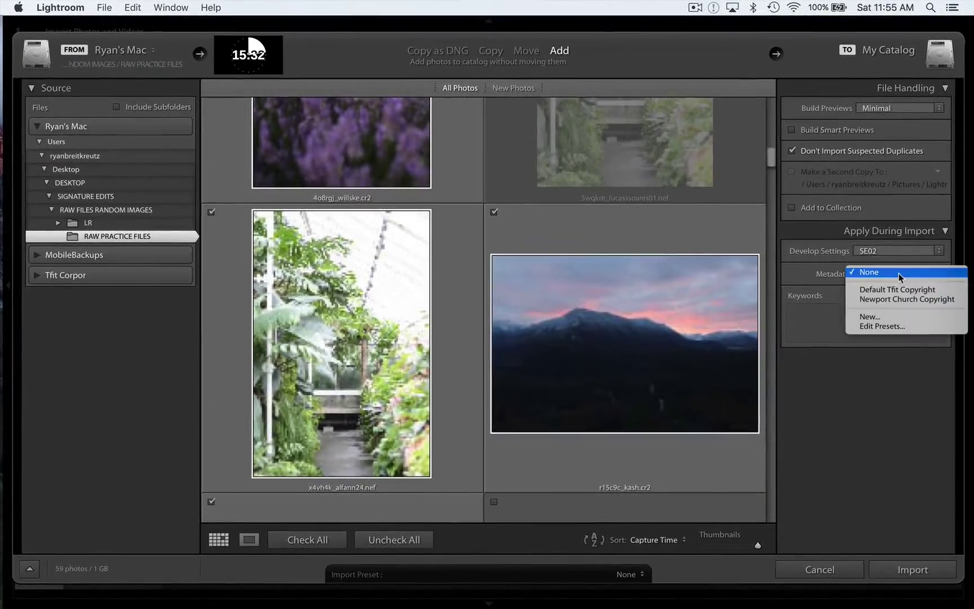
click(827, 308)
click(827, 315)
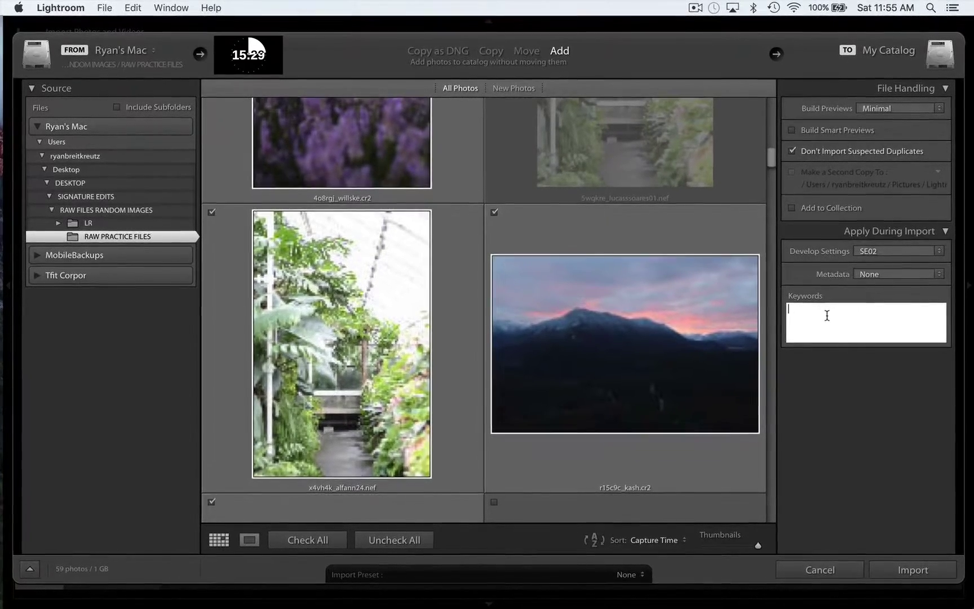
text(Landscapes, portraits, good stuff)
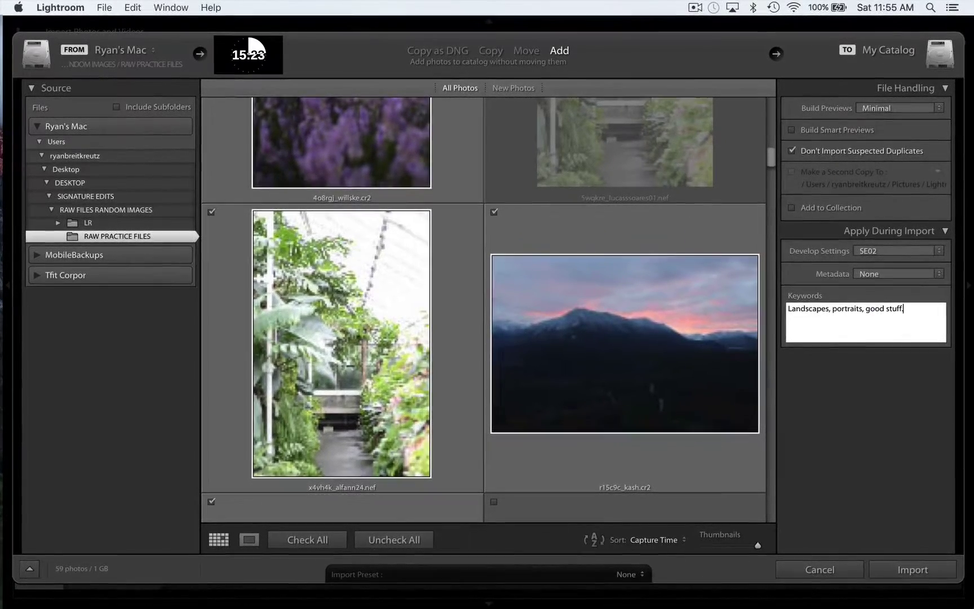
click(927, 232)
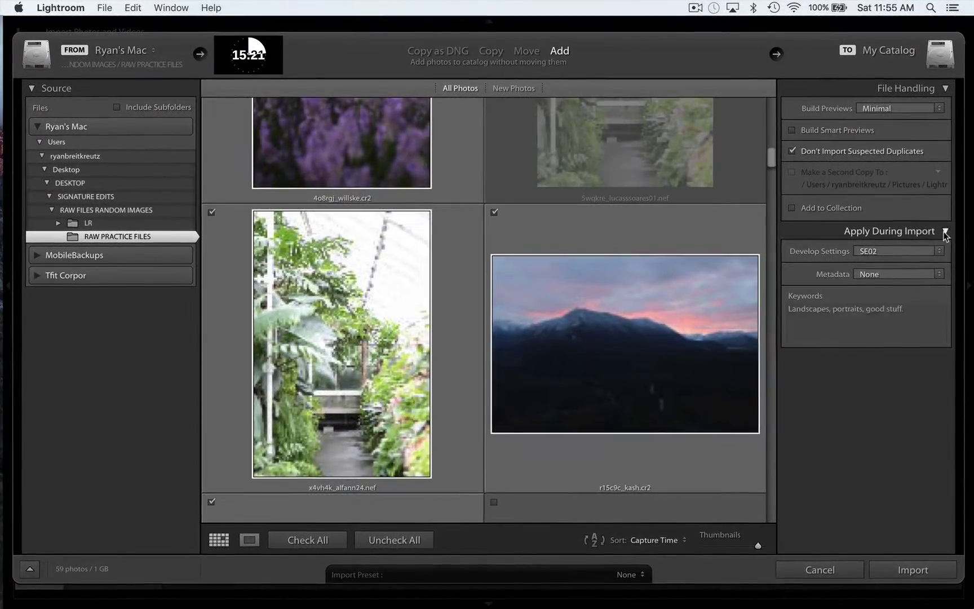
click(908, 109)
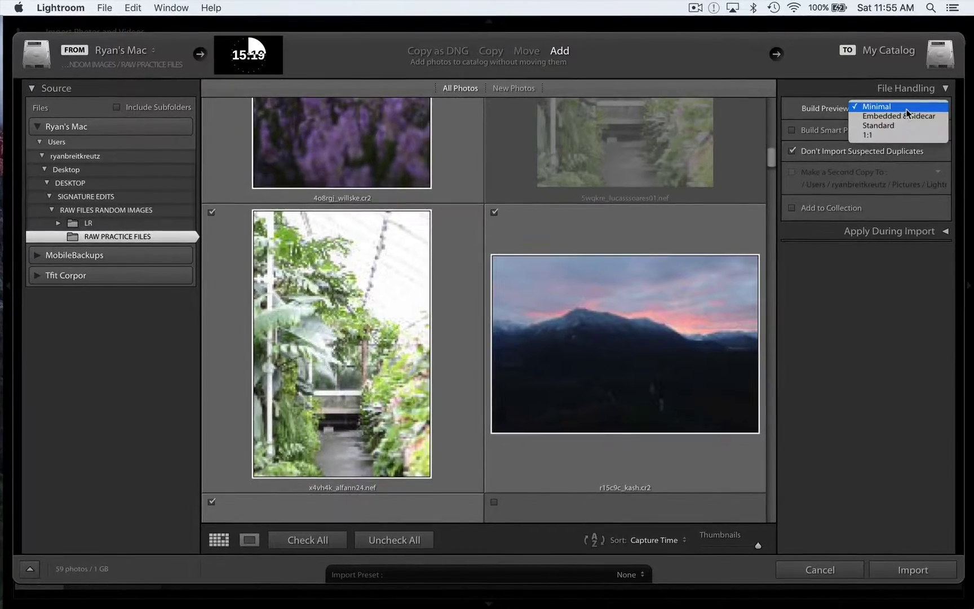
click(877, 107)
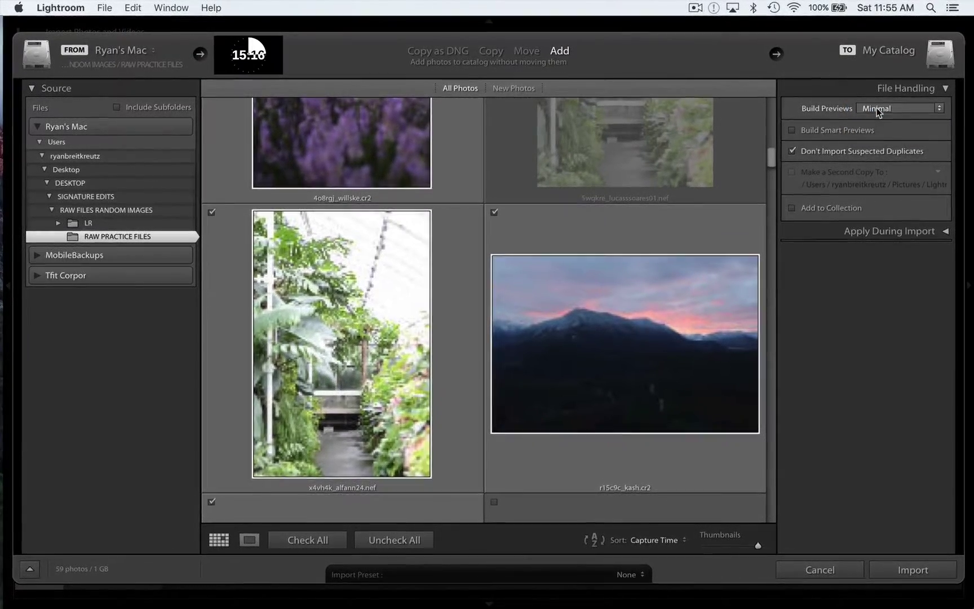
- Import the 59 photos, then view the car photo in Loupe at Fill, 1:1 and Fit
click(909, 570)
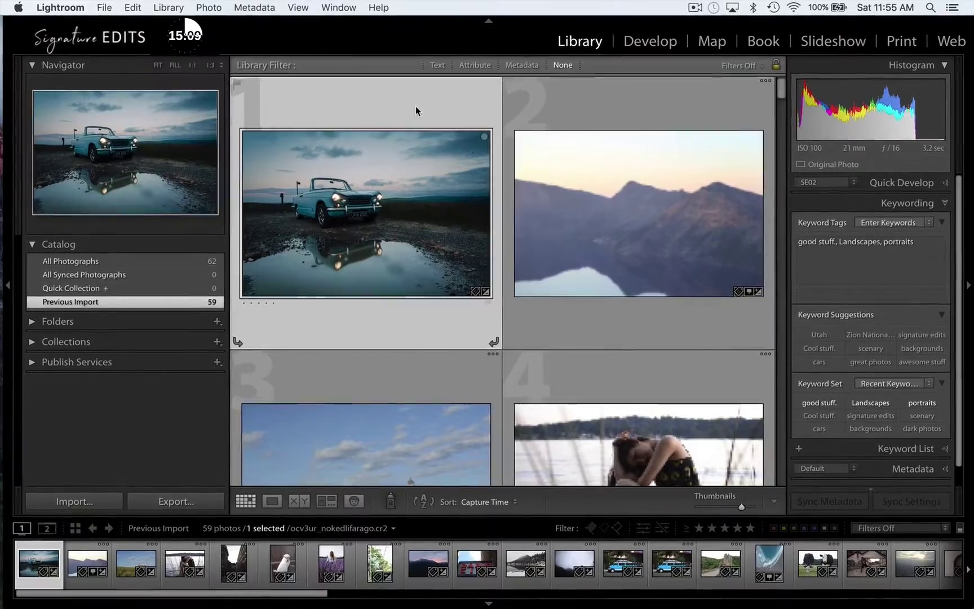
click(267, 505)
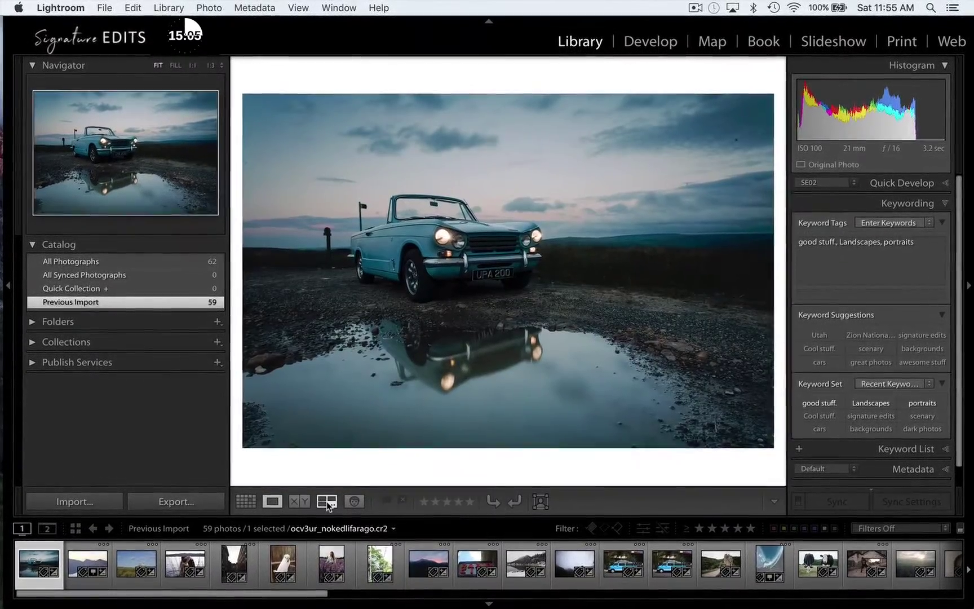
click(304, 502)
click(256, 497)
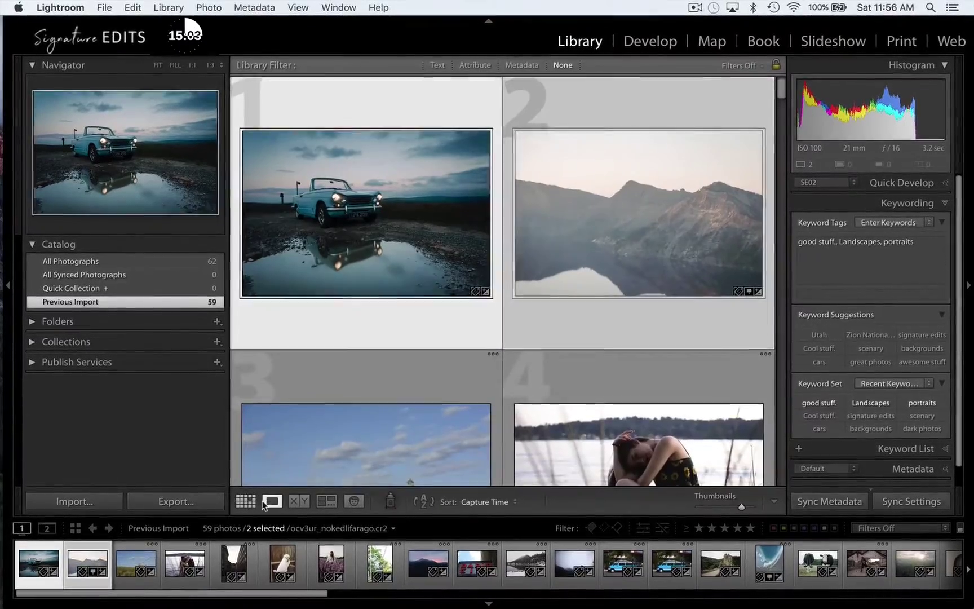
click(175, 66)
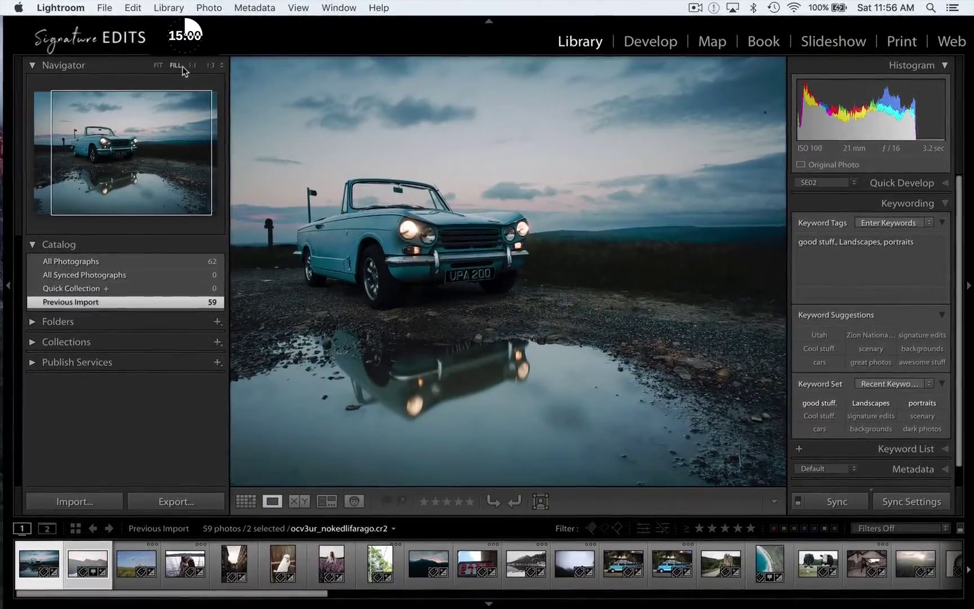
click(192, 66)
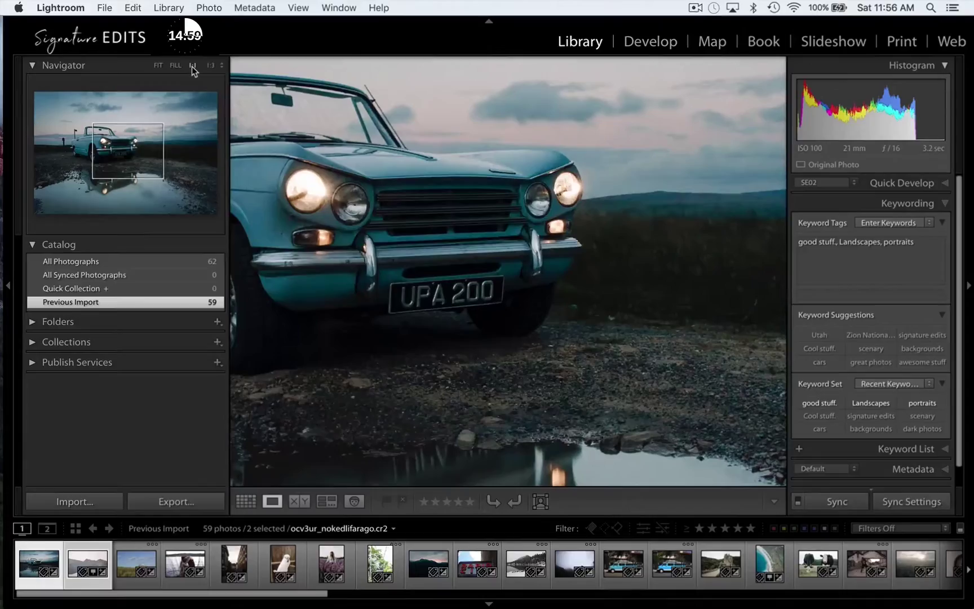
click(158, 66)
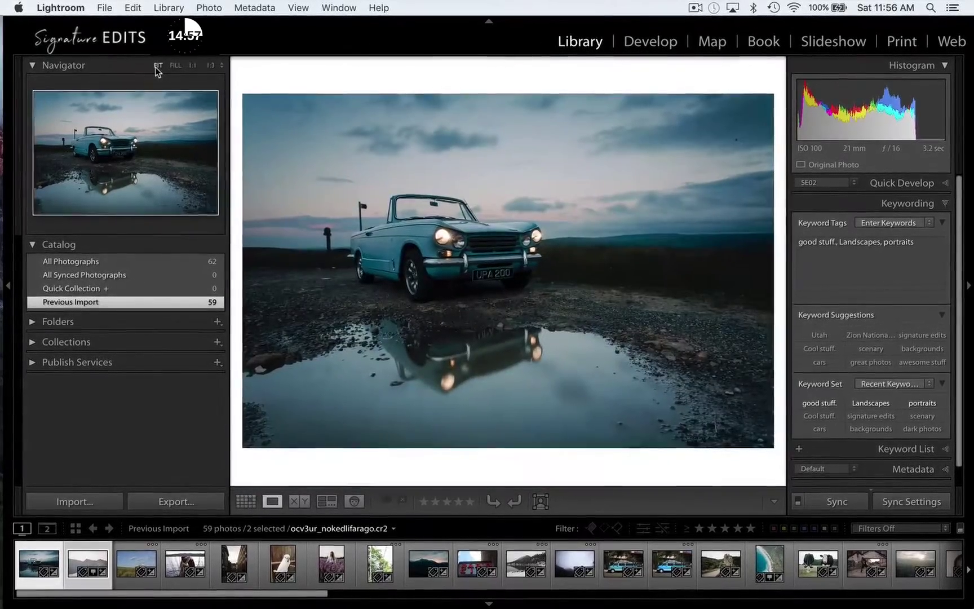
- Try SE01, Auto white balance and Auto tone on the car photo in Quick Develop, then Reset All
click(944, 184)
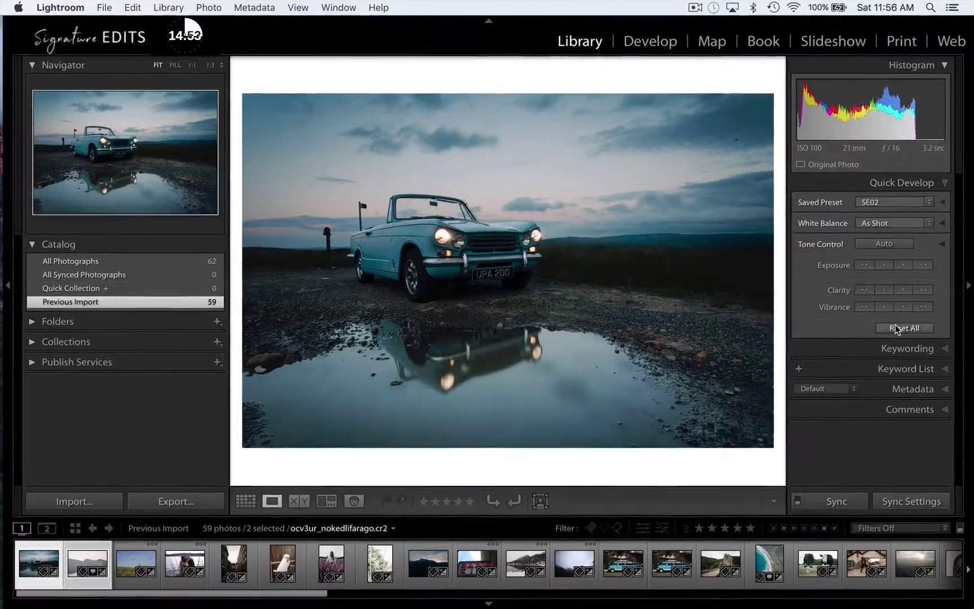
click(895, 325)
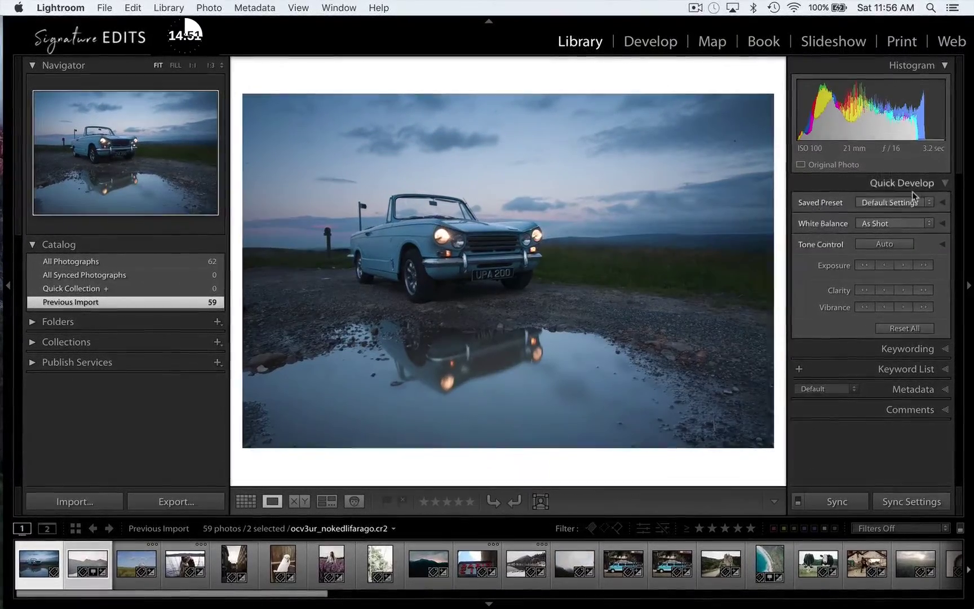
click(911, 202)
mouse_move(853, 285)
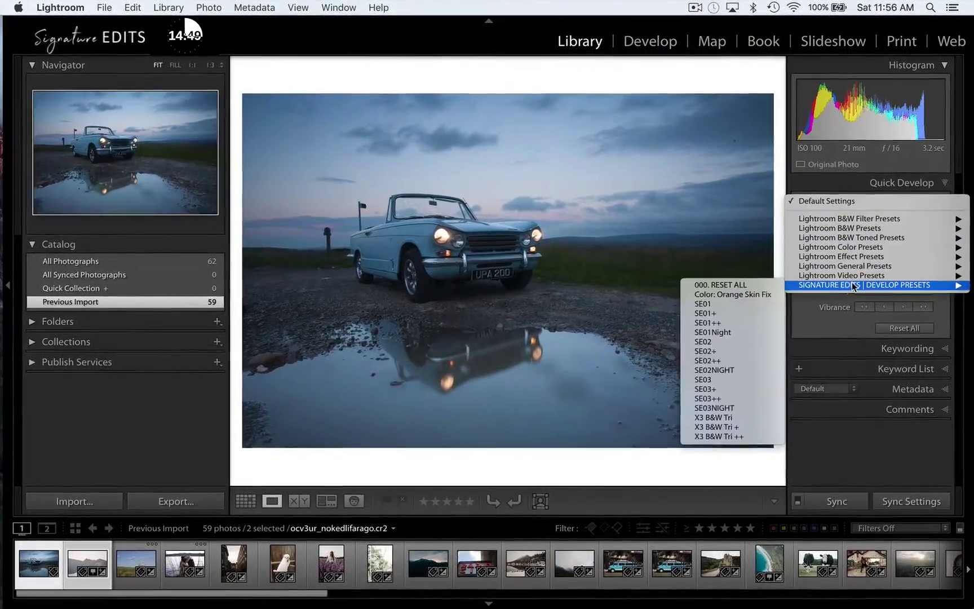
click(753, 305)
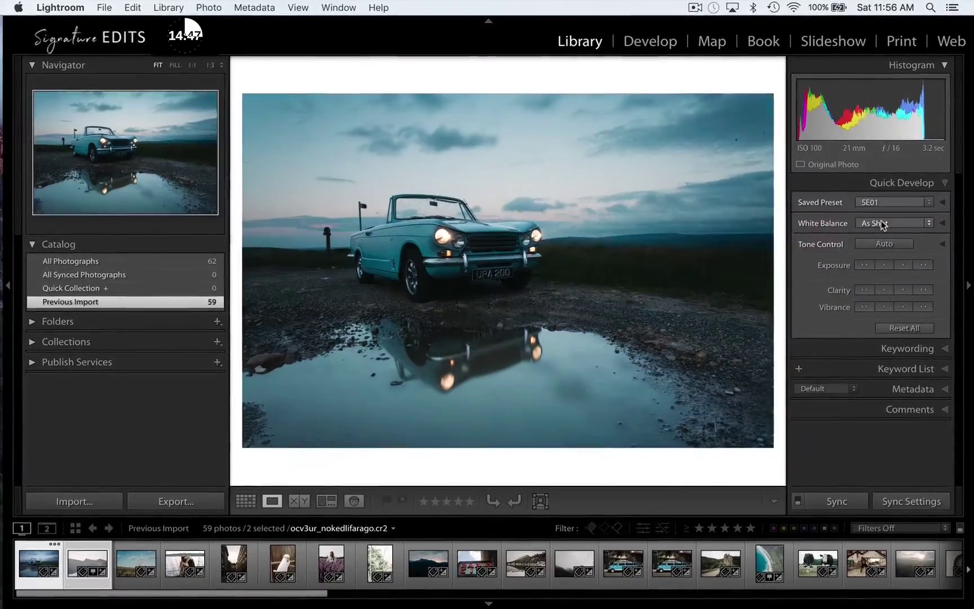
click(884, 223)
click(878, 231)
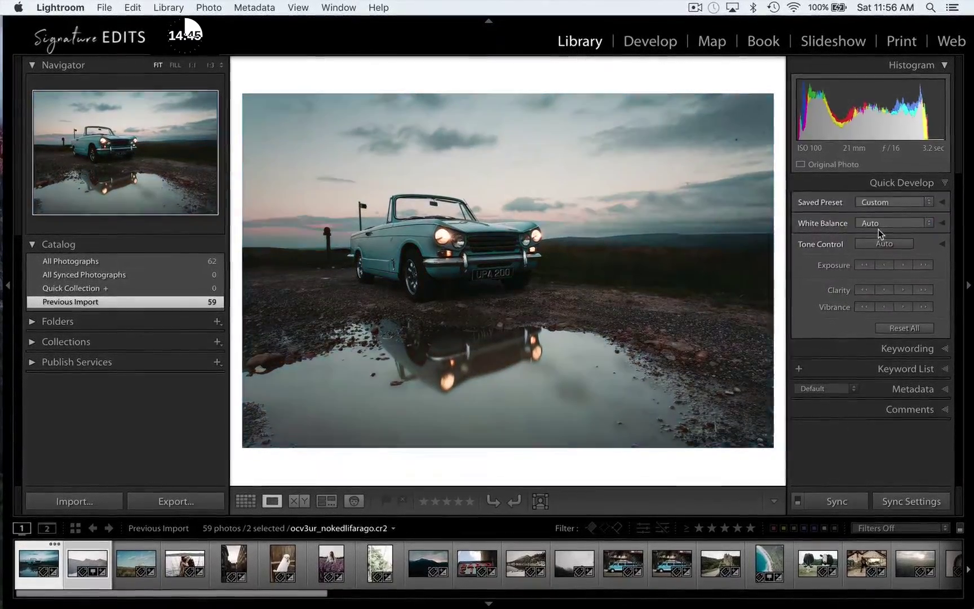
click(874, 244)
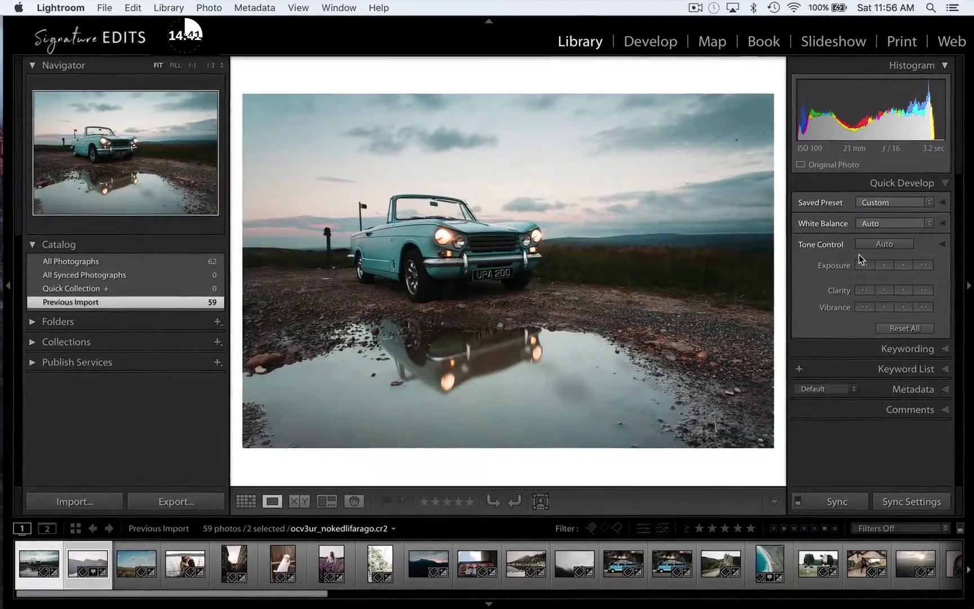
click(891, 329)
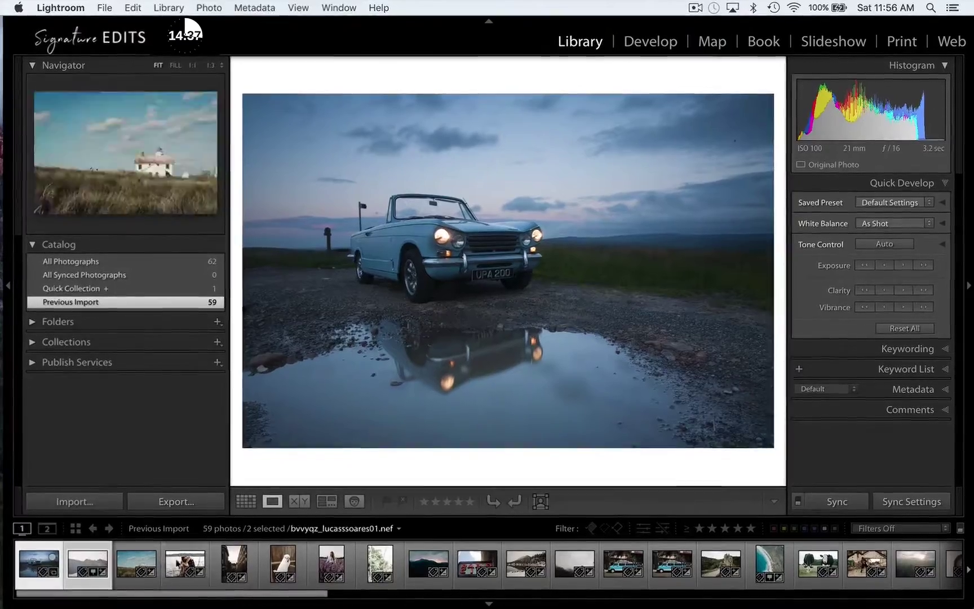
- In Grid view, apply SE01, Auto white balance and Auto tone to the selected photos
click(253, 501)
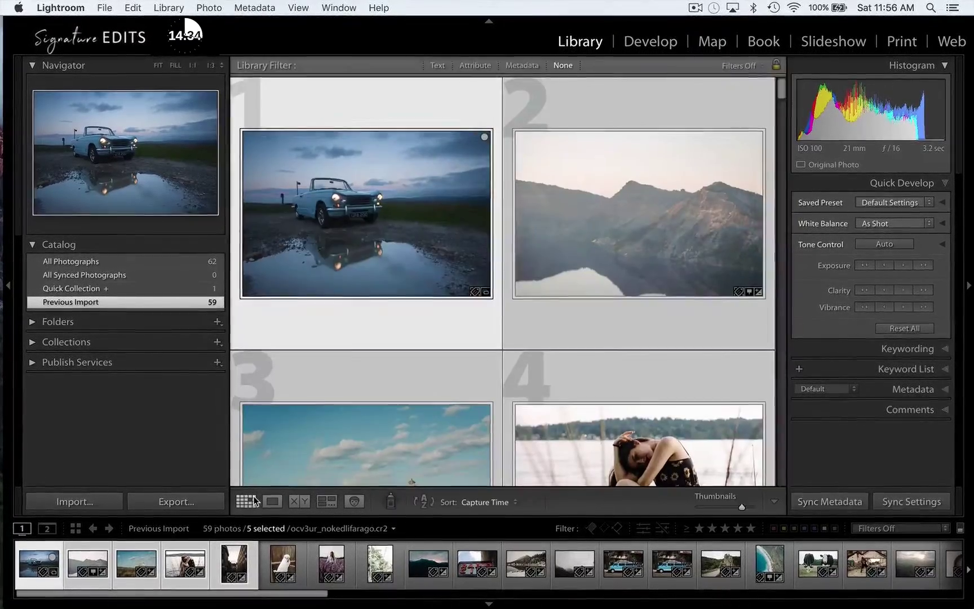
click(927, 203)
mouse_move(844, 299)
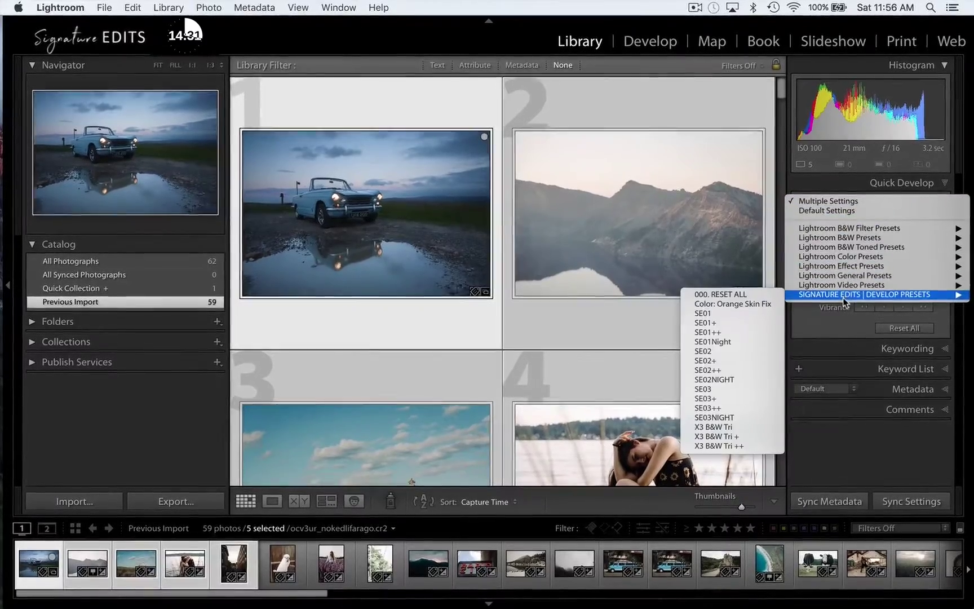
click(747, 313)
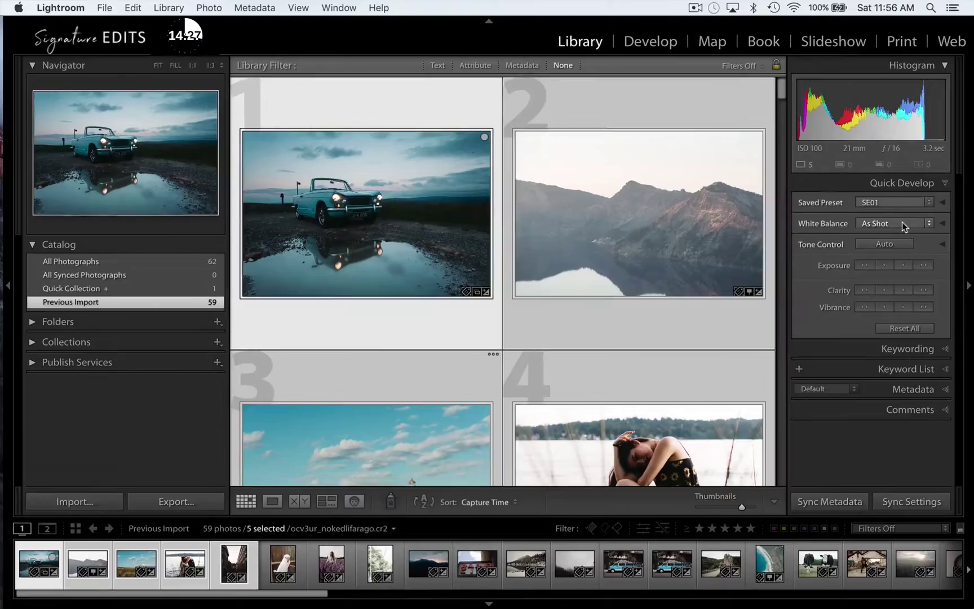
click(902, 223)
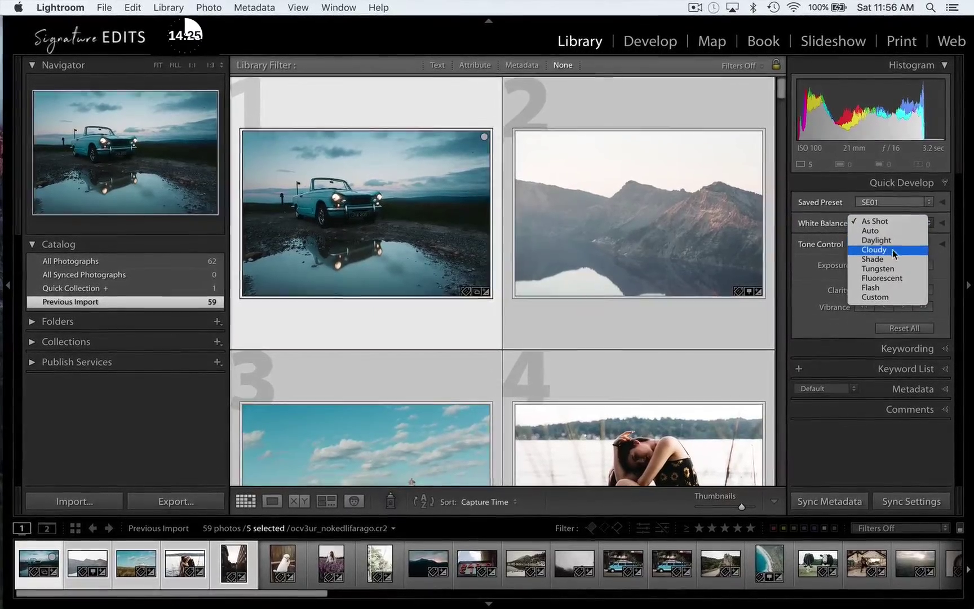
click(887, 232)
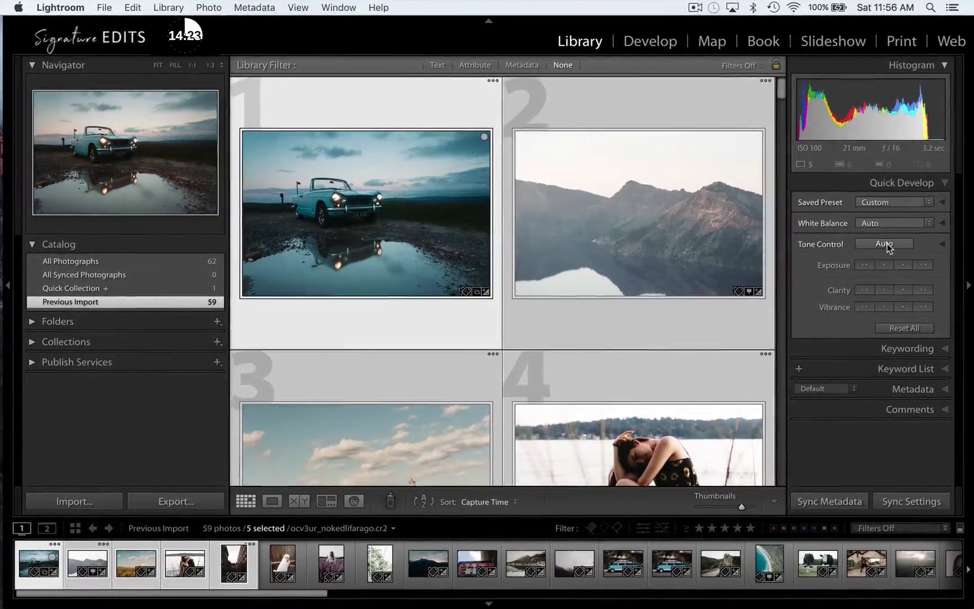
click(887, 243)
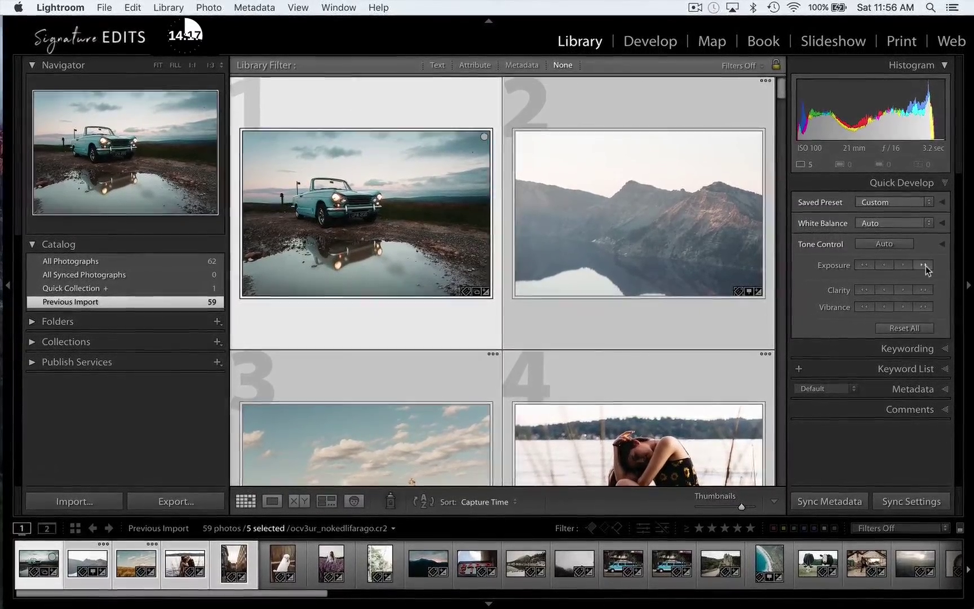
- Nudge the selected photos' exposure down and back up, then saturation up and back down
click(865, 265)
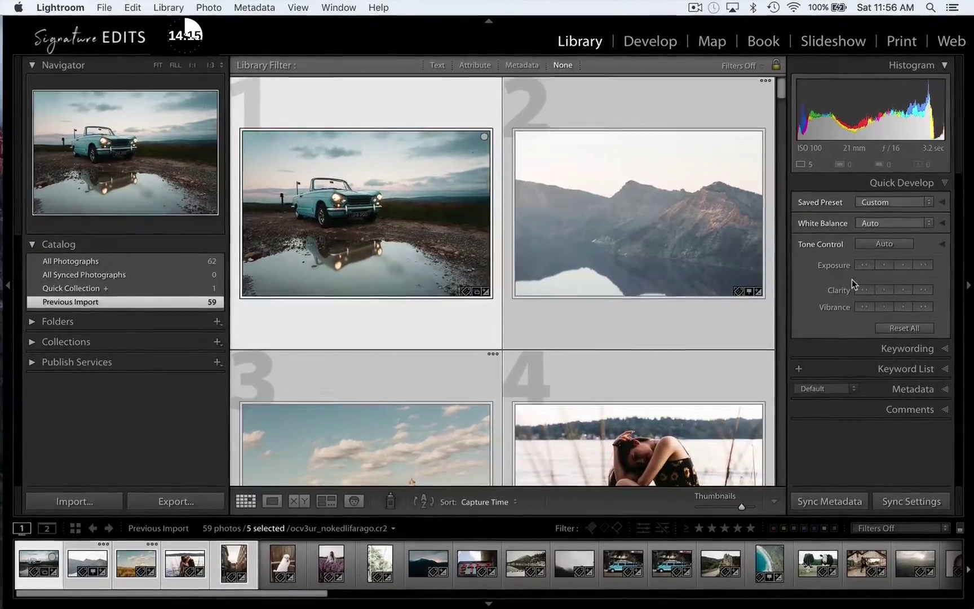
click(903, 266)
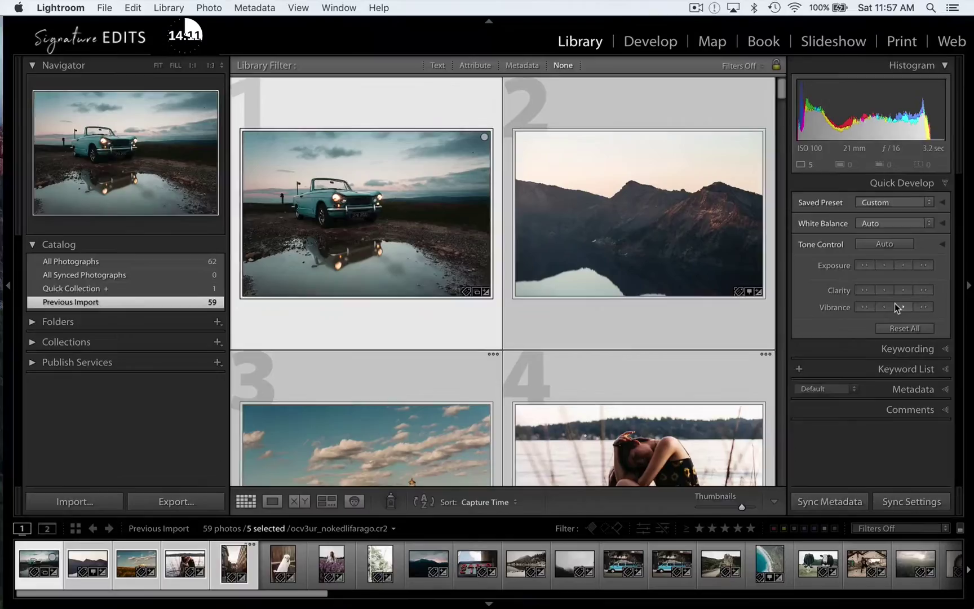
key(alt)
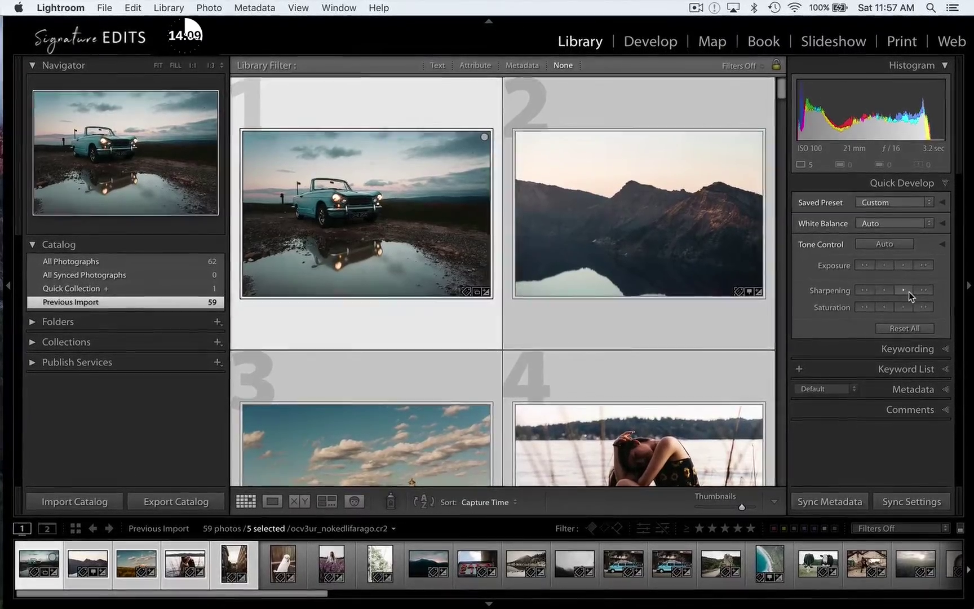
alt+click(903, 307)
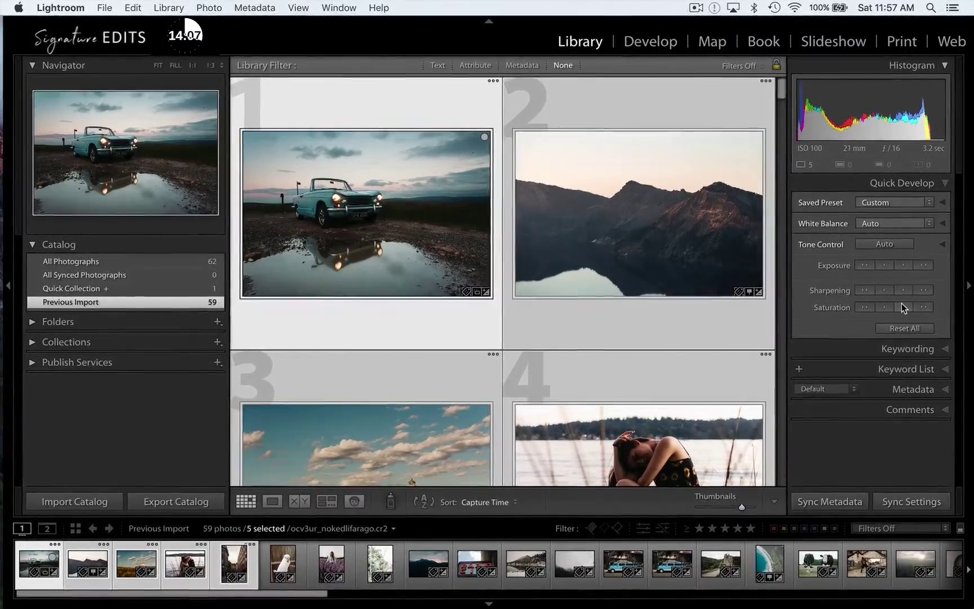
alt+click(884, 308)
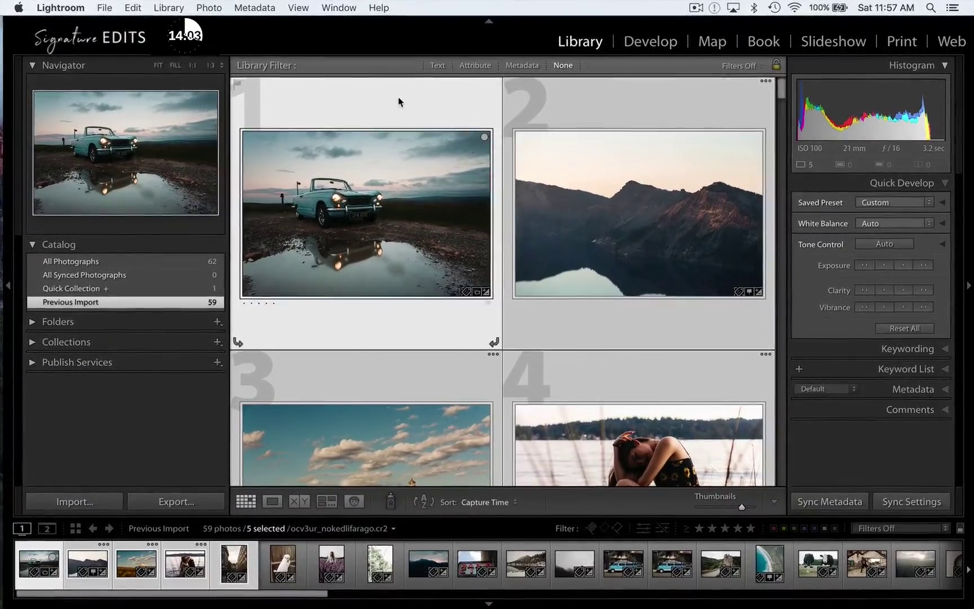
- Add the keywords 'rainy photos, good' in the Keywording panel
click(897, 349)
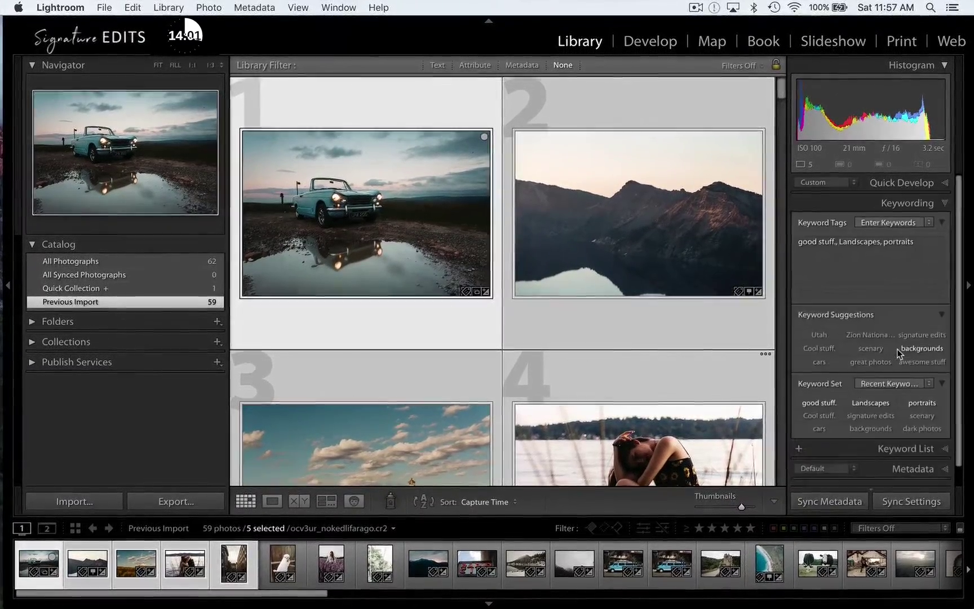
click(922, 248)
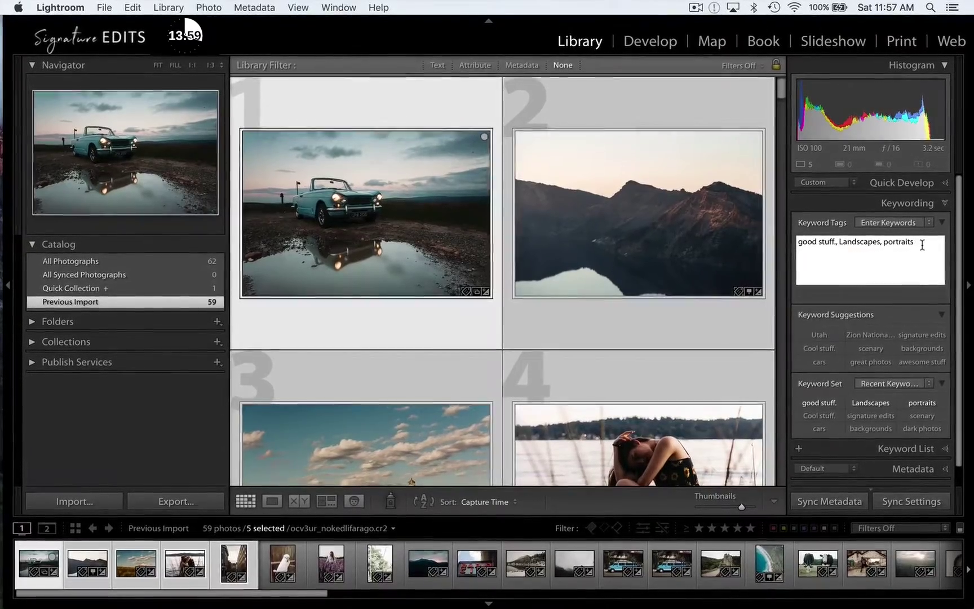
text(, rainy p)
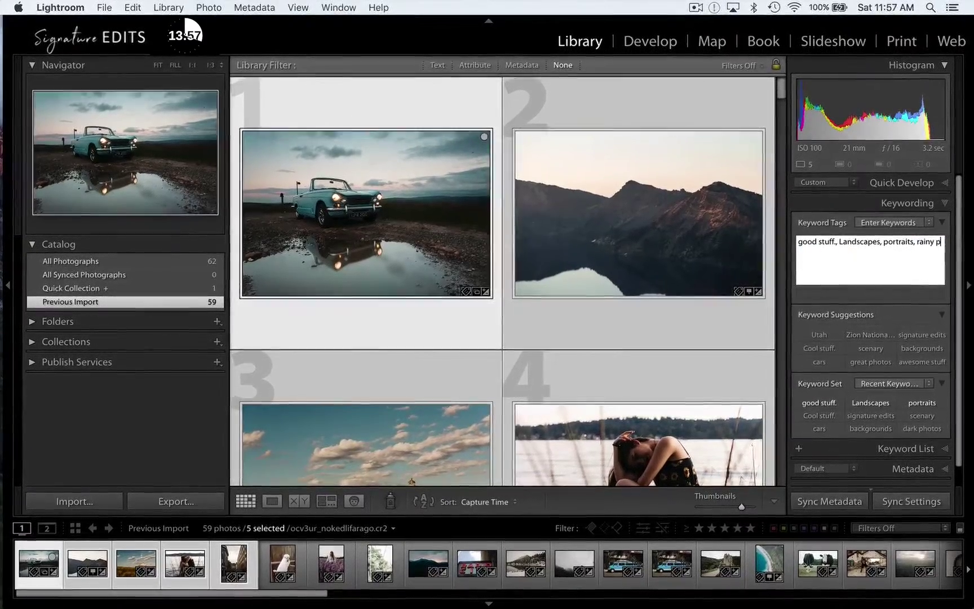
text(hotos, good)
- Commit the keywords and rename the car photo's file to racecar.cr2
key(Return)
scroll(909, 230, down, 5)
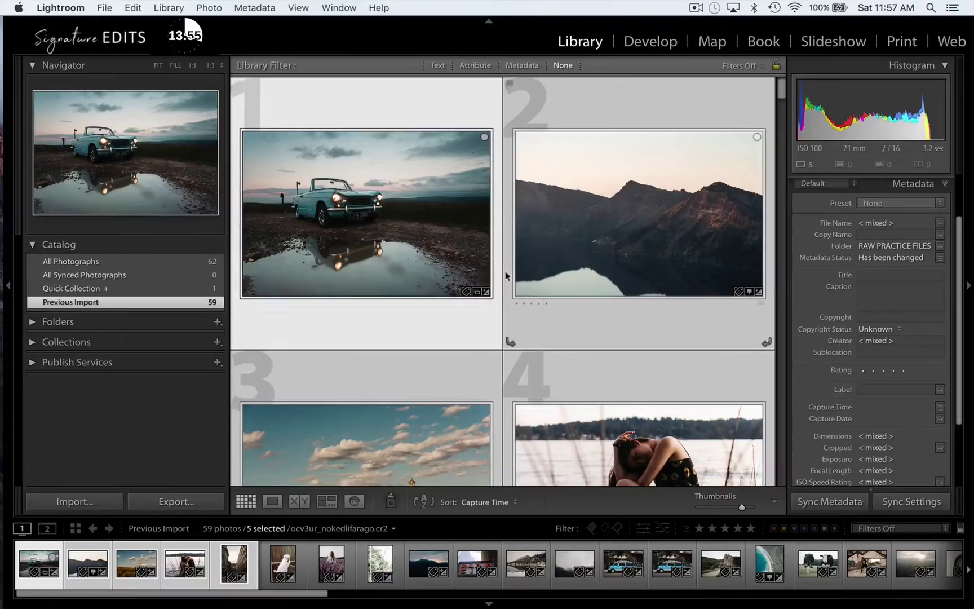
click(402, 108)
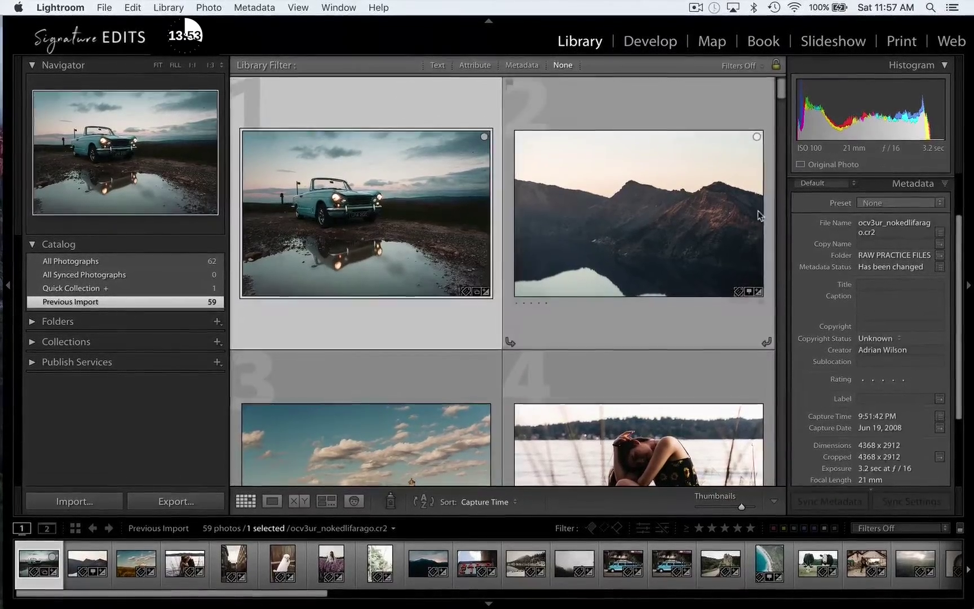
click(865, 228)
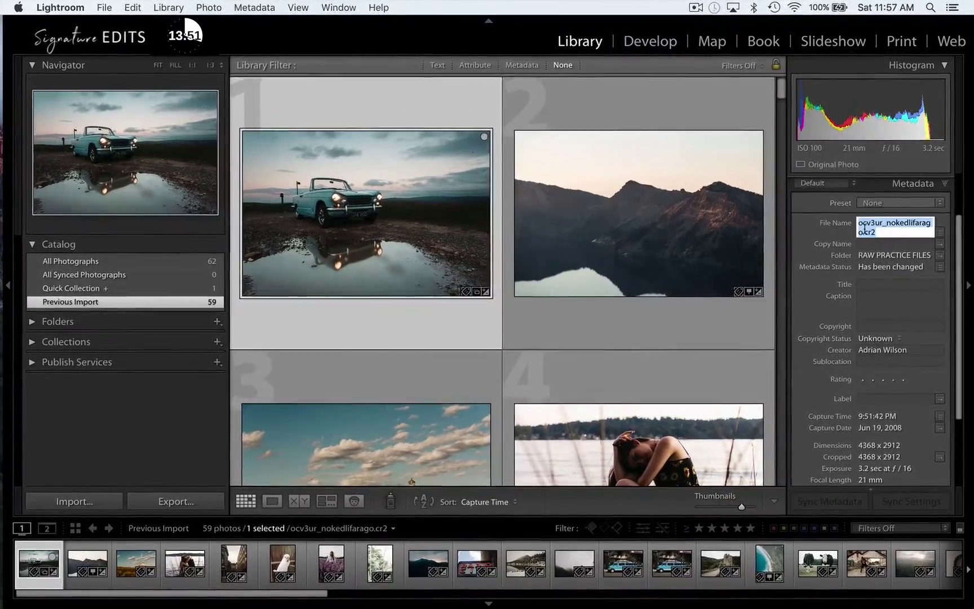
click(863, 231)
drag(865, 233, 858, 222)
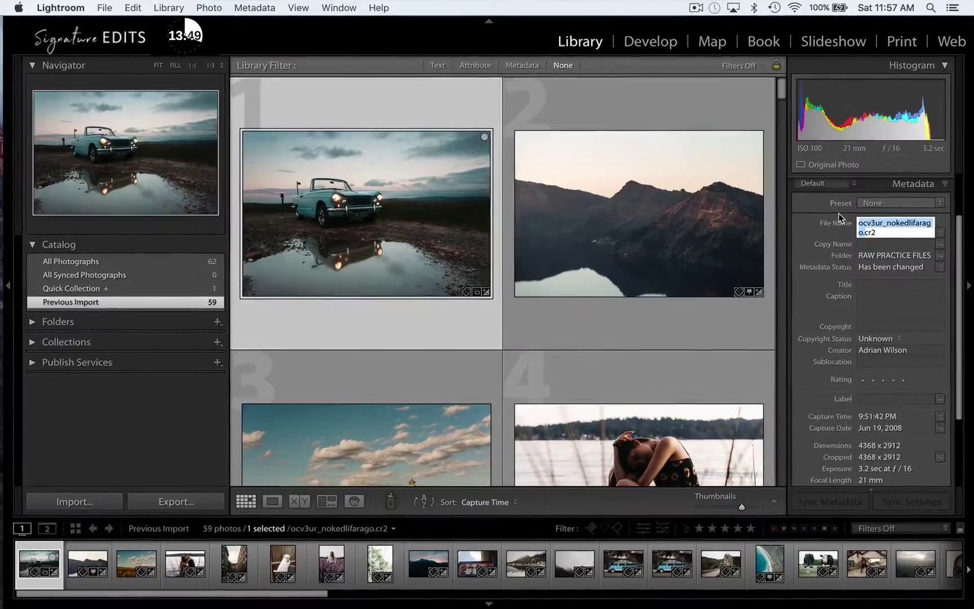
text(race)
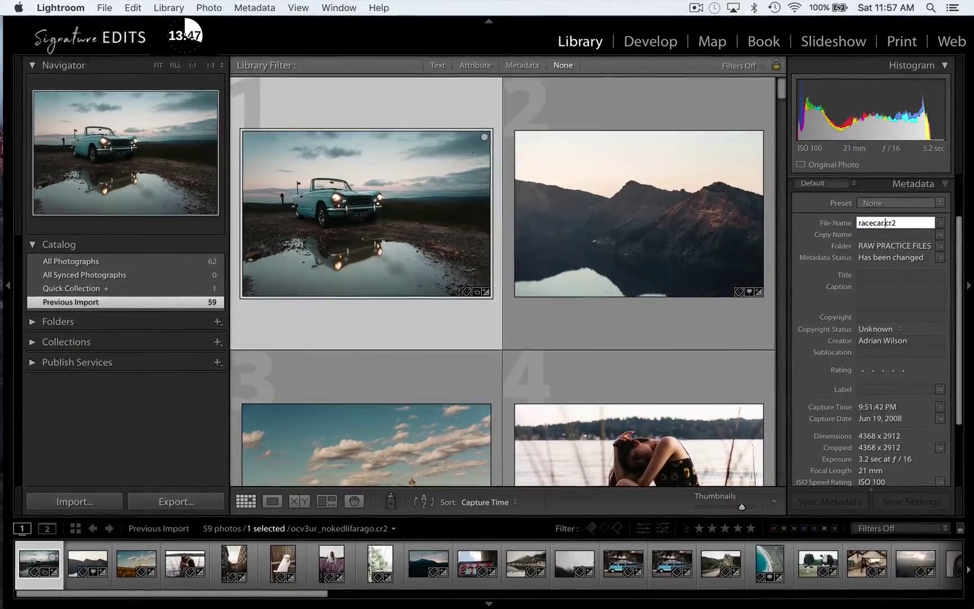
text(car)
- Title the car photo 'Racing classic cars' and begin the caption 'Blue car on'
click(896, 276)
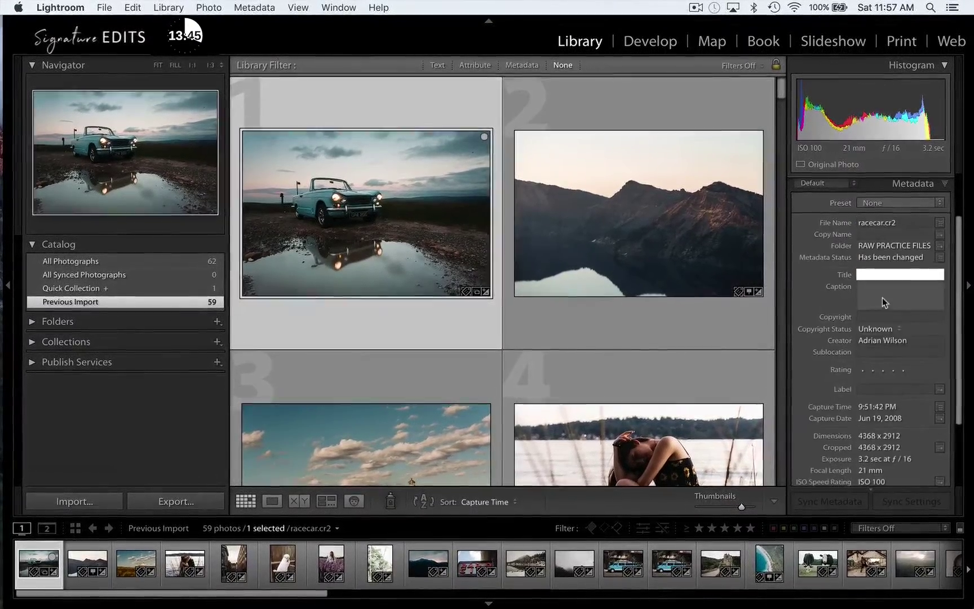
text(Racing)
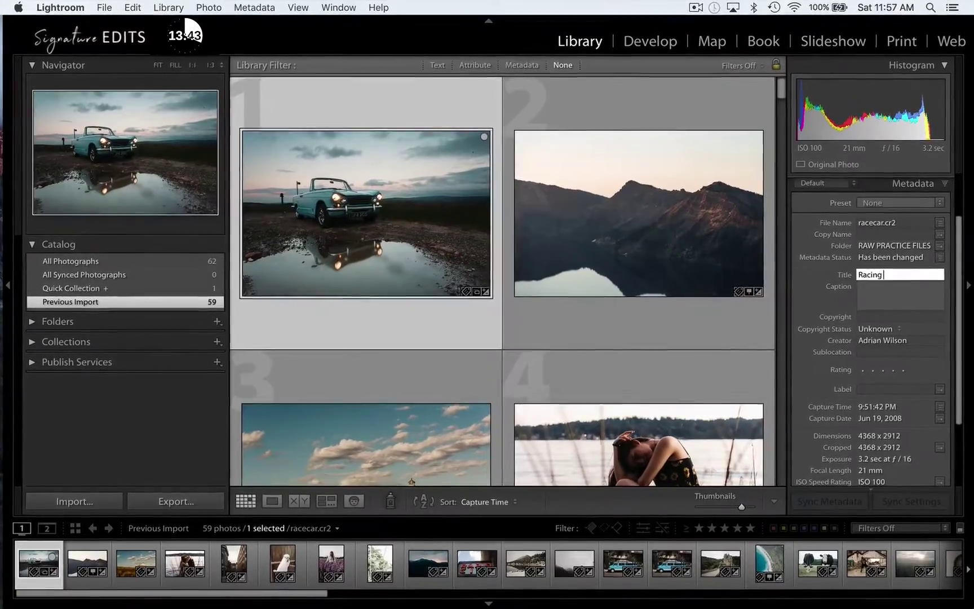
text( classic cars)
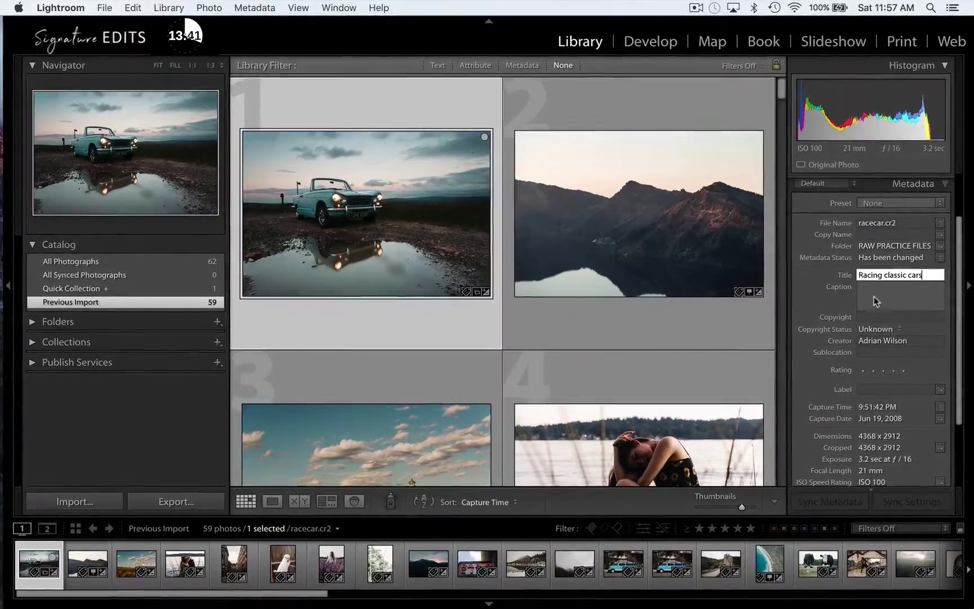
click(879, 296)
text(Blue car on)
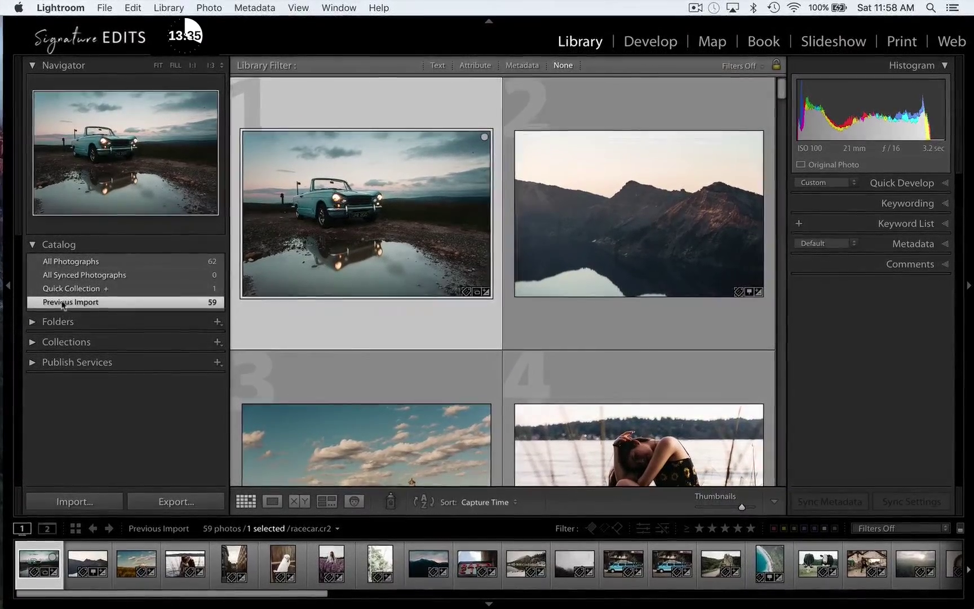
- Collapse the Catalog panel and browse the Desktop folder under Folders
click(35, 243)
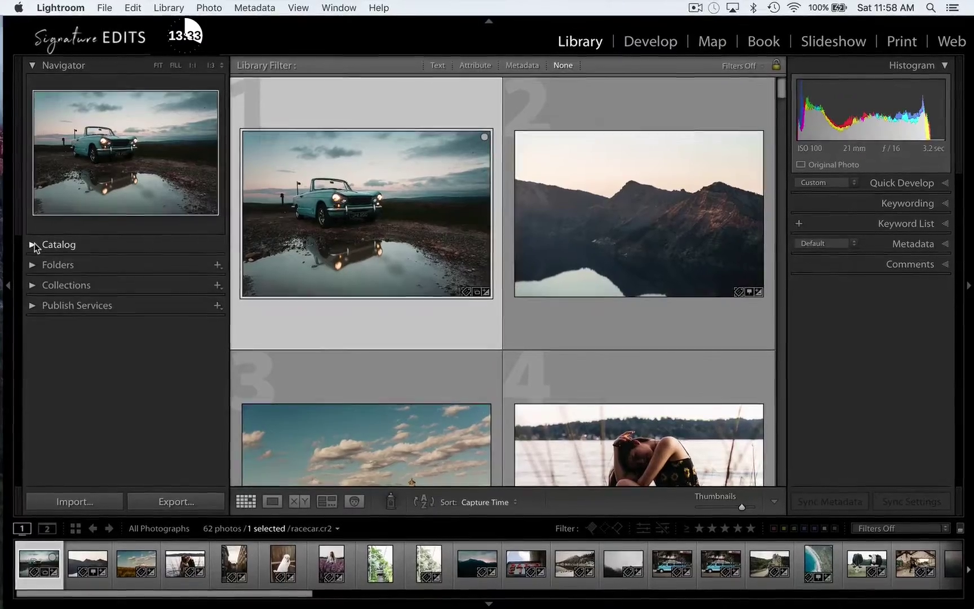
click(34, 264)
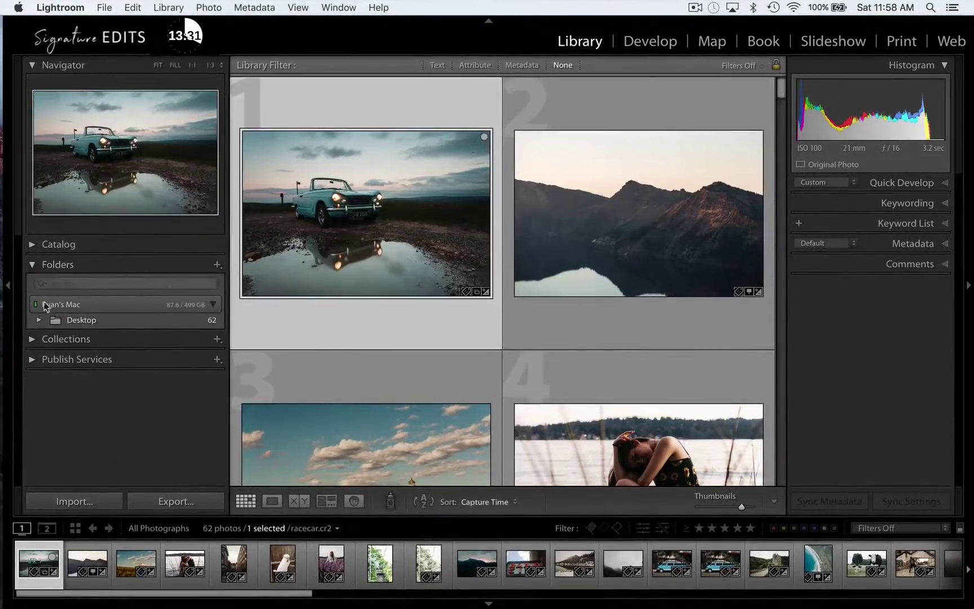
click(63, 322)
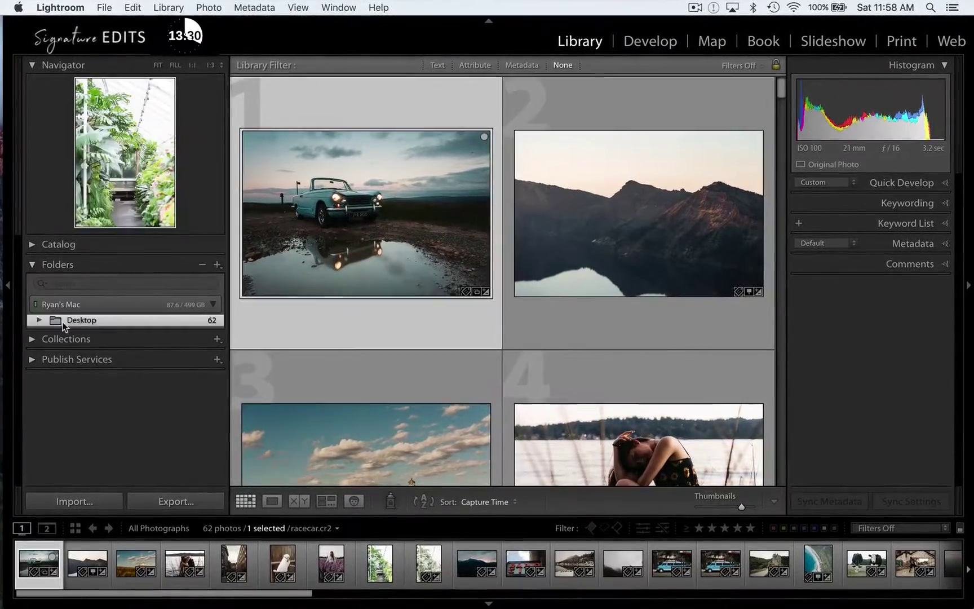
- Show all 62 photos via Catalog > All Photographs, expand Collections, and select the mountain lake photo
click(47, 246)
click(46, 262)
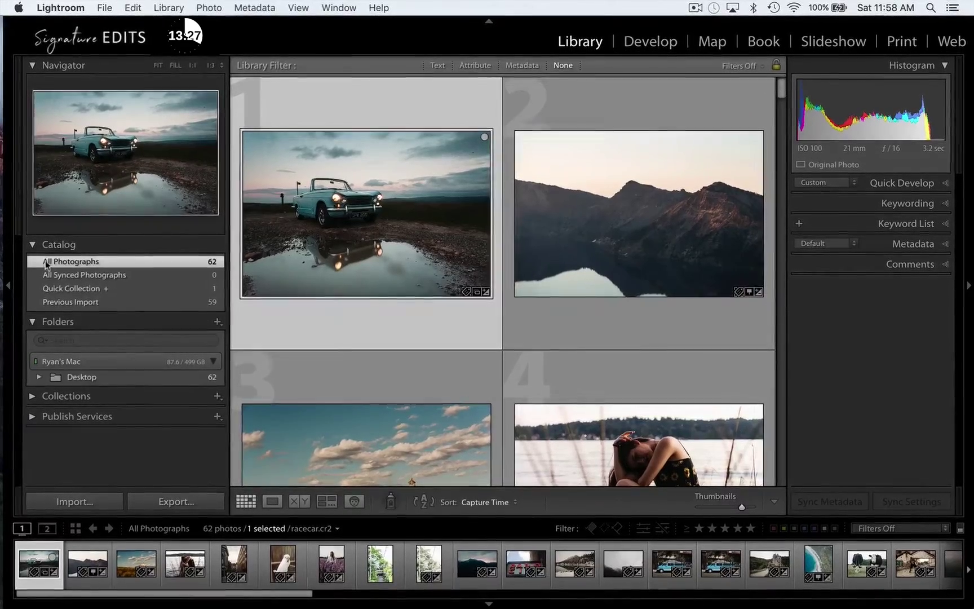
click(32, 244)
click(32, 264)
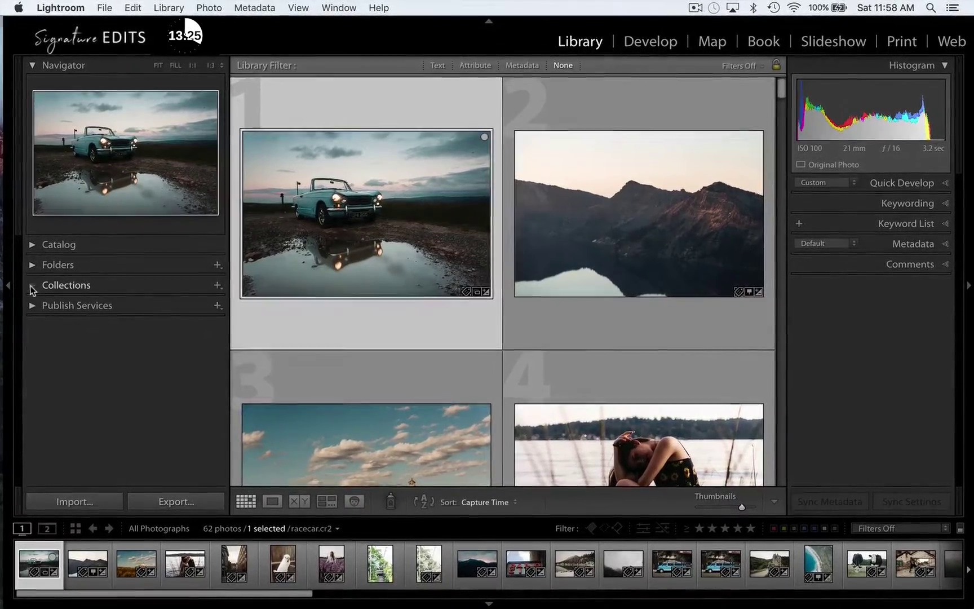
click(33, 286)
click(621, 186)
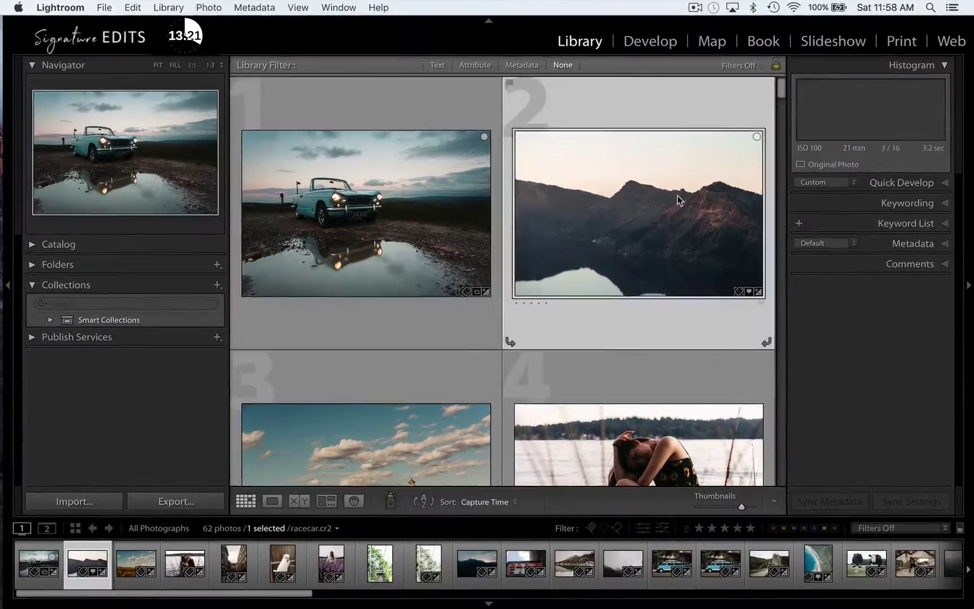
- Add the car photo to the selection and create a collection named 'cars and mountains'
shift+click(436, 156)
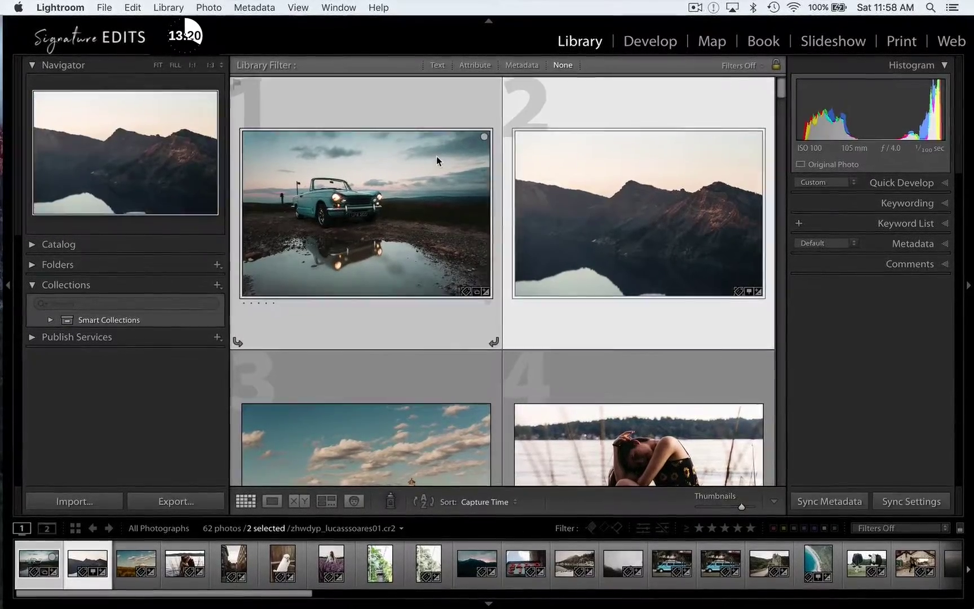
click(215, 285)
click(228, 299)
text(ca)
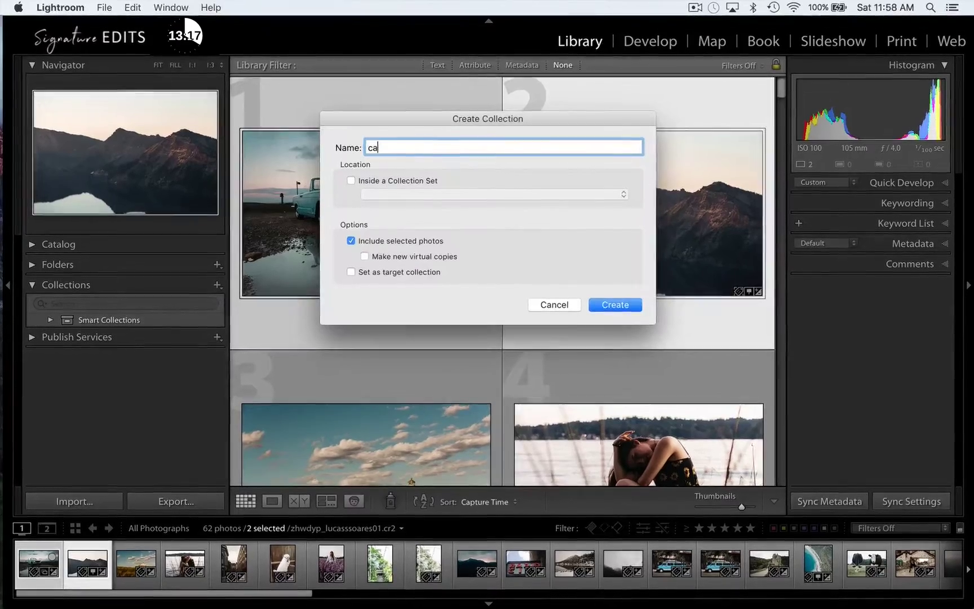
text(rs and mountains)
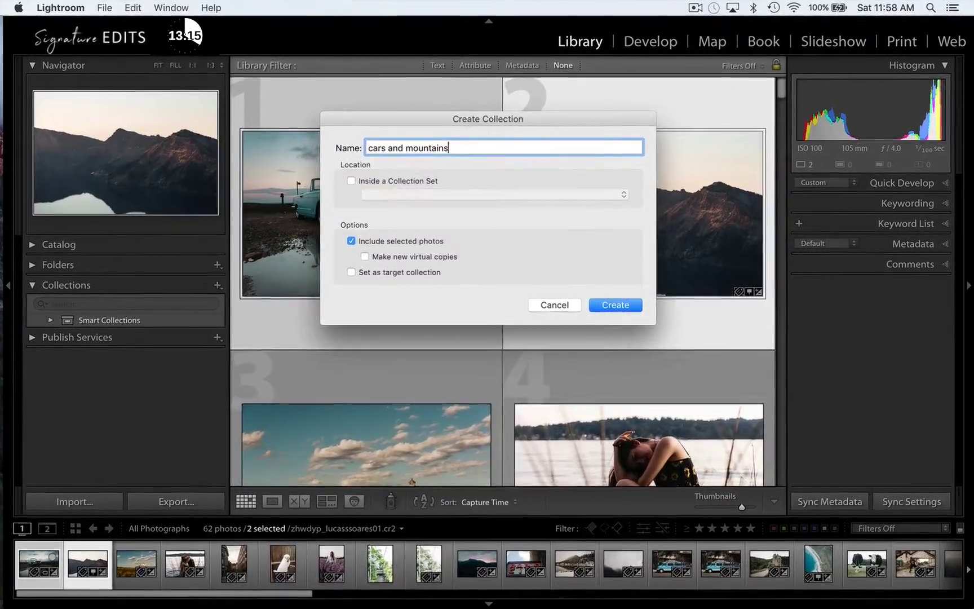
key(Return)
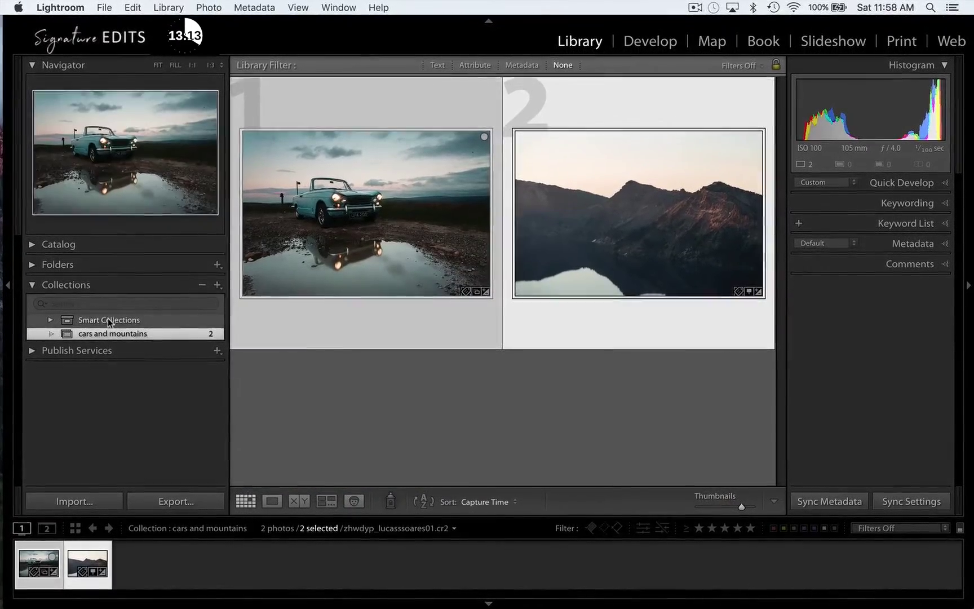
- View the new collection, then switch back to Catalog > All Photographs
click(107, 320)
click(111, 335)
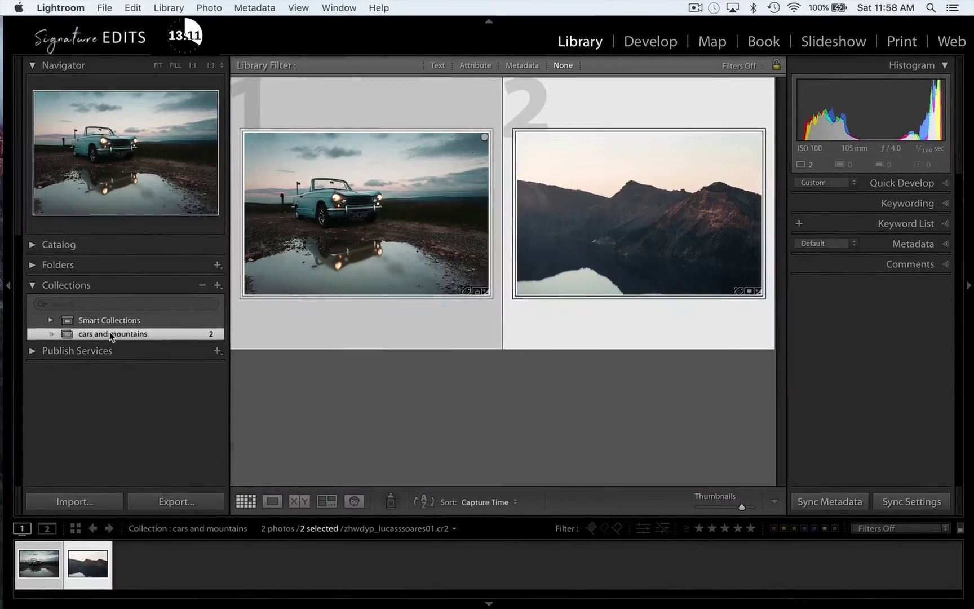
click(59, 244)
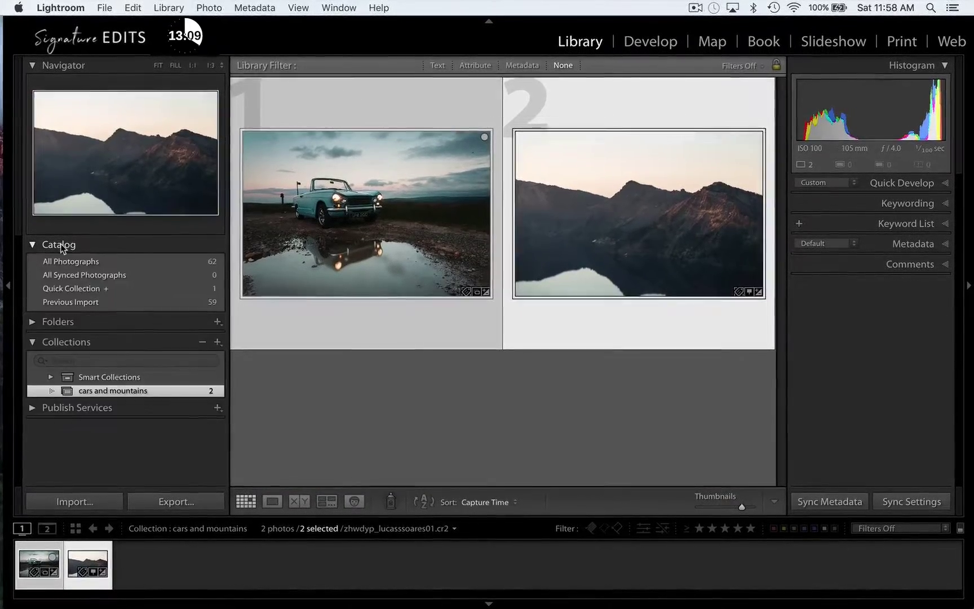
click(62, 262)
- Rate the first four photos one, two, three and four stars
click(32, 244)
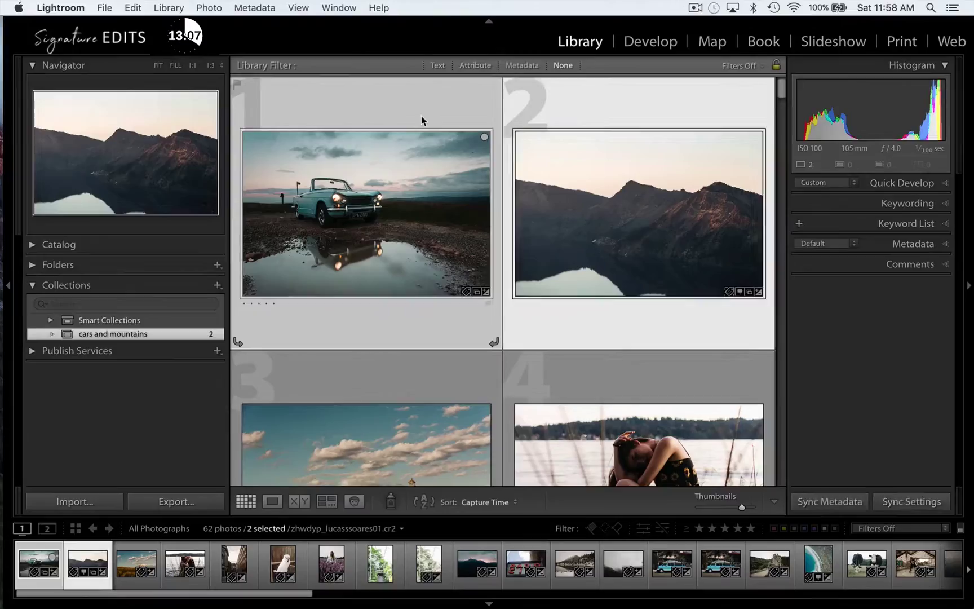
key(1)
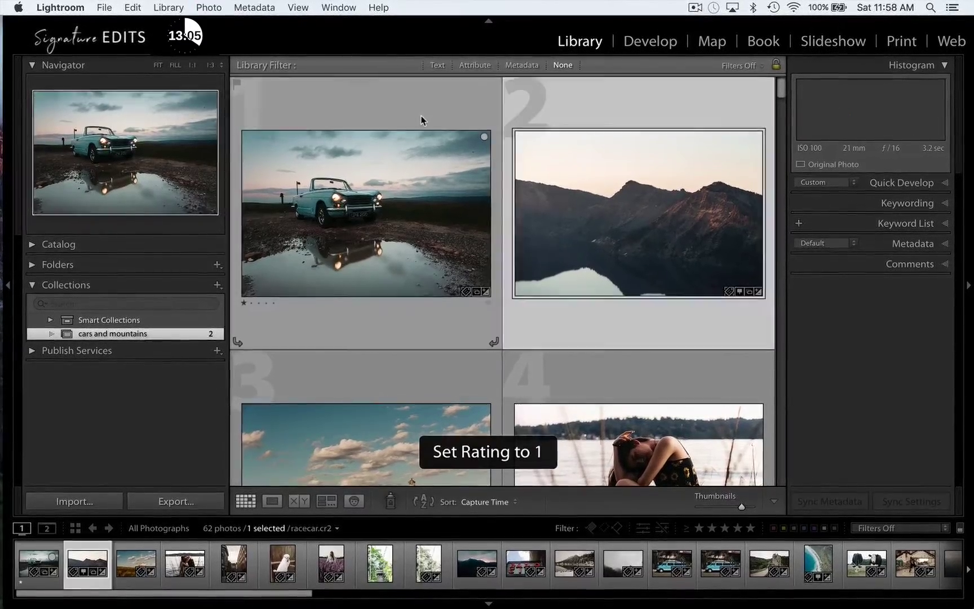
key(2)
key(3)
key(4)
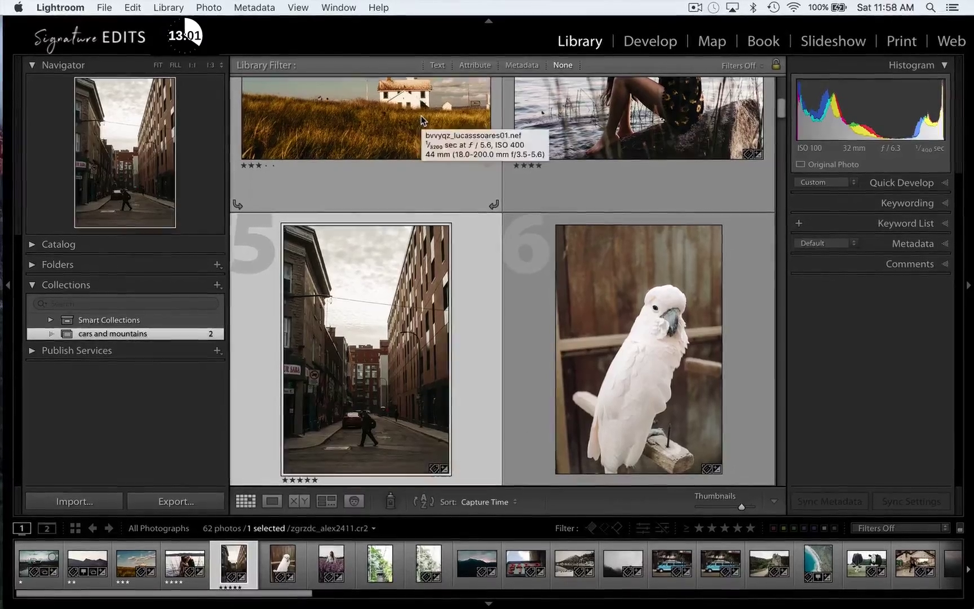
- Label the street, fourth, lighthouse and mountain photos red, yellow, green and blue
key(6)
key(Left)
key(7)
key(Left)
key(8)
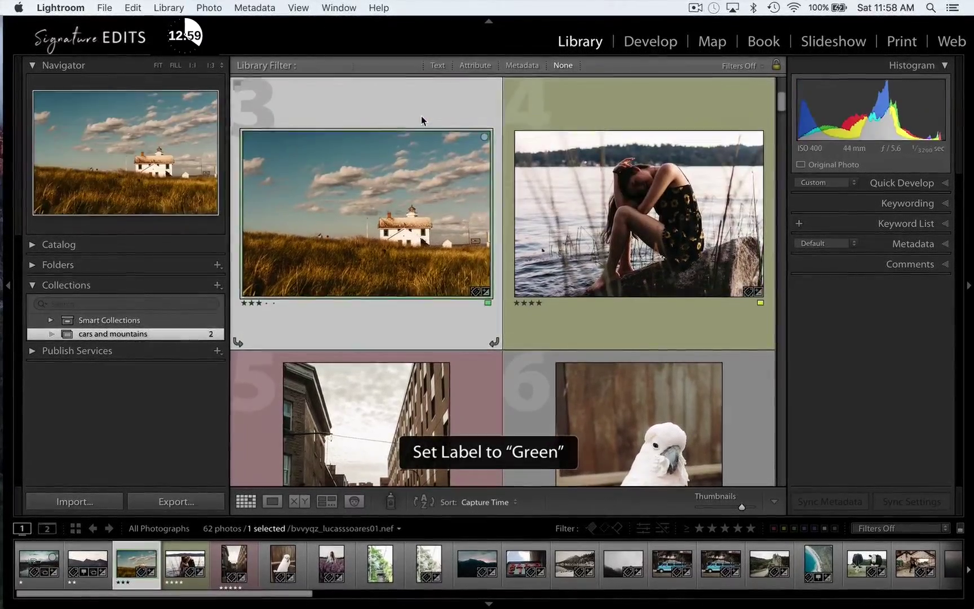
key(Left)
key(9)
key(Left)
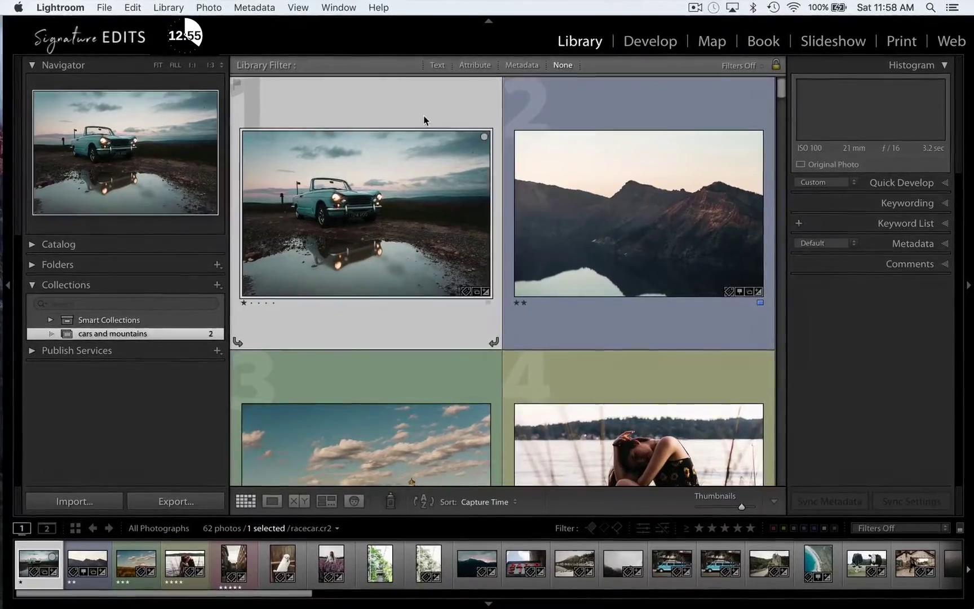
- Flag the car, mountain and lighthouse photos as picks, then remove those flags
key(p)
key(Right)
key(shift+p)
key(shift+p)
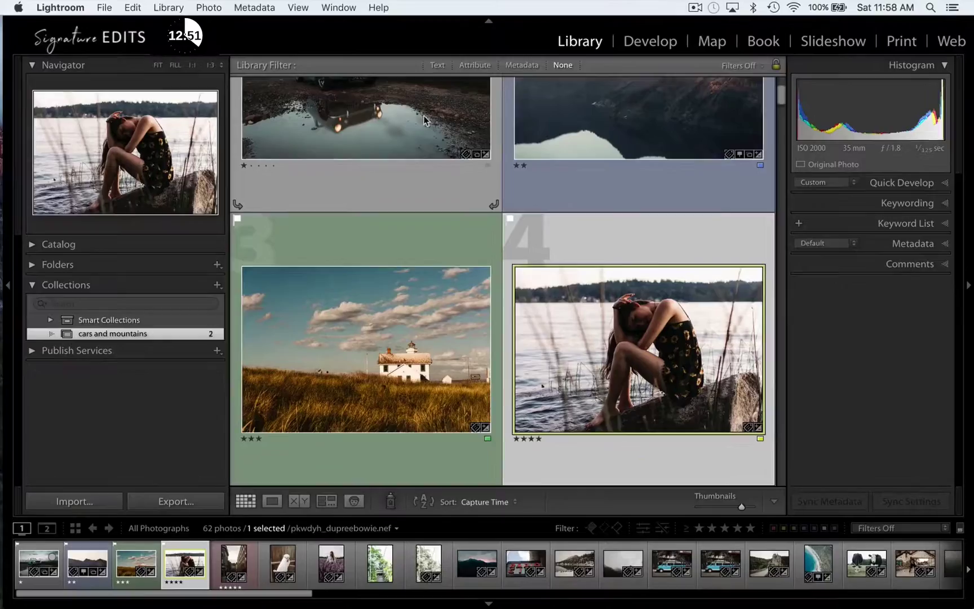
key(Left)
key(u)
key(Left)
key(u)
key(Left)
key(u)
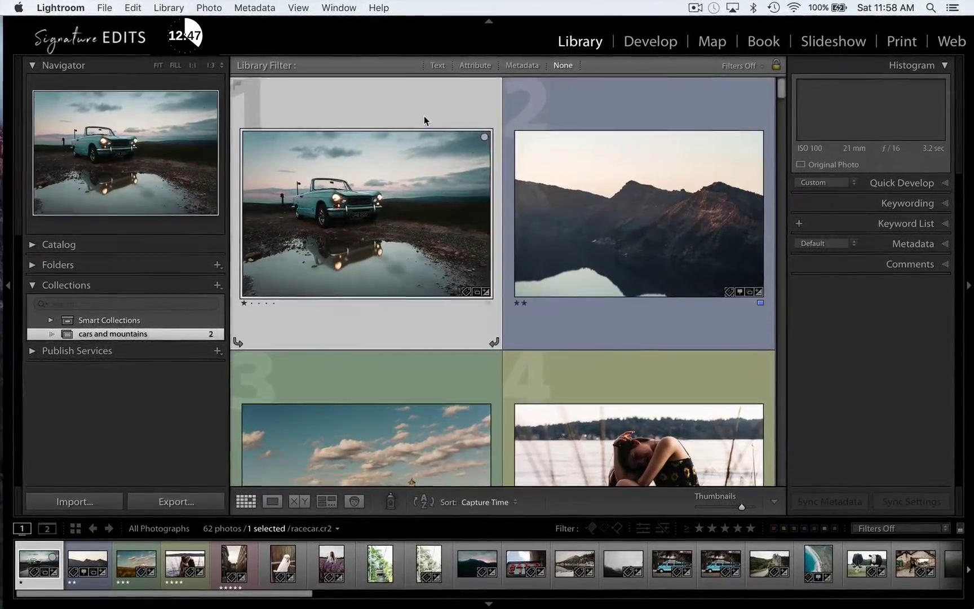
- Re-rate the first eight photos with four, three, two and one stars
key(shift+4)
key(shift+4)
key(shift+4)
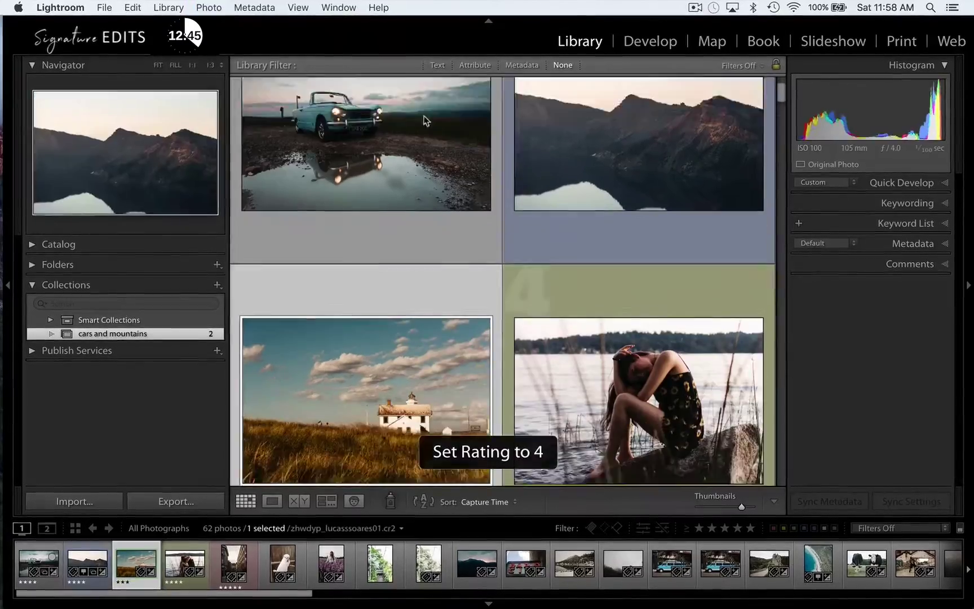
key(shift+3)
key(Right)
key(shift+4)
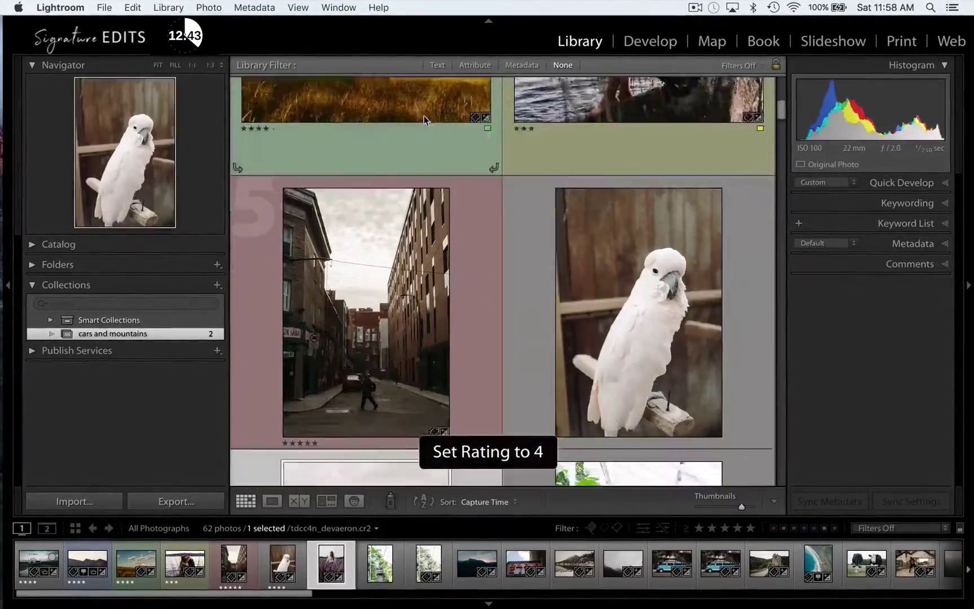
key(shift+2)
key(shift+1)
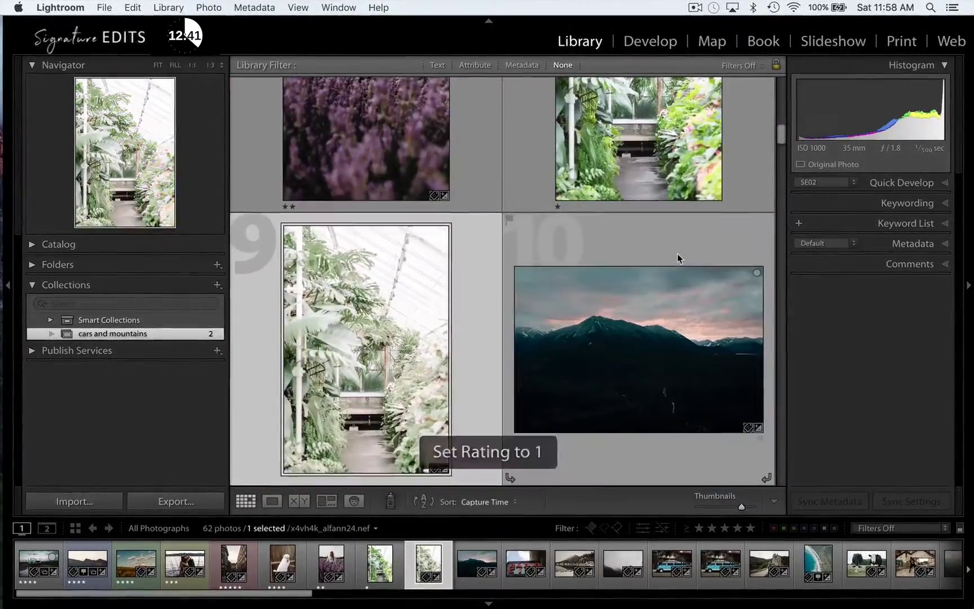
- Rate the greenhouse photo five stars and try star-rating filters in the Attribute bar
key(5)
click(739, 530)
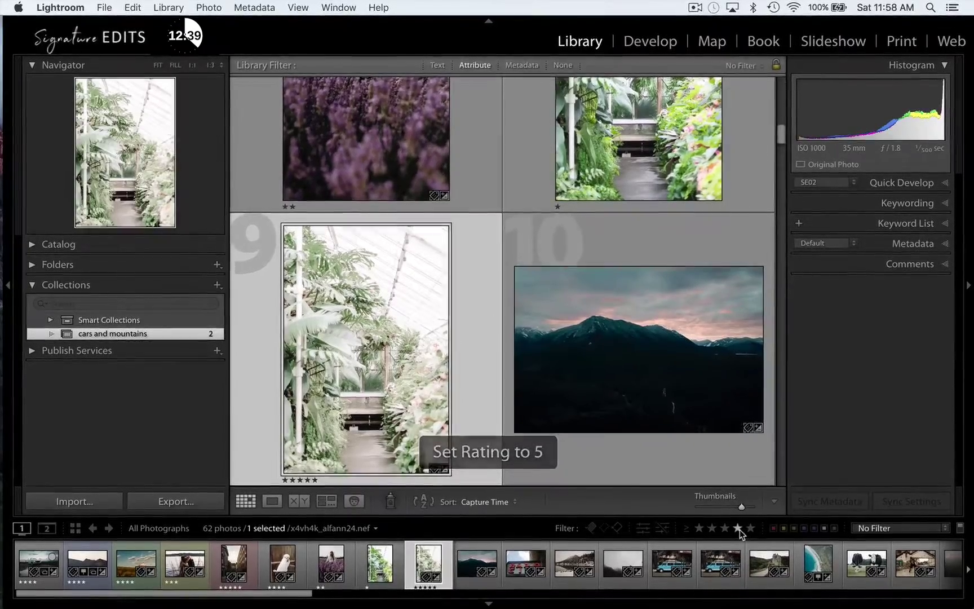
click(739, 529)
scroll(679, 429, up, 5)
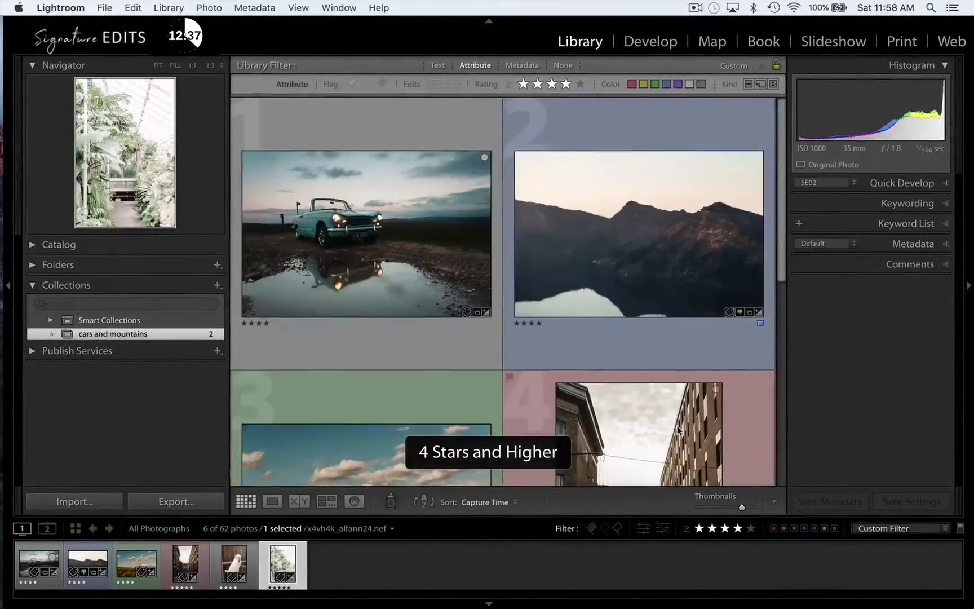
scroll(678, 429, down, 5)
scroll(678, 426, up, 5)
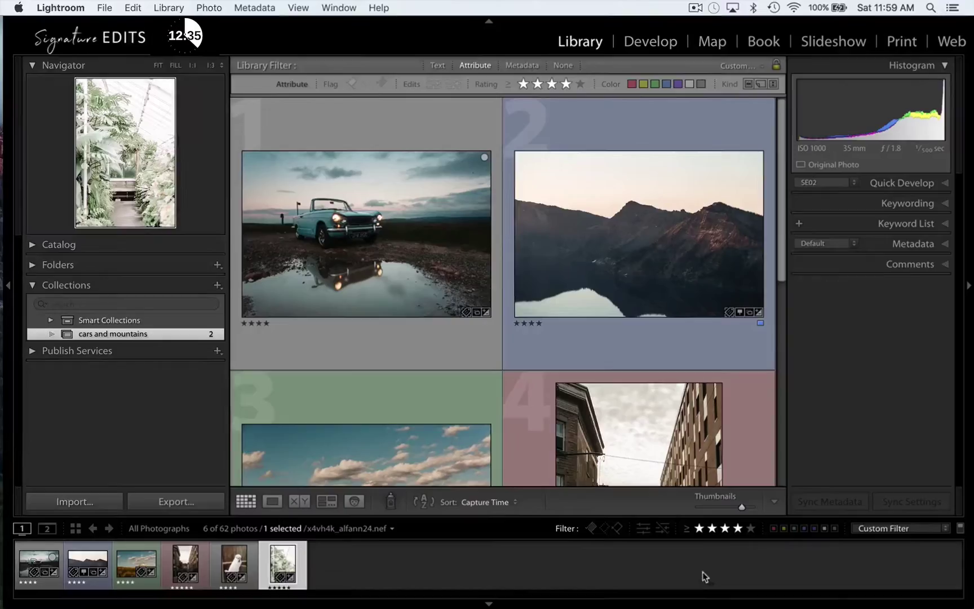
click(699, 529)
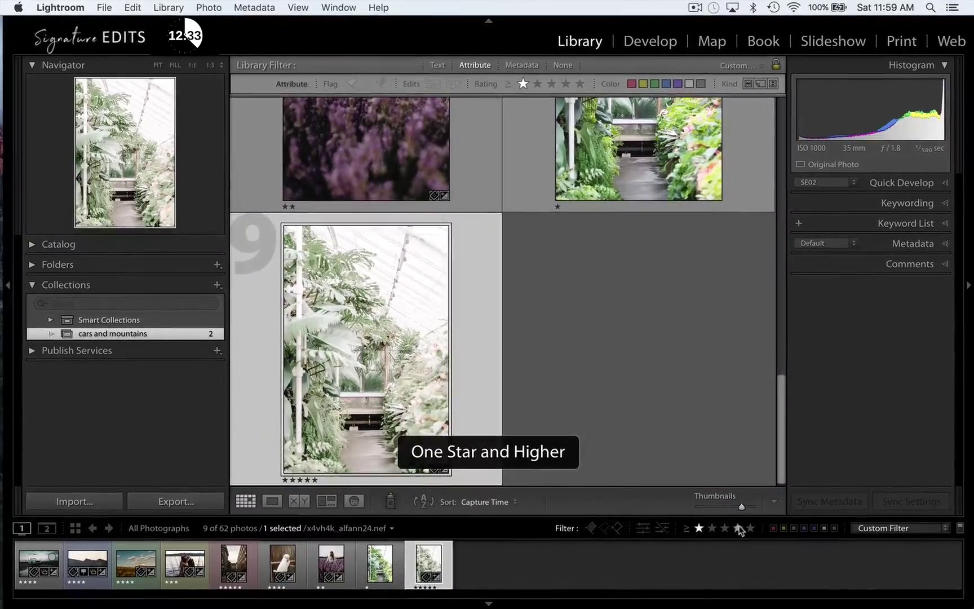
click(688, 530)
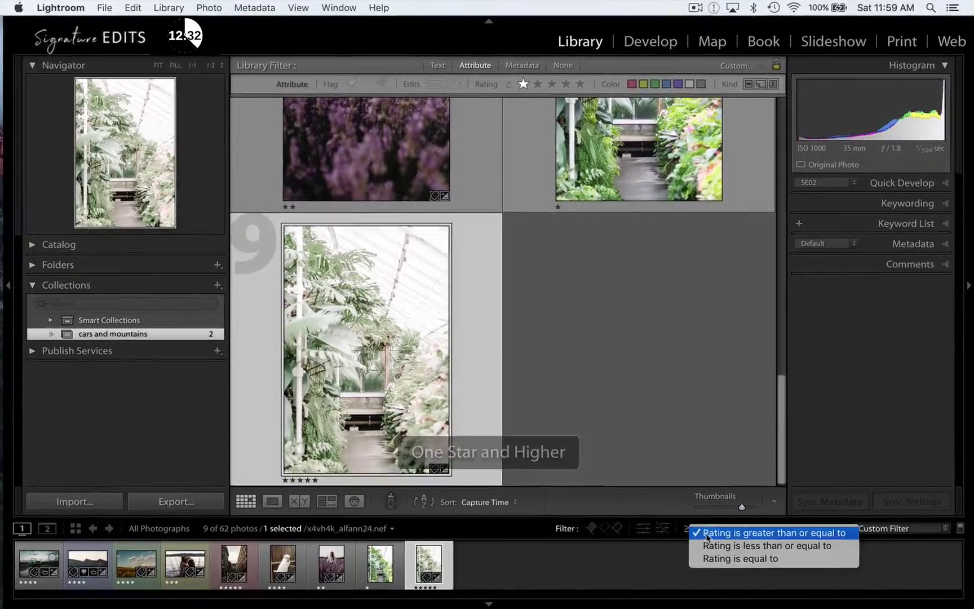
click(715, 562)
- Toggle a red-label filter and set the rating filter to five stars or lower
click(773, 528)
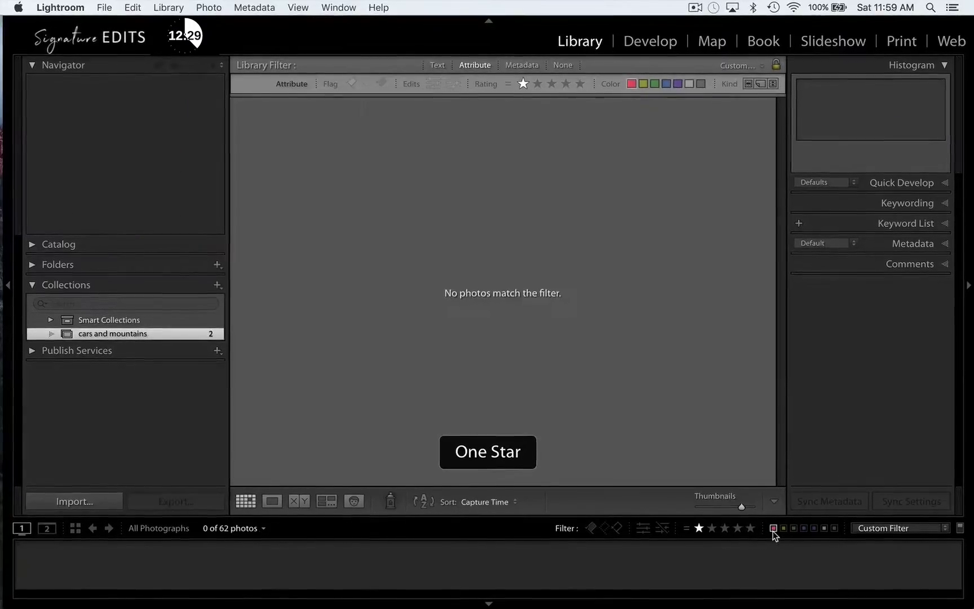
click(773, 528)
click(751, 528)
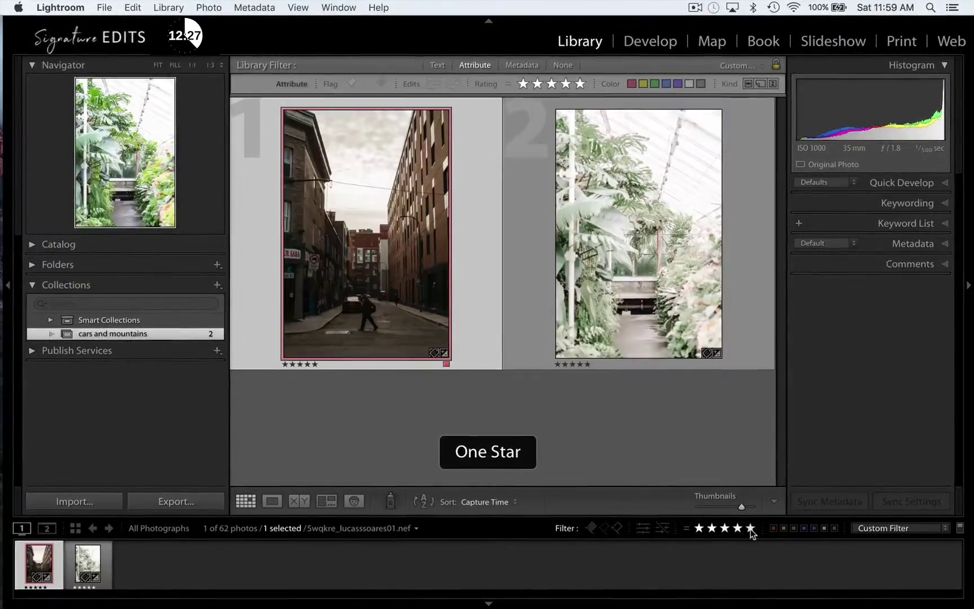
click(687, 529)
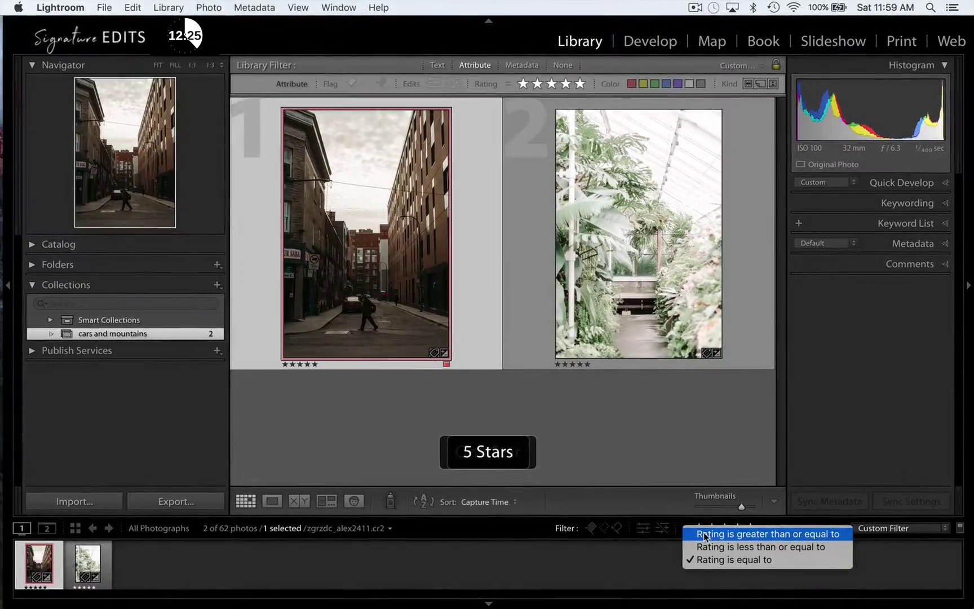
click(705, 547)
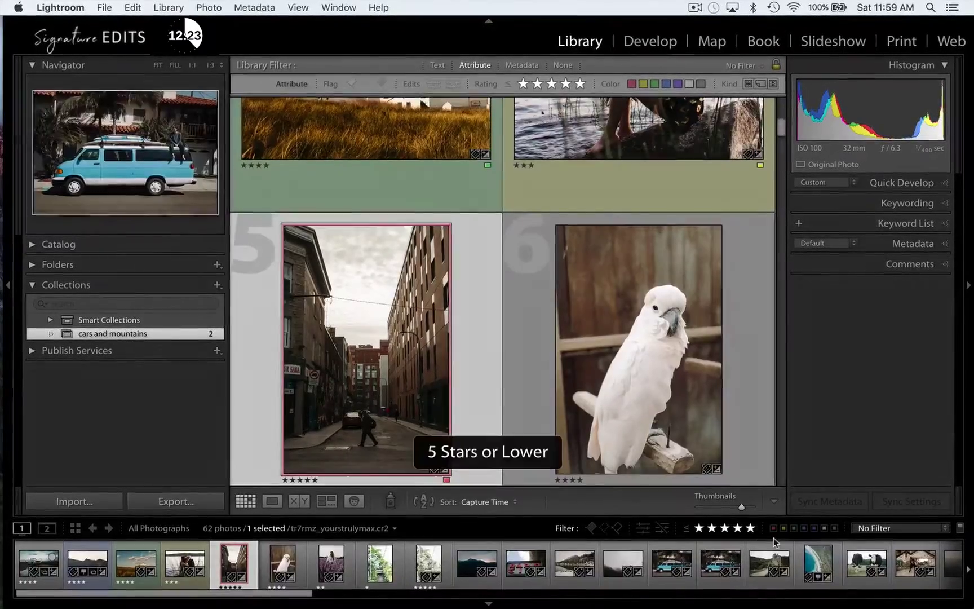
- Filter by green, yellow, red and blue labels to show the four labelled photos
click(794, 529)
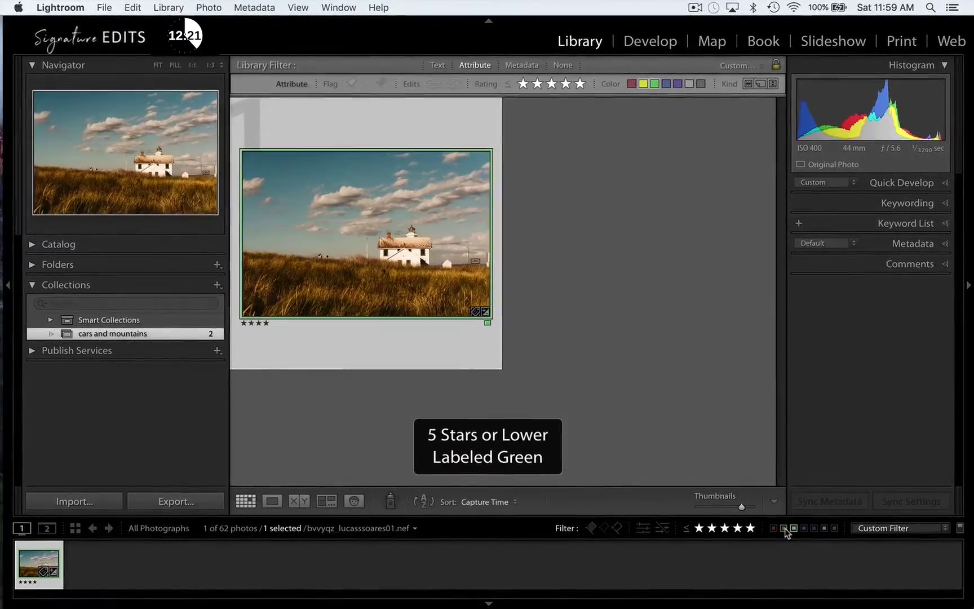
click(784, 529)
click(774, 528)
click(804, 528)
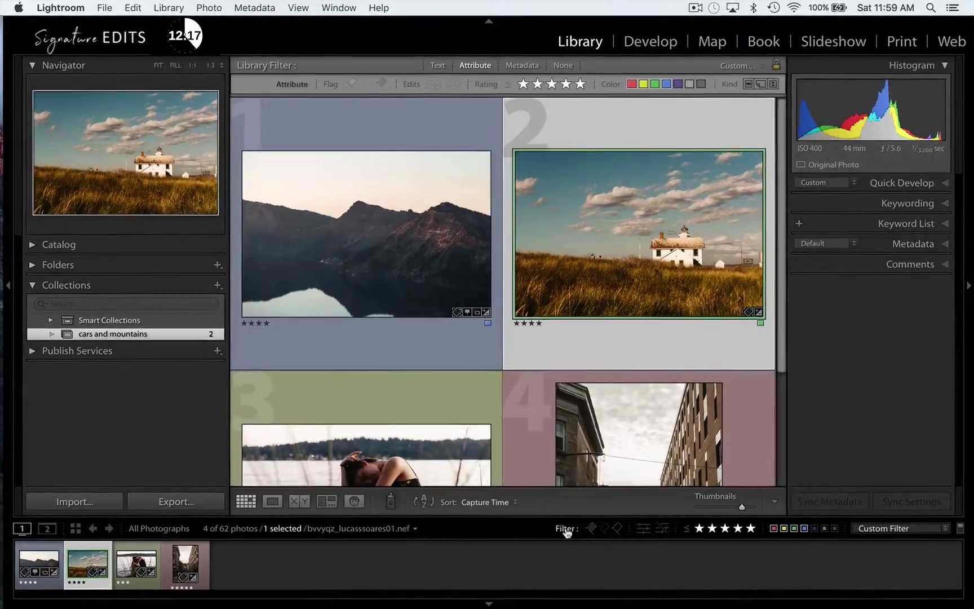
- Filter the grid by camera model, trying DC-GH5, E-M10MarkII and NIKON D3400, then All
click(564, 65)
click(523, 66)
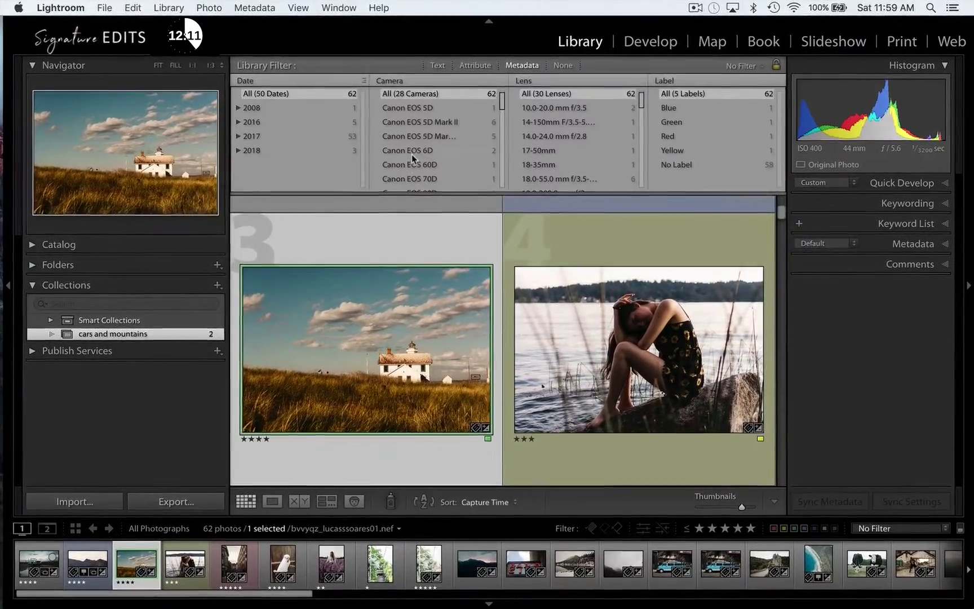
scroll(412, 154, down, 5)
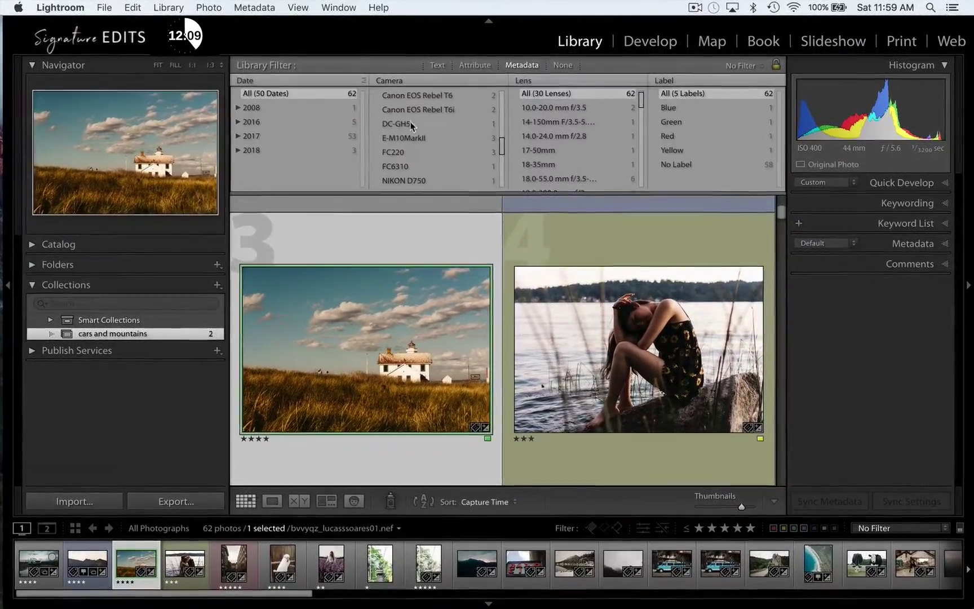
click(401, 124)
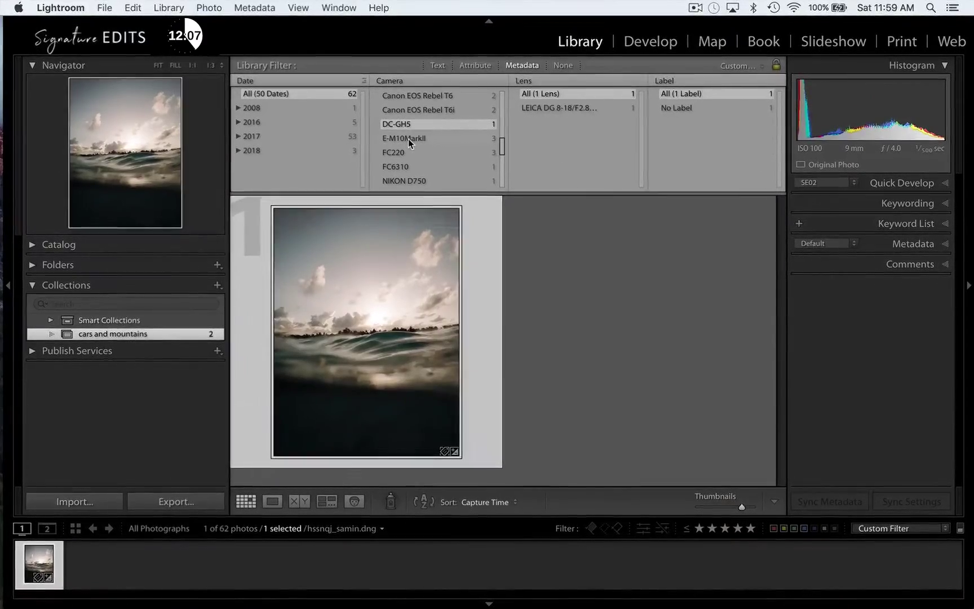
click(408, 139)
scroll(415, 152, down, 3)
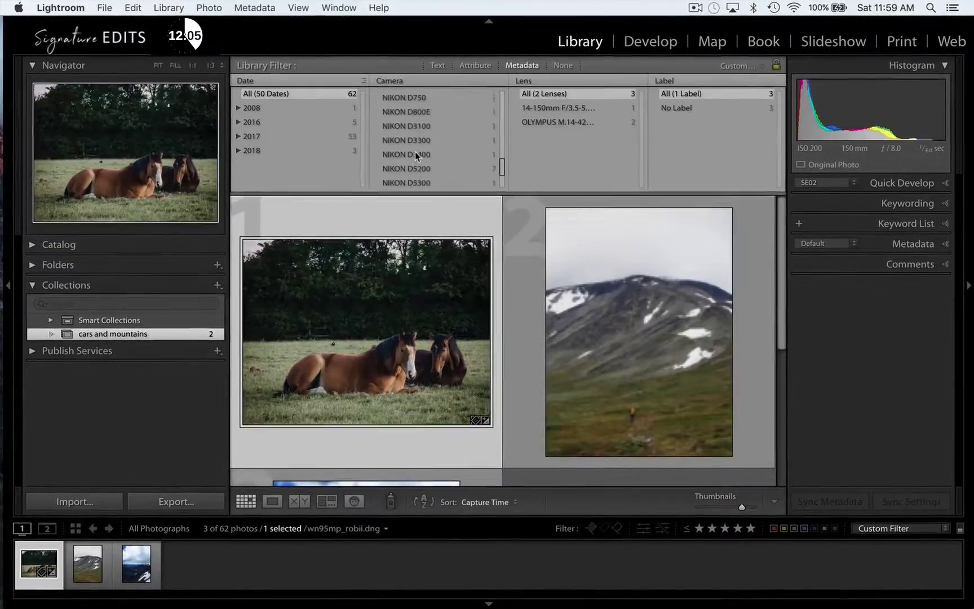
click(415, 152)
scroll(415, 124, up, 8)
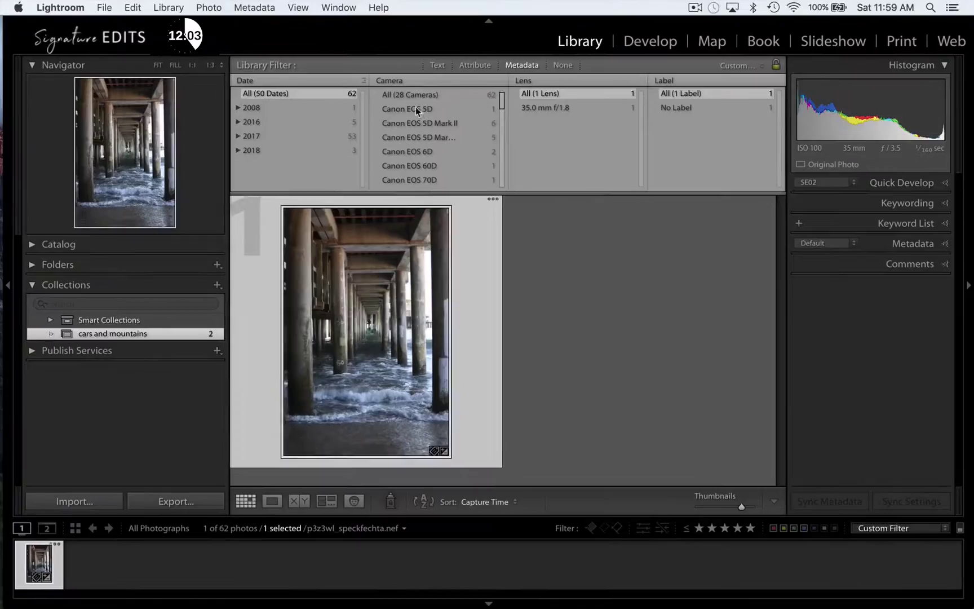
click(406, 95)
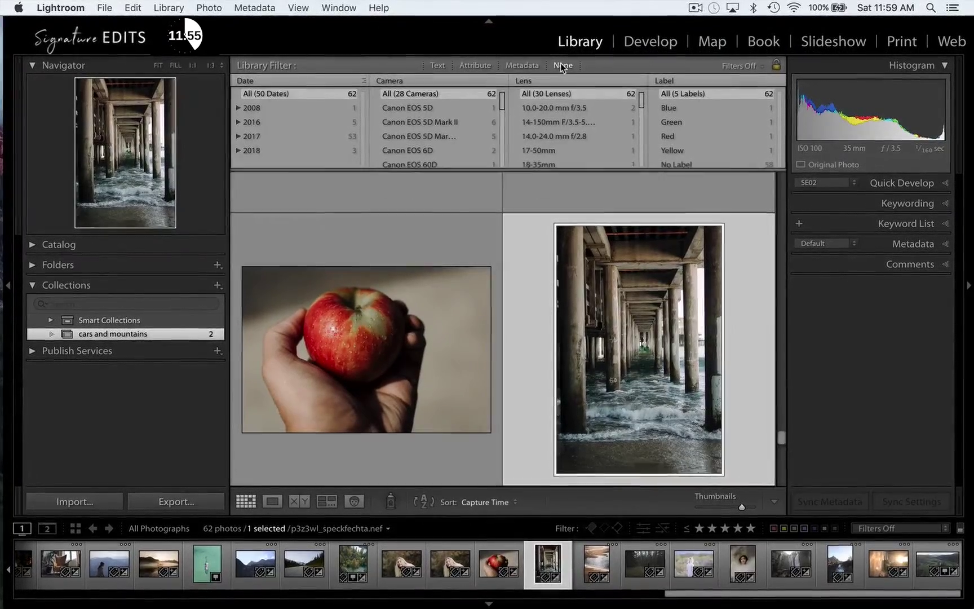
- Turn library filters off and select the snowy mountain photo
click(561, 65)
scroll(603, 217, up, 5)
scroll(603, 217, up, 8)
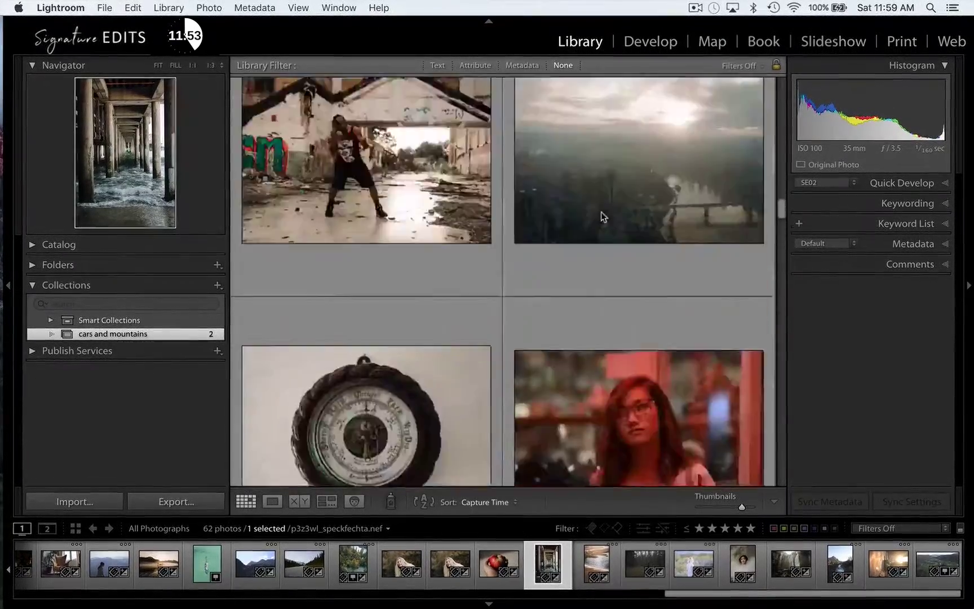
scroll(608, 196, down, 15)
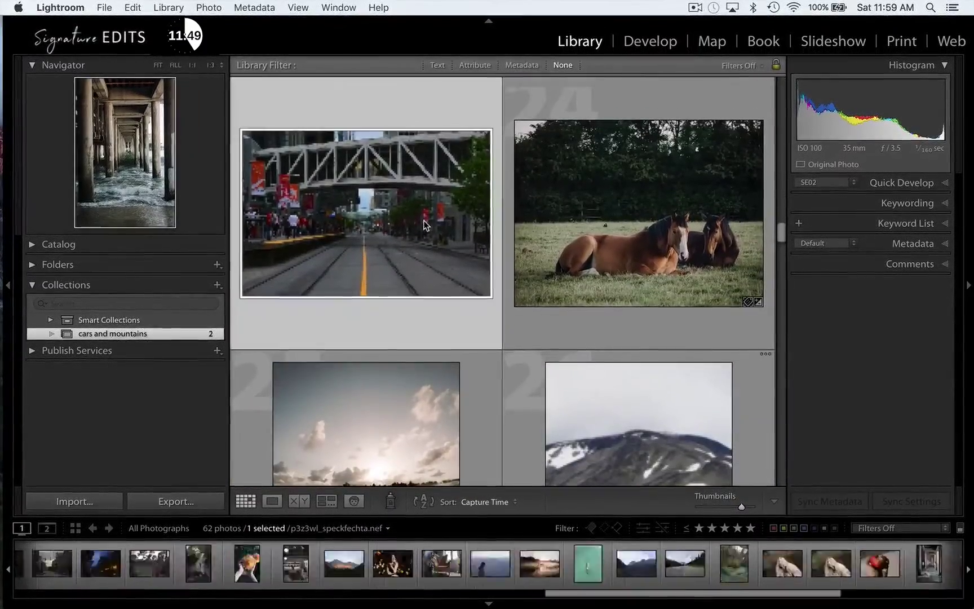
click(682, 236)
scroll(683, 236, down, 5)
click(683, 240)
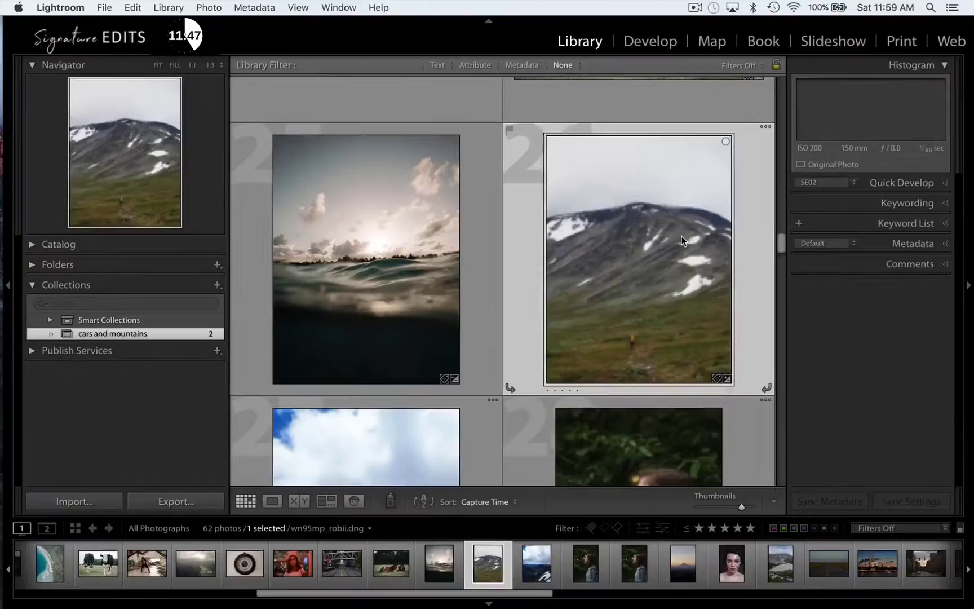
- Switch to Develop and reset the mountain photo with the 000. RESET ALL preset
click(640, 47)
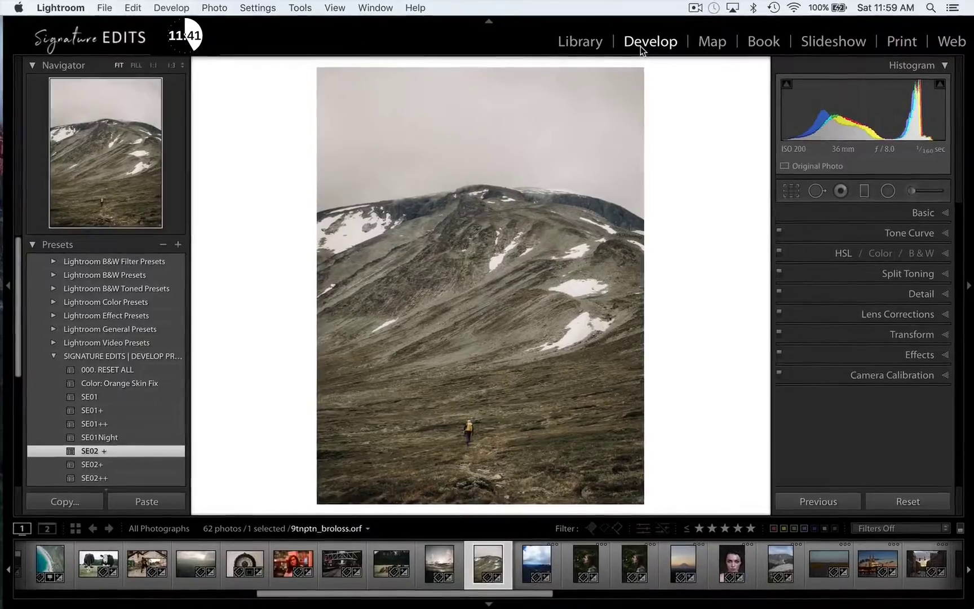
click(908, 502)
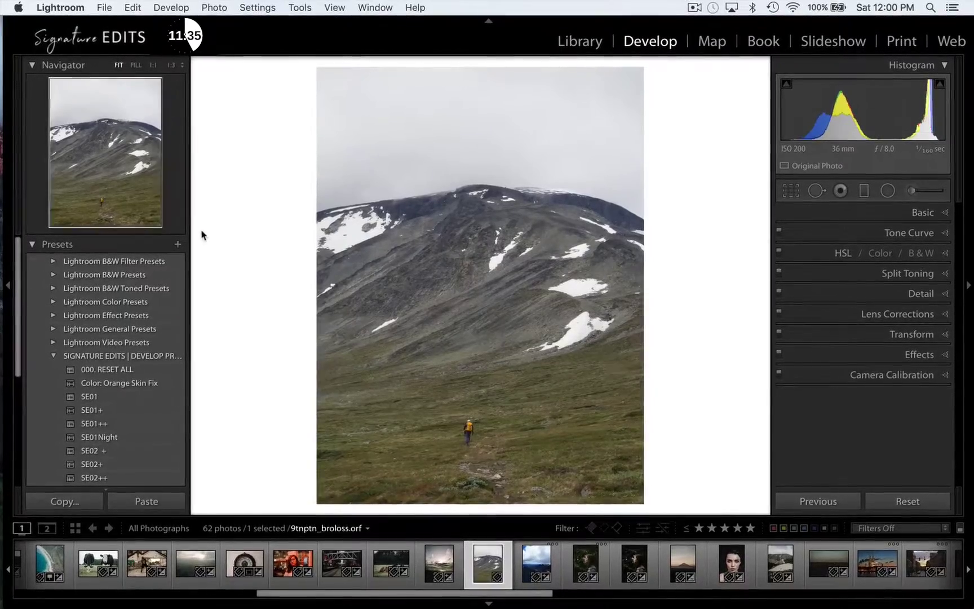
scroll(94, 397, down, 5)
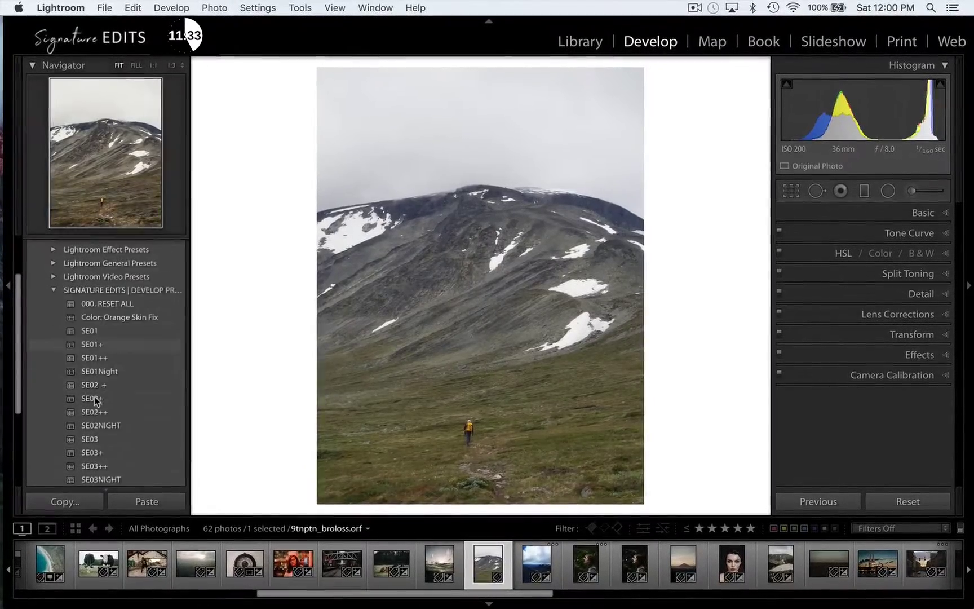
scroll(94, 397, down, 3)
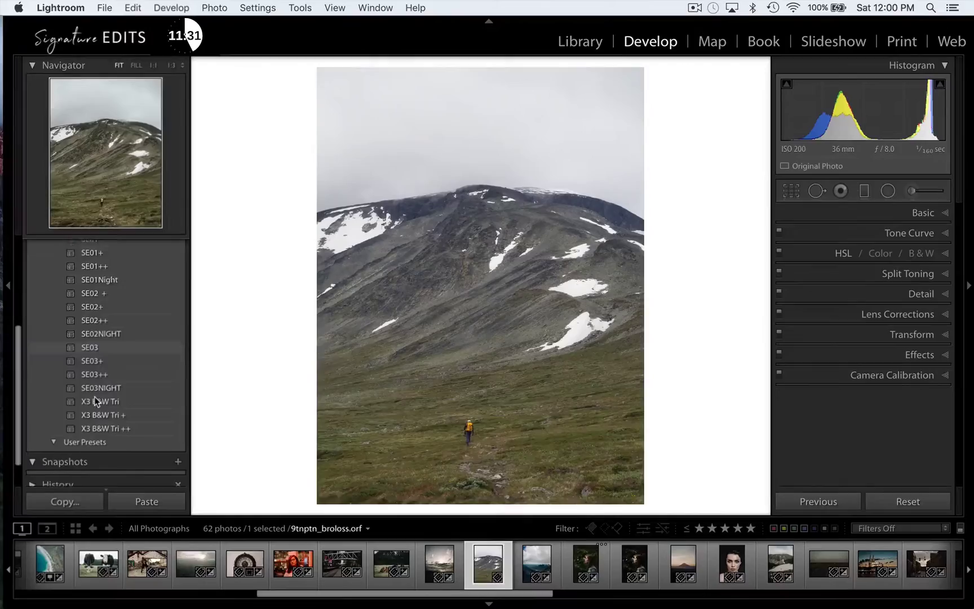
scroll(94, 397, up, 6)
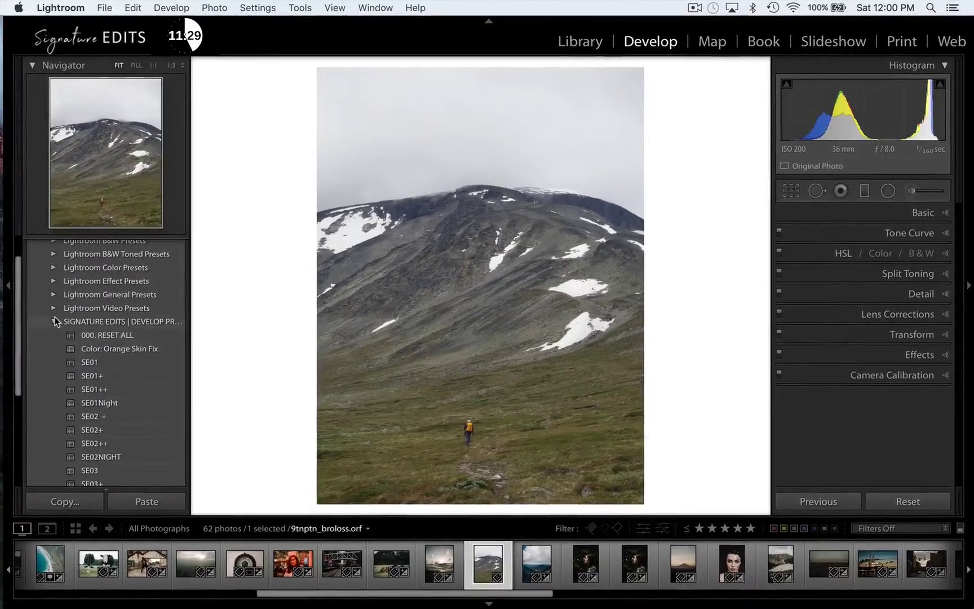
- Collapse the preset and snapshot lists and open the cars and mountains collection
click(54, 319)
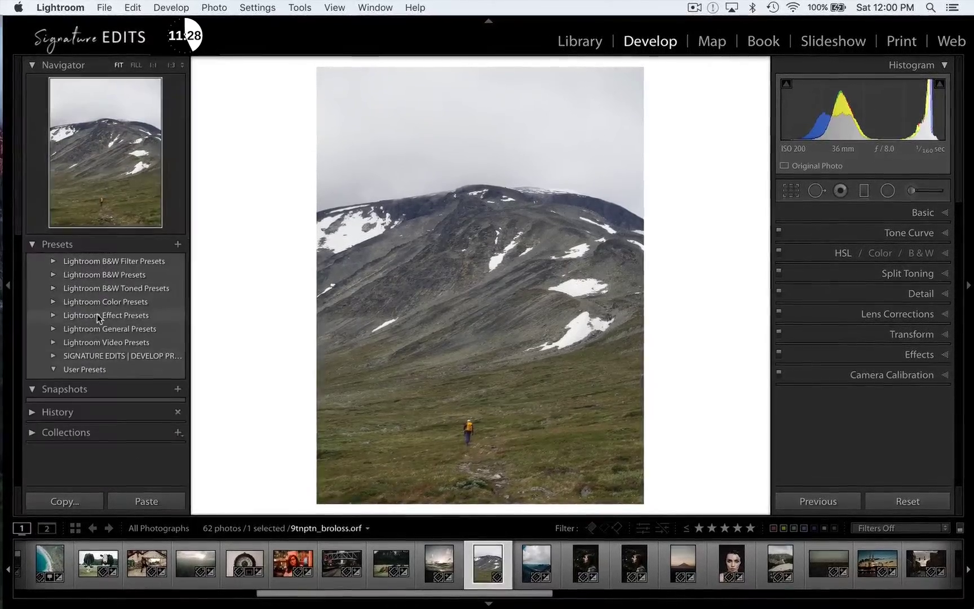
click(31, 243)
click(31, 264)
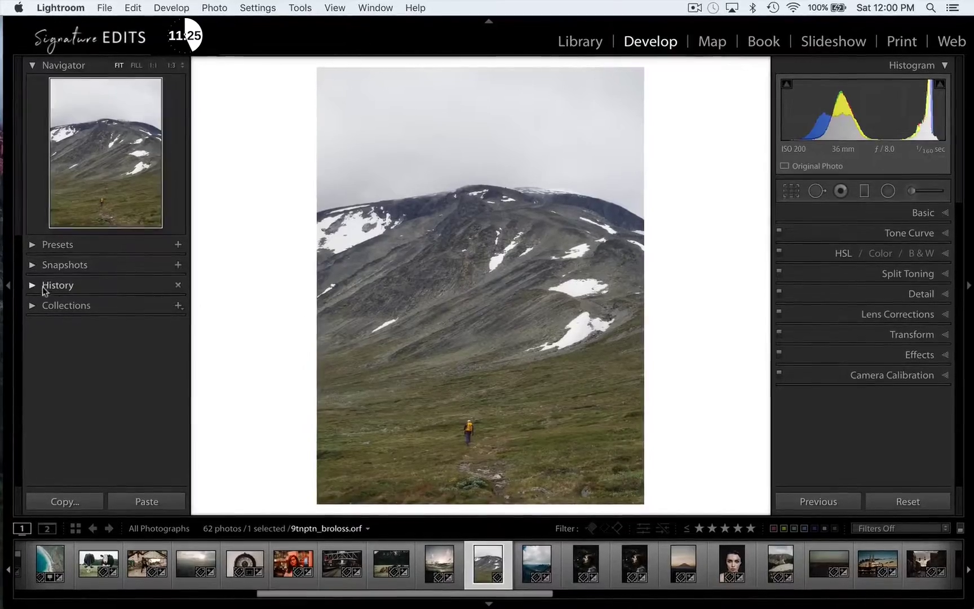
click(32, 306)
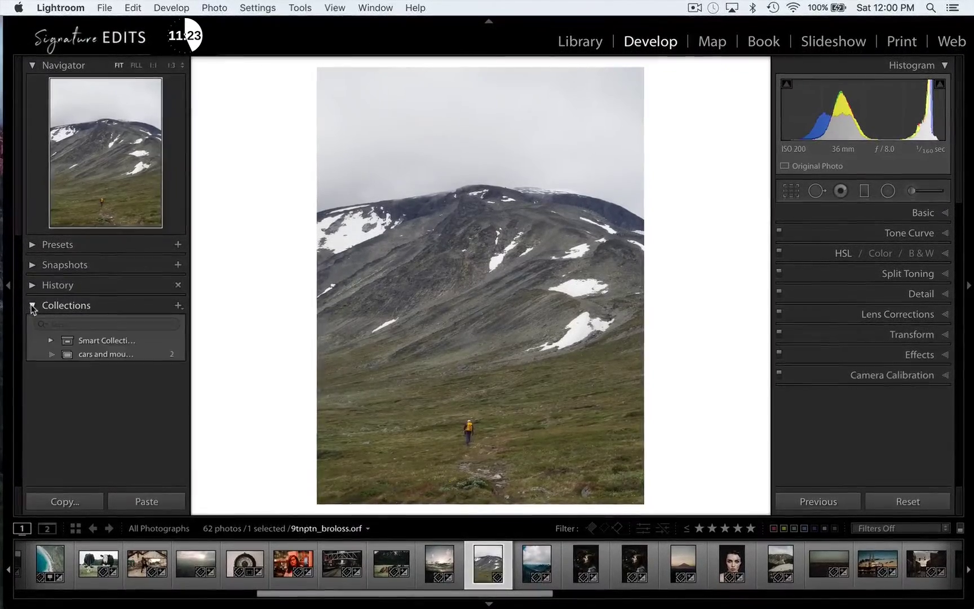
click(81, 353)
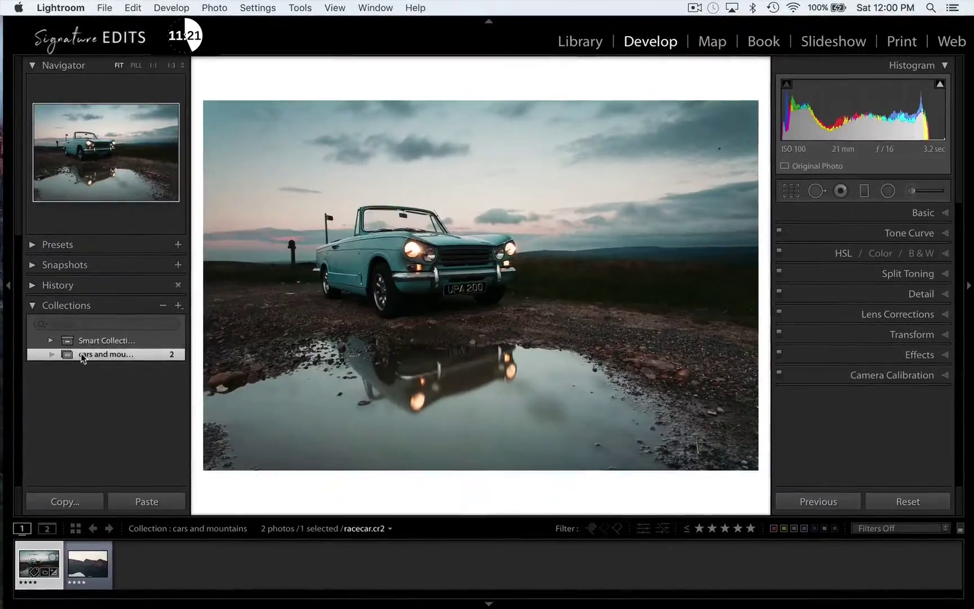
- Browse the collection's photos, then return to all 62 photos and reopen the presets list
click(94, 559)
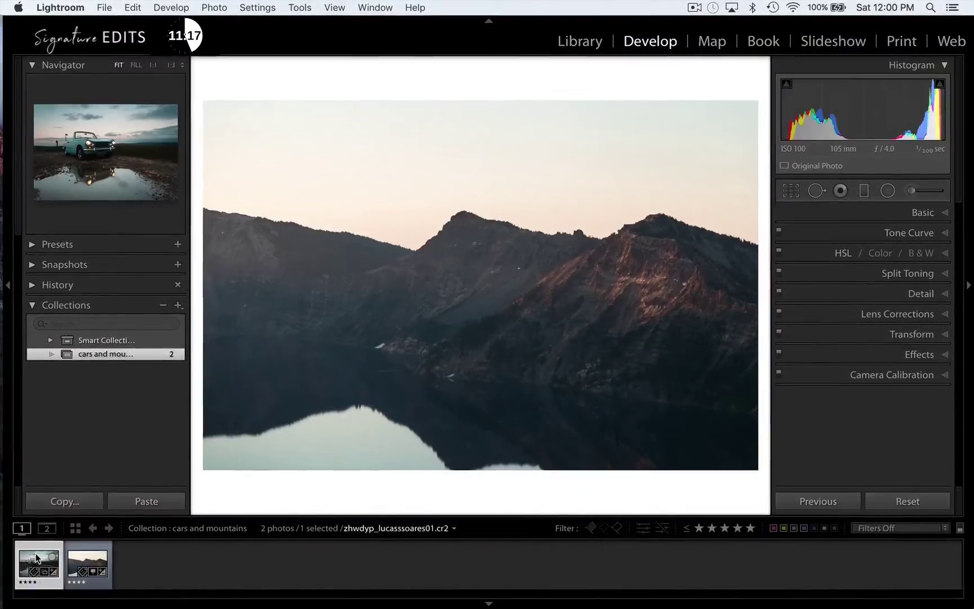
click(38, 563)
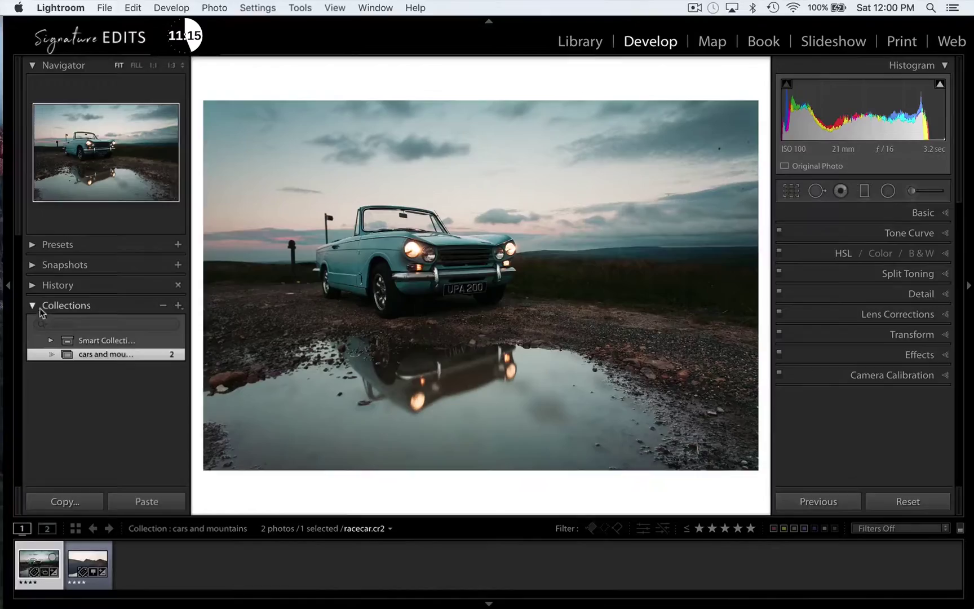
click(66, 340)
click(33, 305)
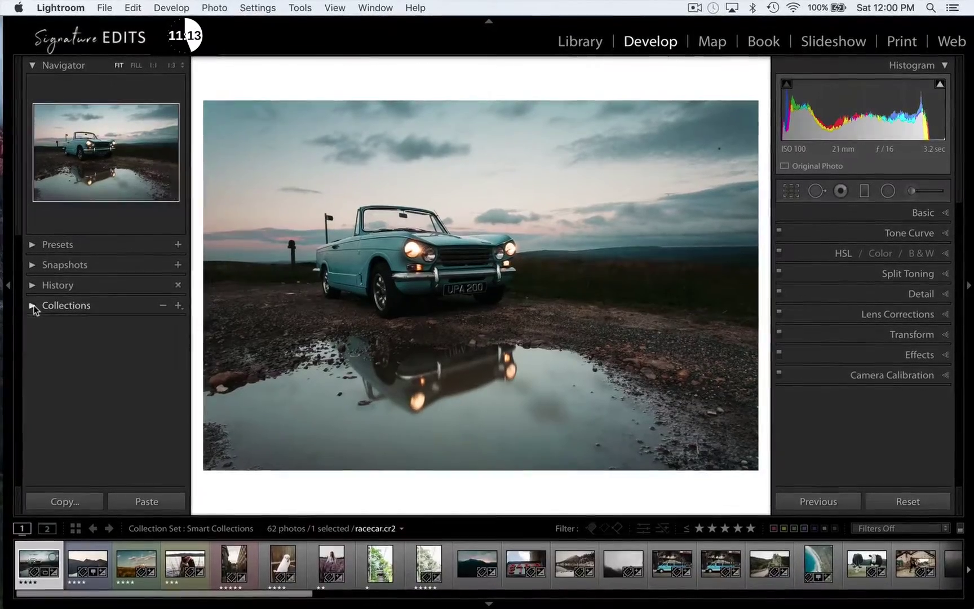
click(31, 244)
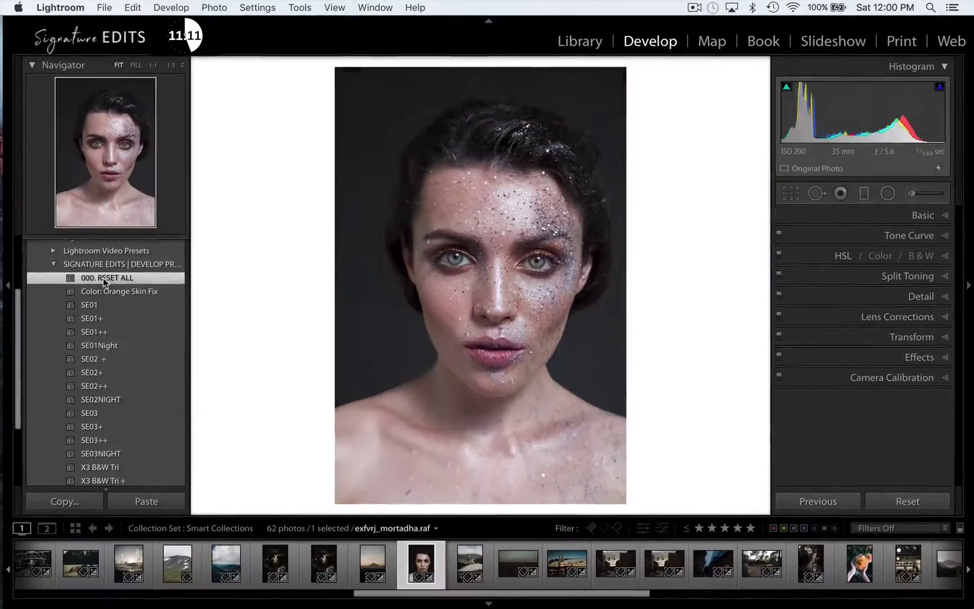
- Drag the histogram to lift the blacks, raise Whites to +31 and Exposure to about +0.28
click(54, 264)
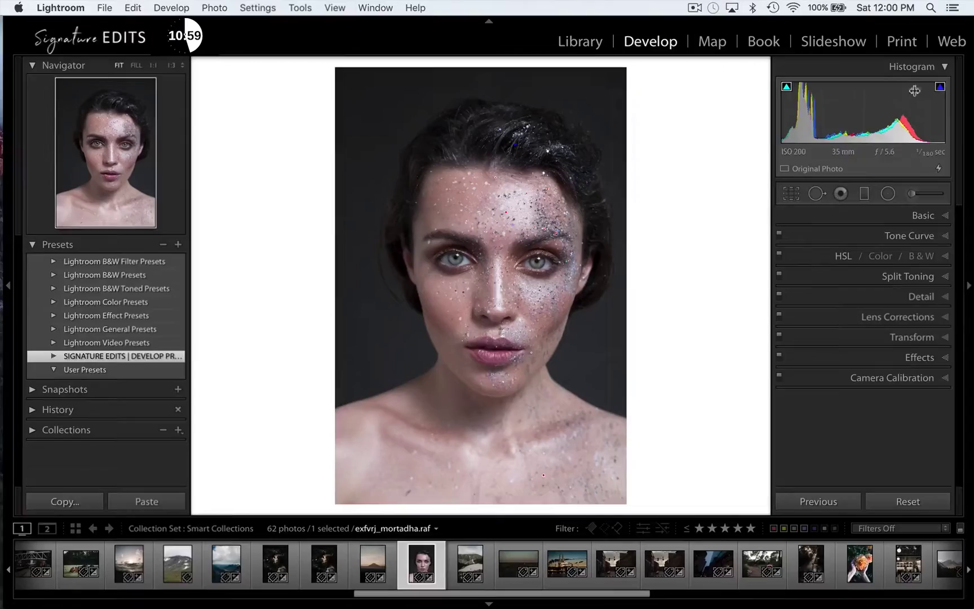
mouse_move(792, 128)
mouse_down()
mouse_move(780, 128)
mouse_move(793, 126)
mouse_up()
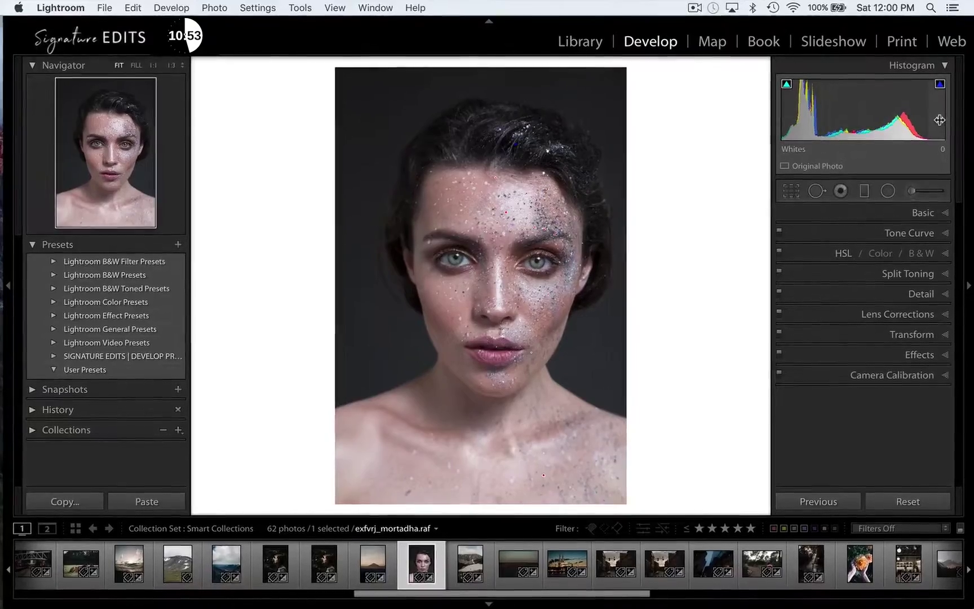
drag(903, 124, 926, 124)
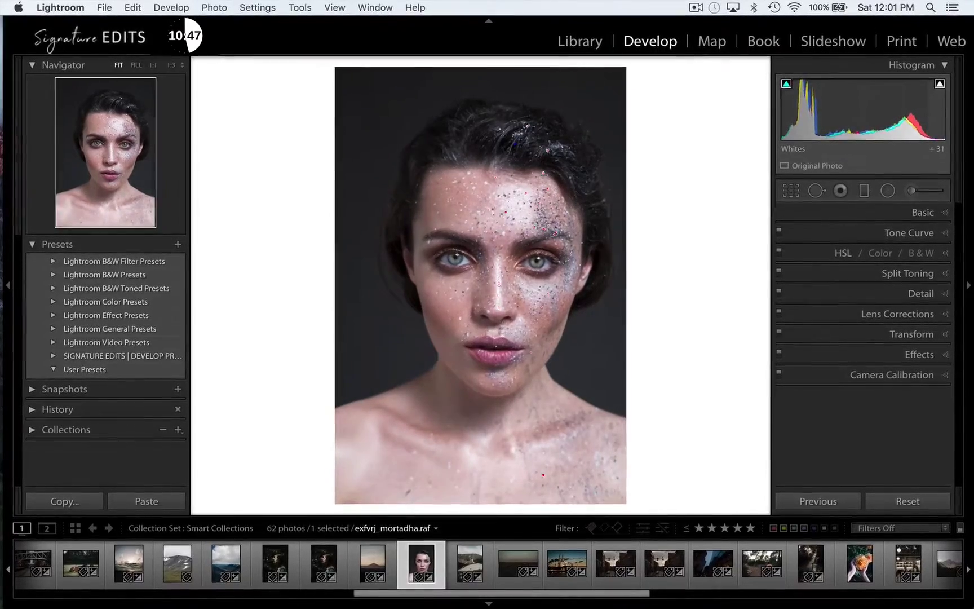
drag(863, 124, 874, 124)
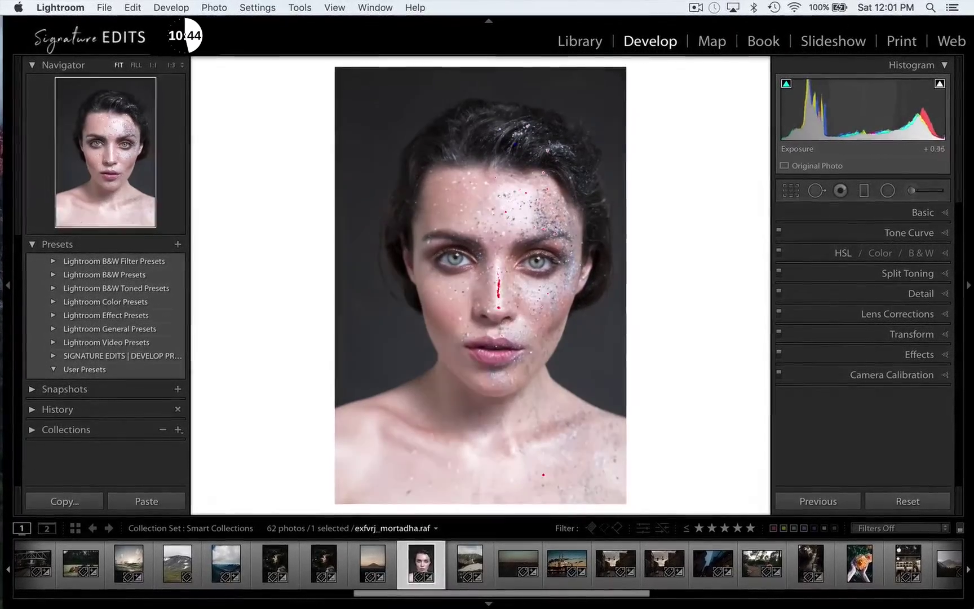
- Set the portrait's white balance to Auto, then cool Temp to 4,650
click(936, 214)
click(905, 255)
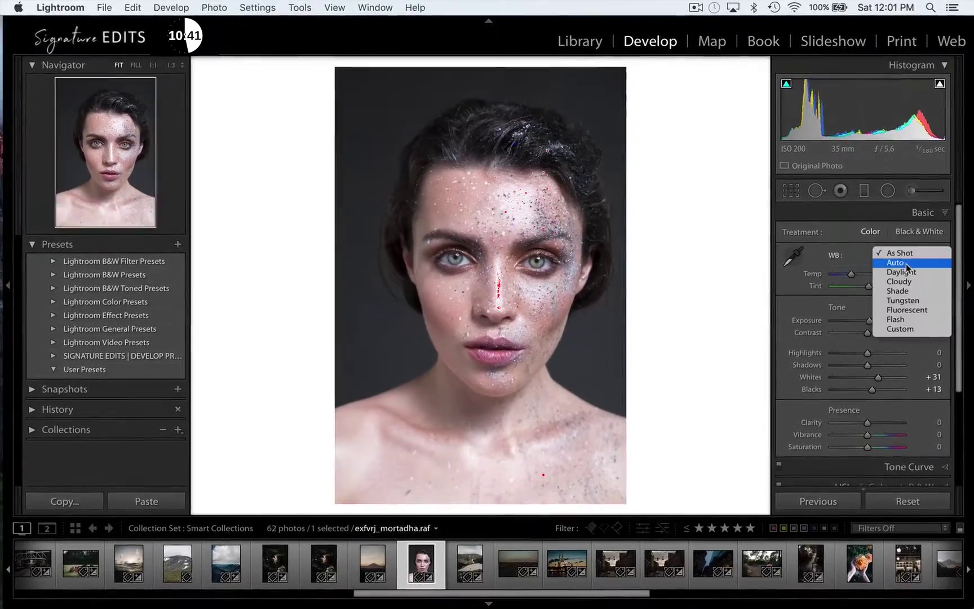
click(897, 263)
drag(849, 274, 851, 275)
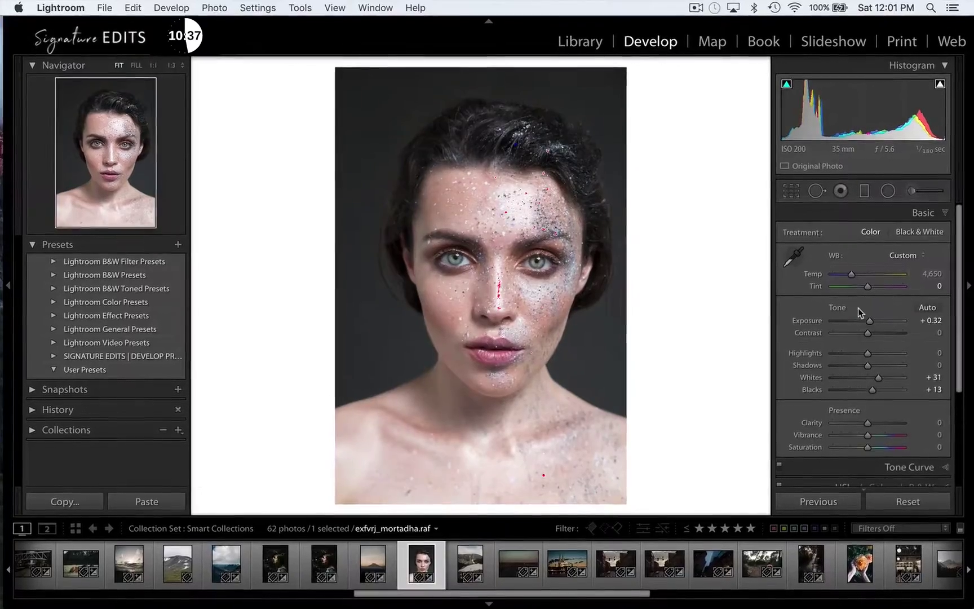
drag(869, 319, 867, 323)
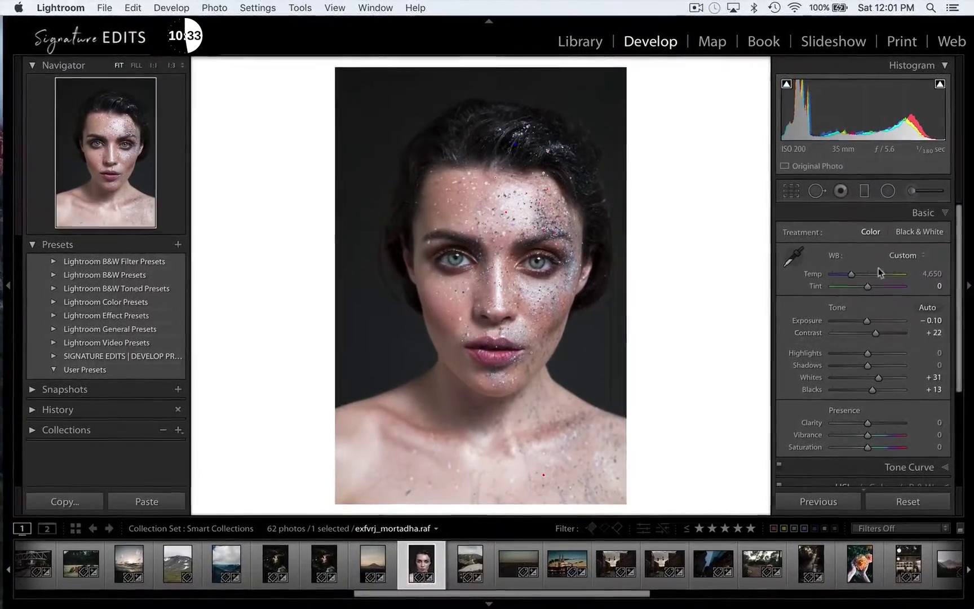
- Expand the Tone Curve and view its Red, then Green channel curves
click(925, 213)
click(917, 235)
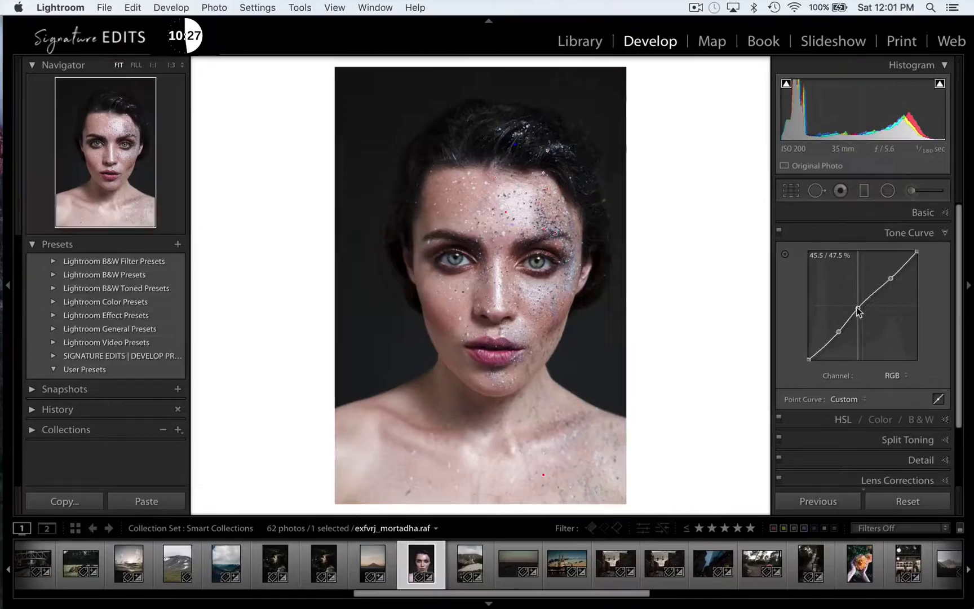
click(890, 382)
click(894, 375)
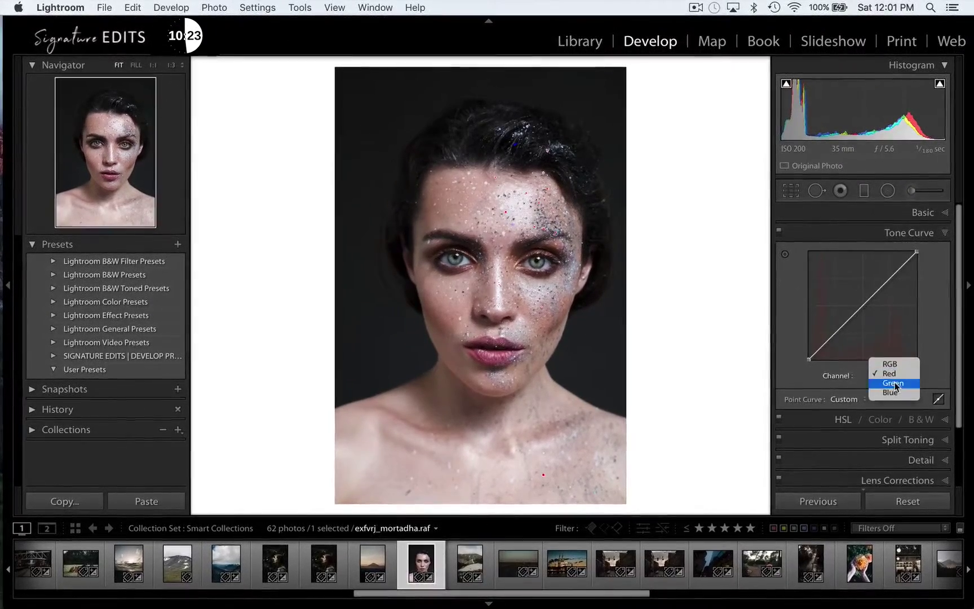
click(894, 383)
click(897, 376)
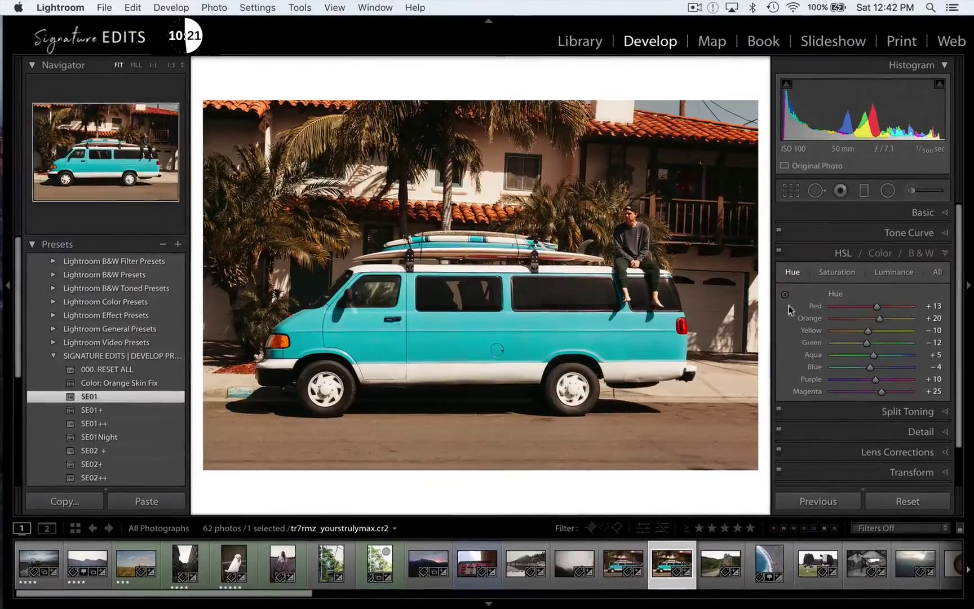
- Shift the van's hue with the HSL targeted adjustment tool, then undo the saturation and luminance trials
click(785, 294)
drag(613, 354, 612, 305)
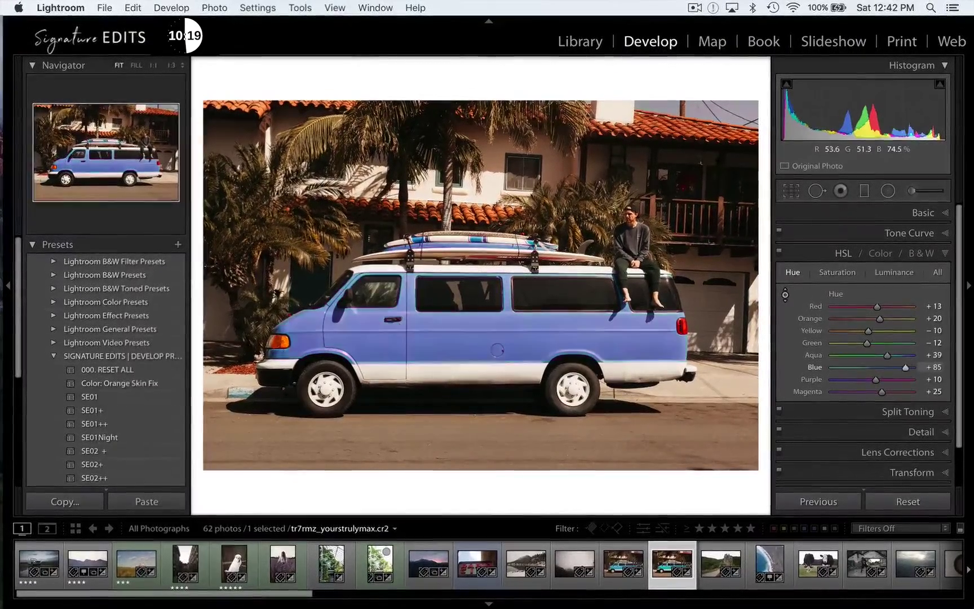
drag(497, 349, 497, 400)
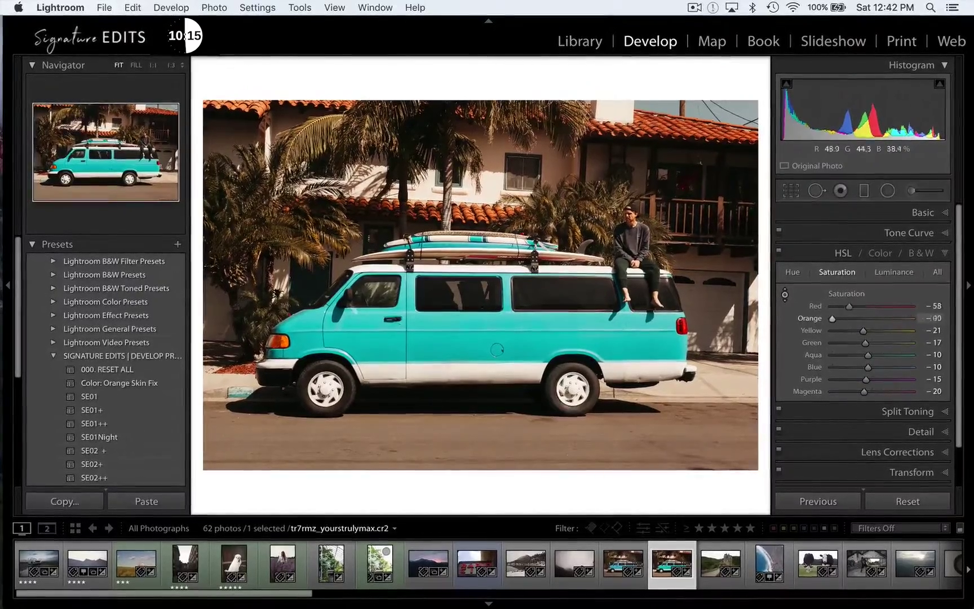
key(super+z)
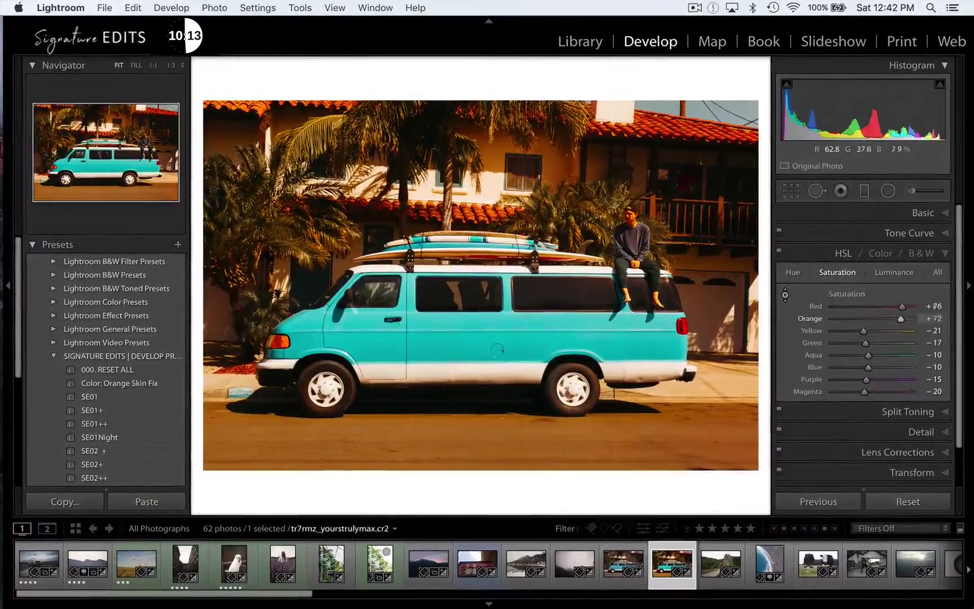
key(super+z)
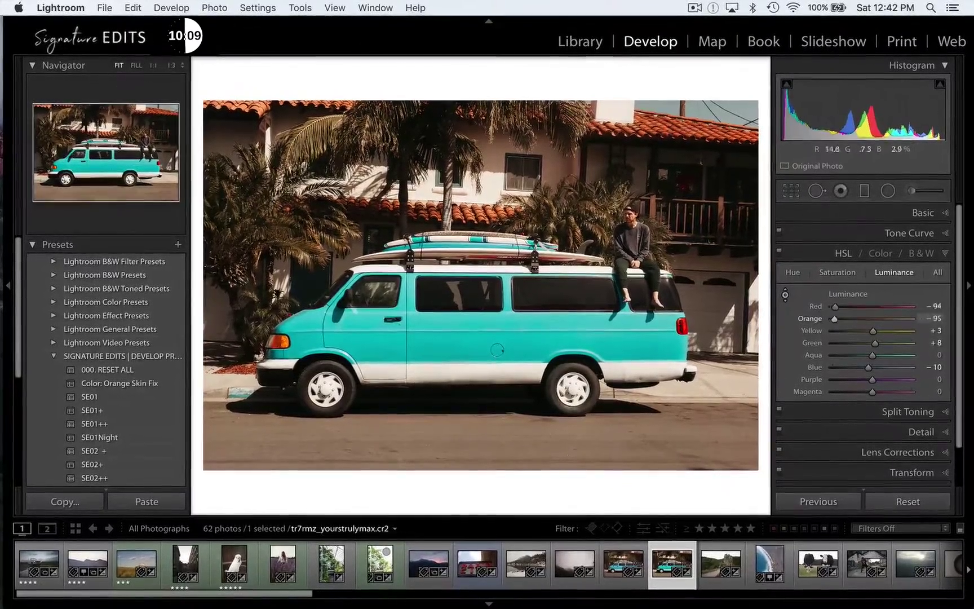
key(super+z)
key(super+z)
key(super+z)
key(super+z)
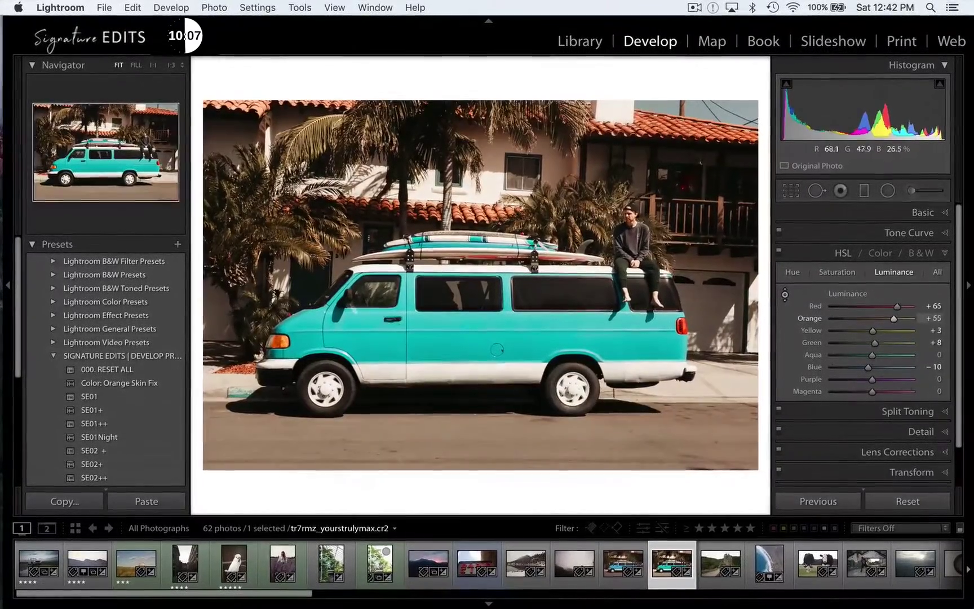
key(super+z)
- Darken the van, nudge its hue toward blue, then apply the SE01 preset
drag(498, 356, 498, 395)
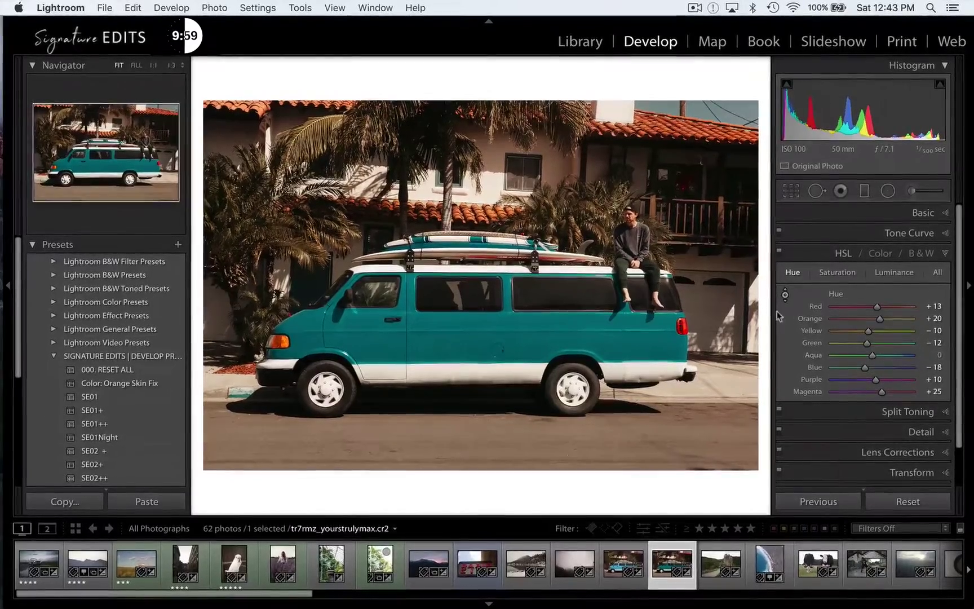
drag(451, 338, 451, 324)
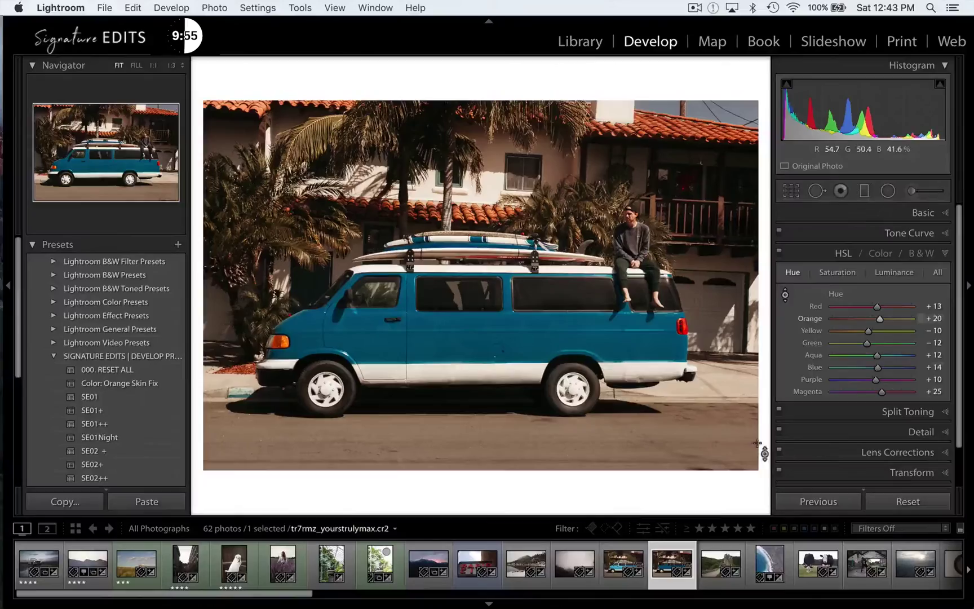
click(87, 399)
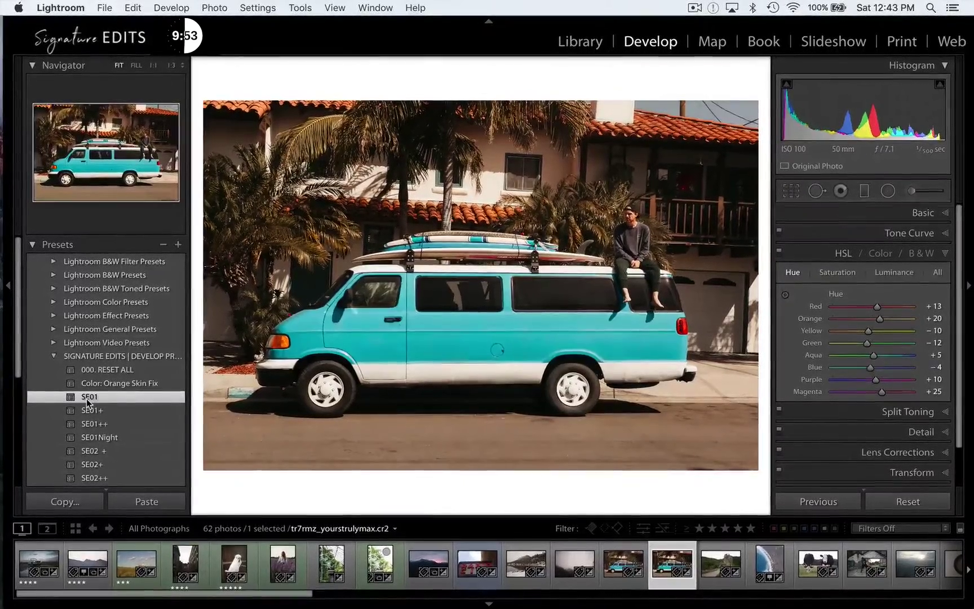
- In Split Toning, set highlights to Hue 33, Saturation 4 and shadow saturation to 10
scroll(880, 389, down, 1)
click(886, 389)
drag(851, 306, 905, 319)
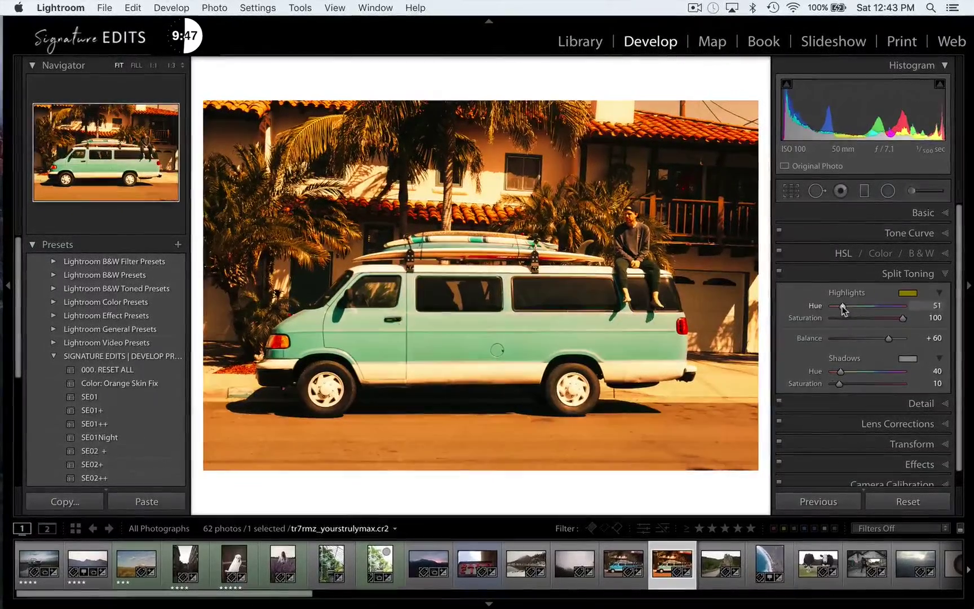
drag(842, 305, 834, 326)
key(alt)
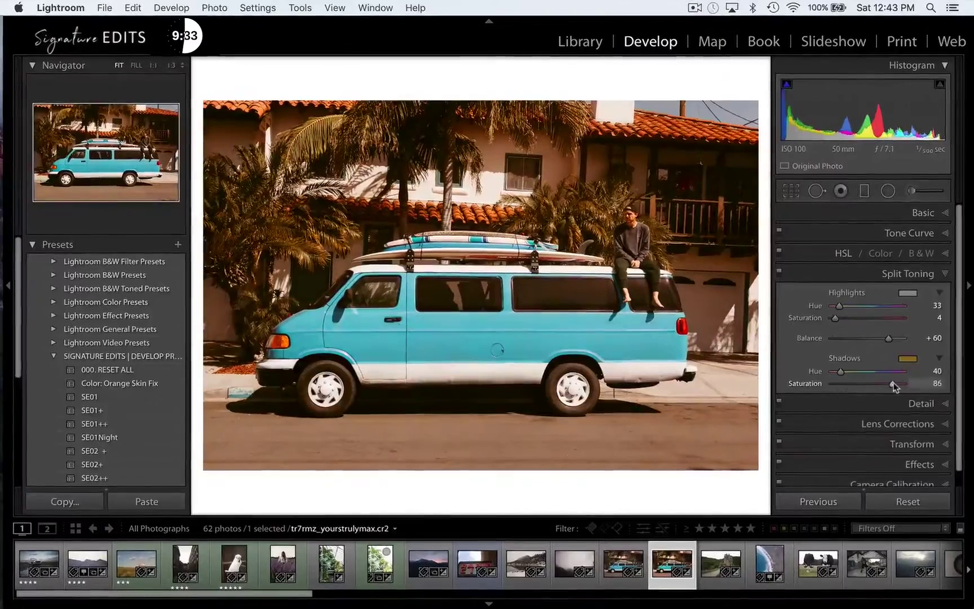
drag(850, 387, 841, 388)
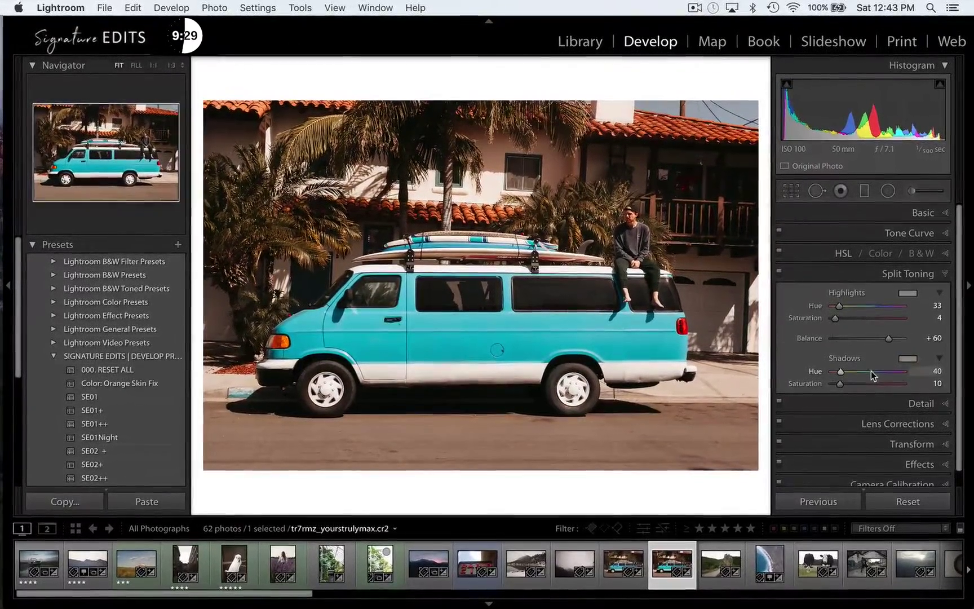
- Set sharpening to Amount 44, Radius 1.7, Detail 16 and Masking 41
click(912, 404)
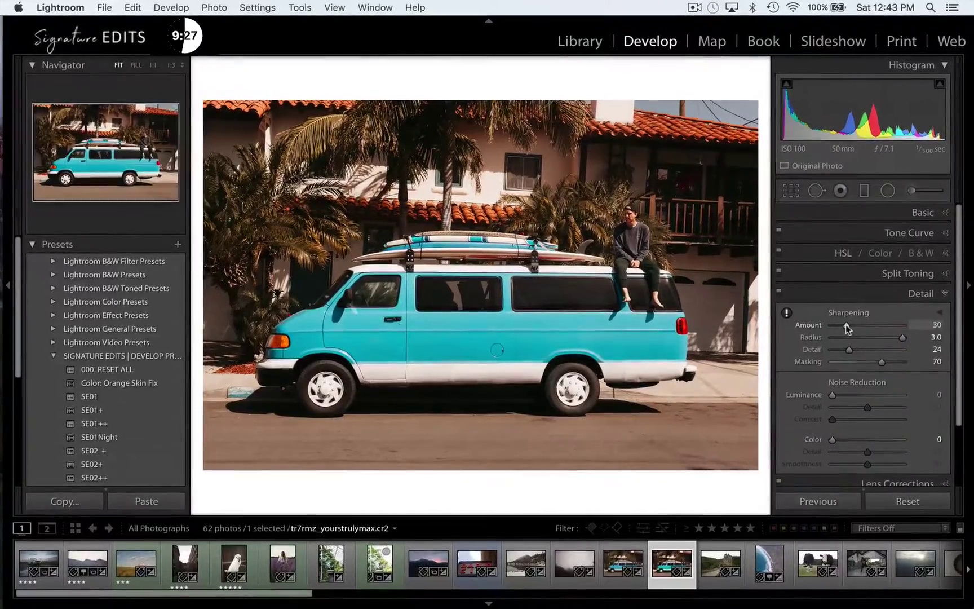
drag(895, 330, 888, 332)
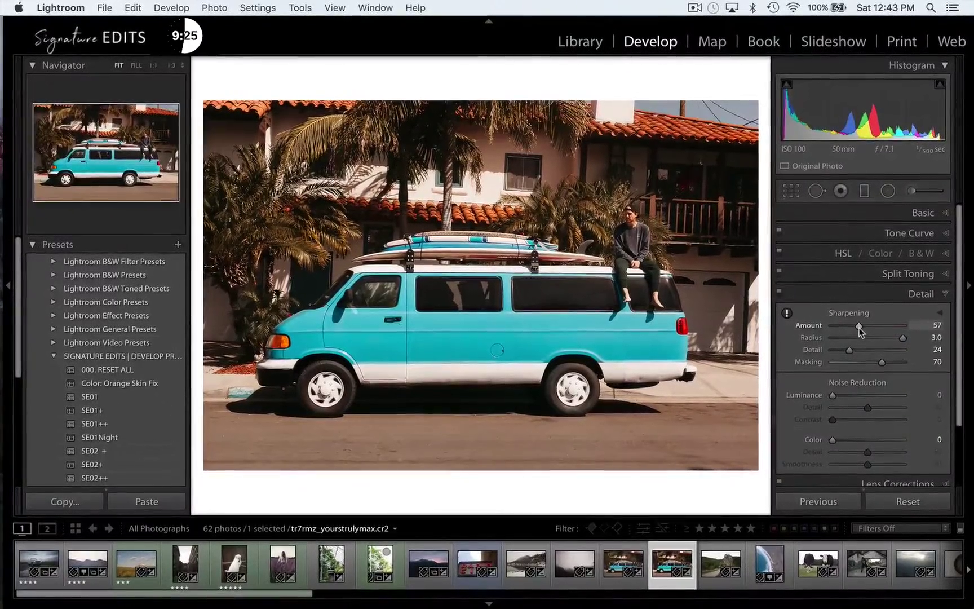
scroll(863, 327, down, 3)
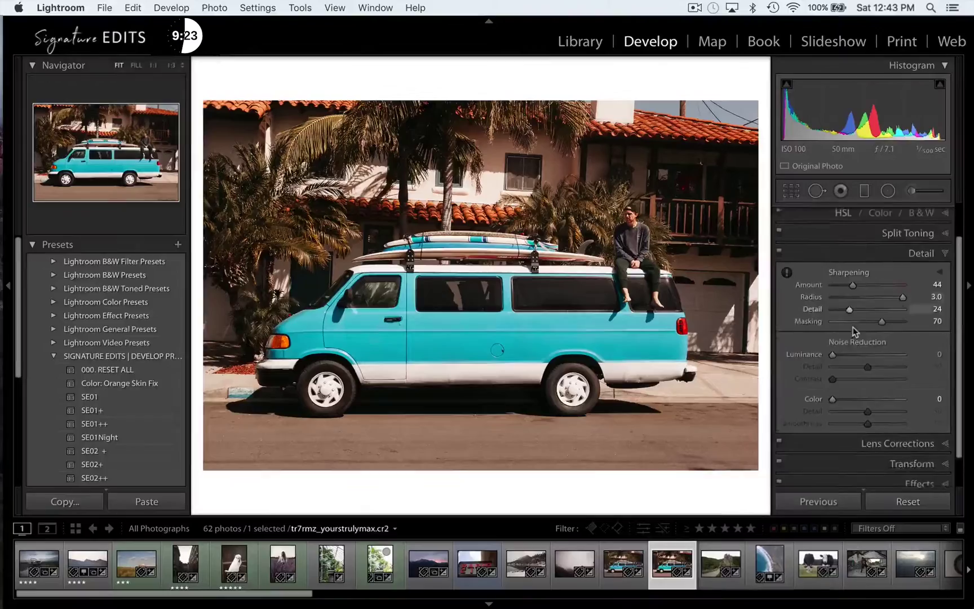
drag(878, 317, 843, 307)
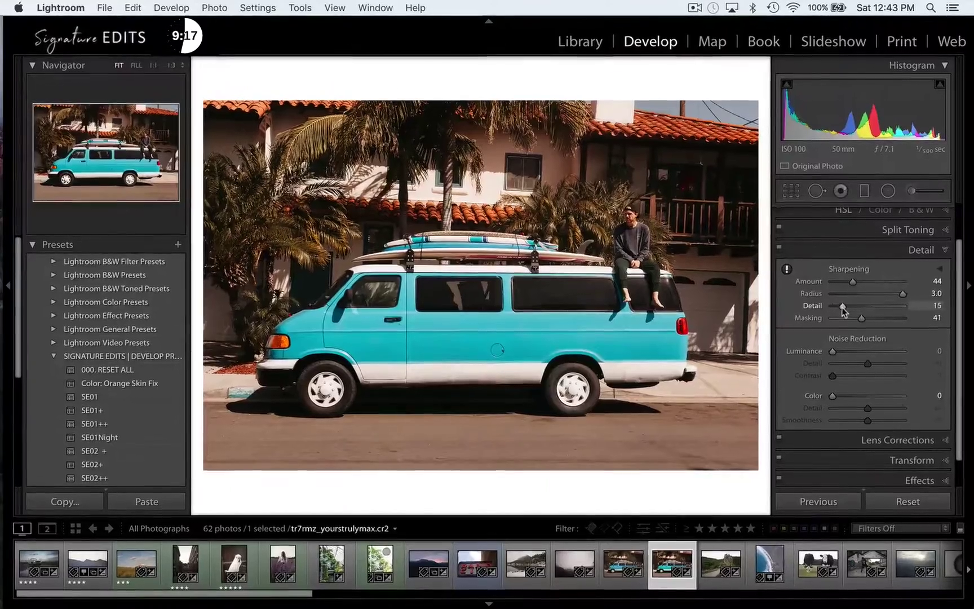
click(866, 292)
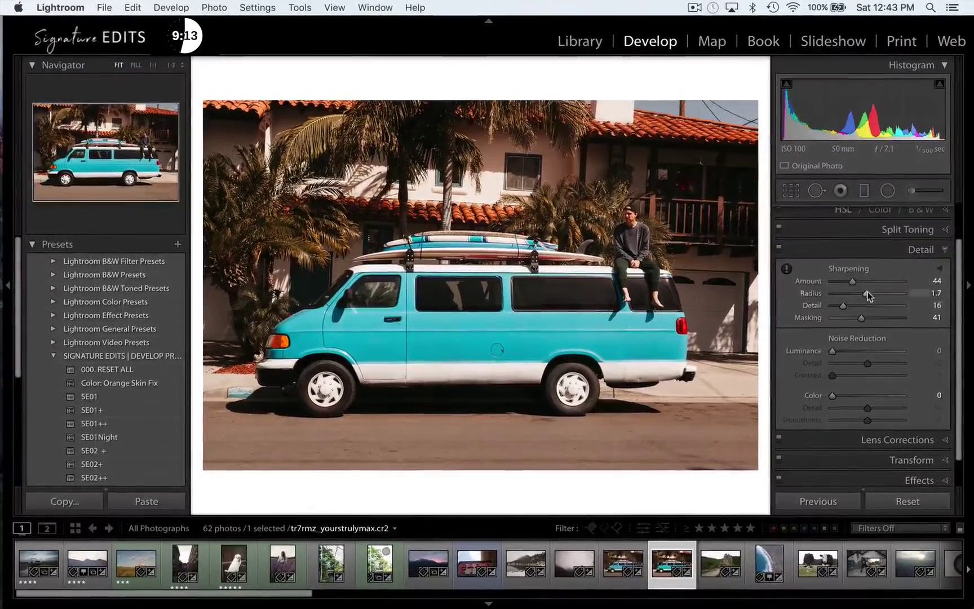
scroll(920, 276, up, 2)
click(920, 276)
click(922, 294)
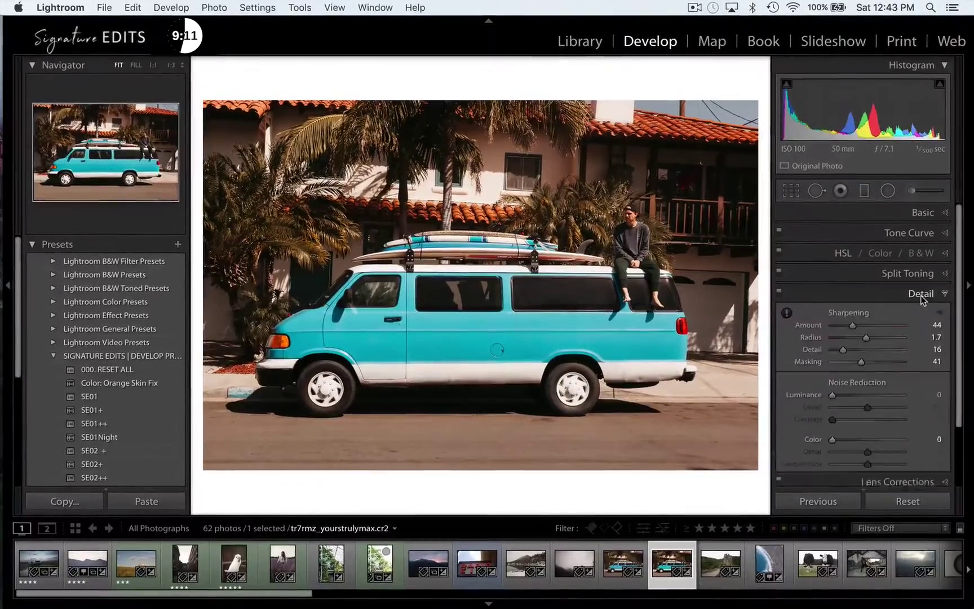
- Check the sharpening at 1:1 on the man atop the van roof
click(787, 313)
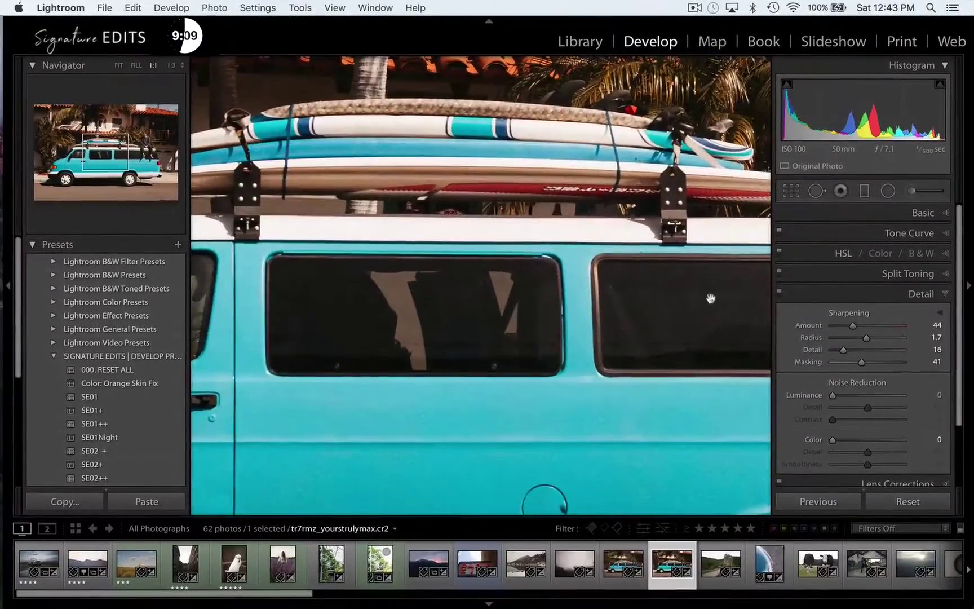
drag(625, 180, 299, 179)
drag(459, 199, 273, 298)
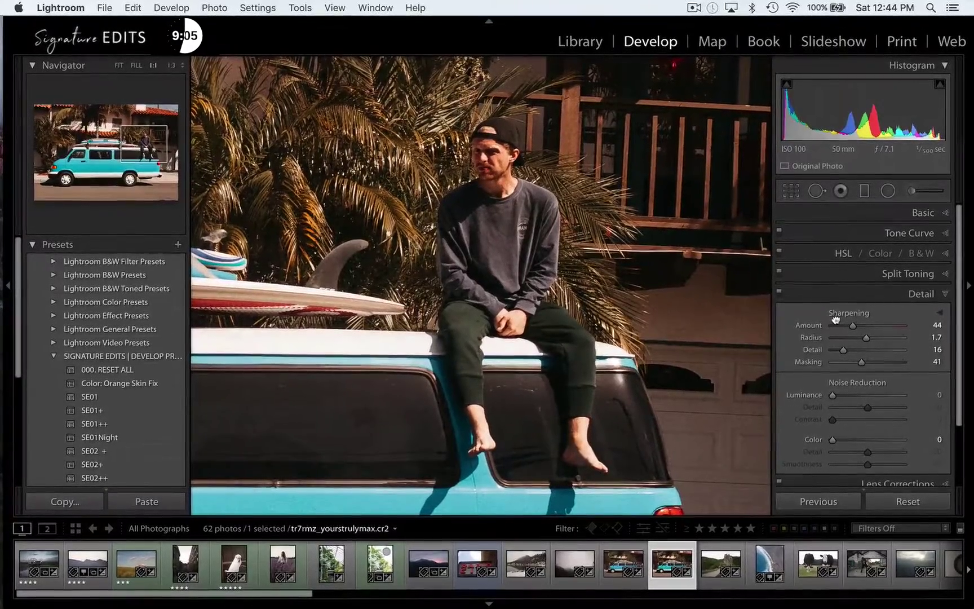
click(937, 292)
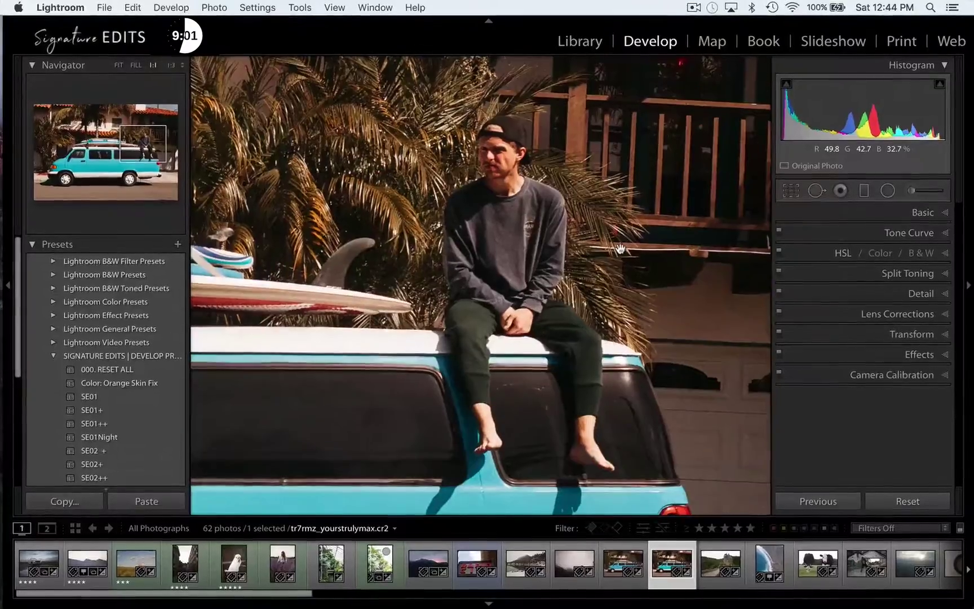
- Toggle lens profile corrections, reset Distortion to 100 and lower Vignetting correction to 72
click(618, 250)
click(934, 315)
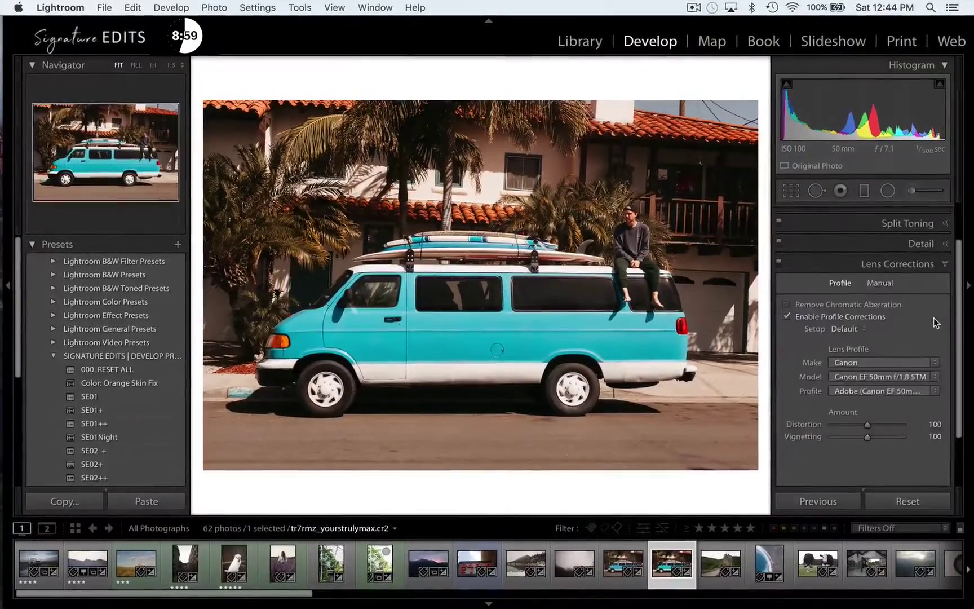
click(787, 316)
click(787, 316)
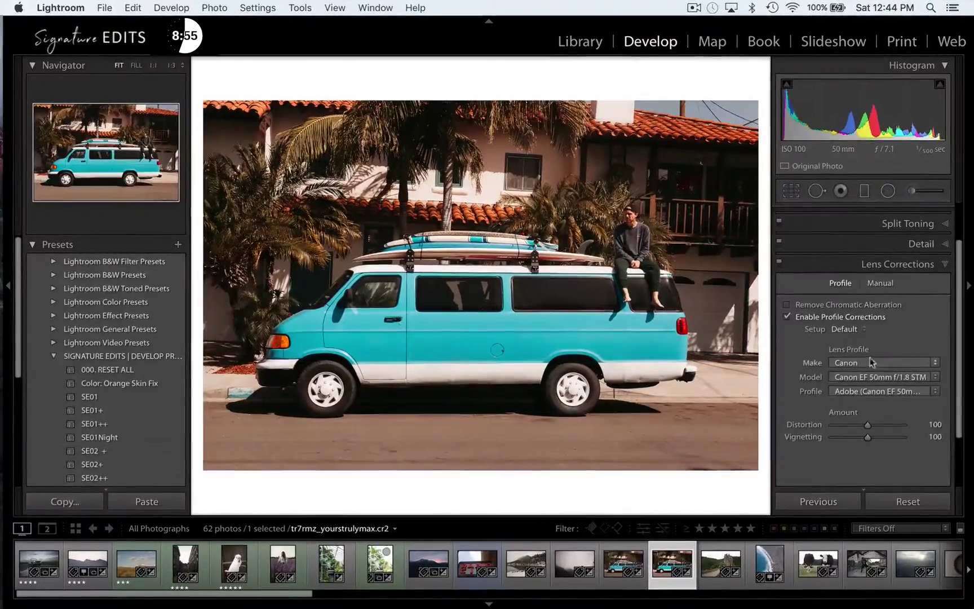
click(882, 376)
click(703, 345)
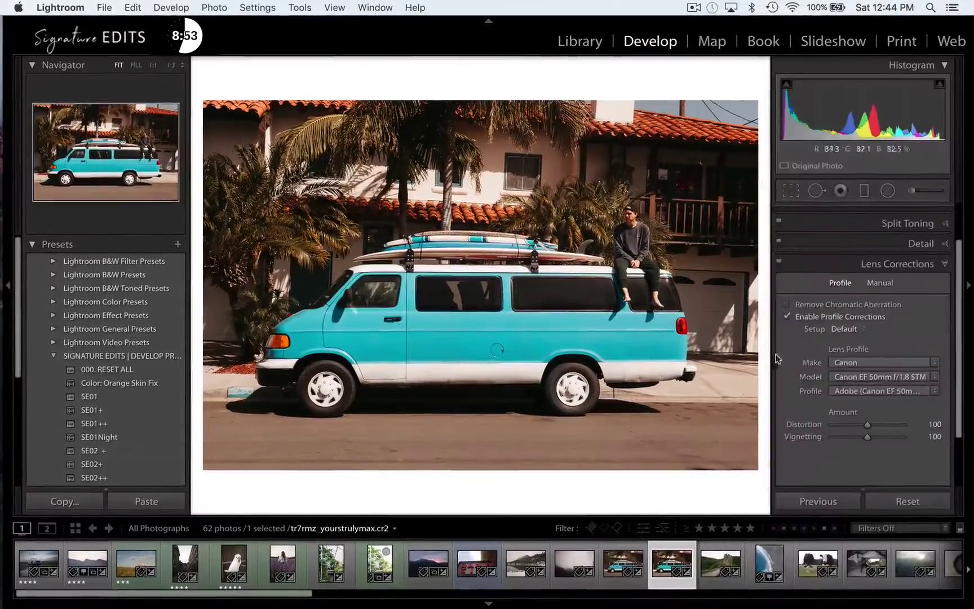
drag(867, 425, 914, 427)
double_click(904, 424)
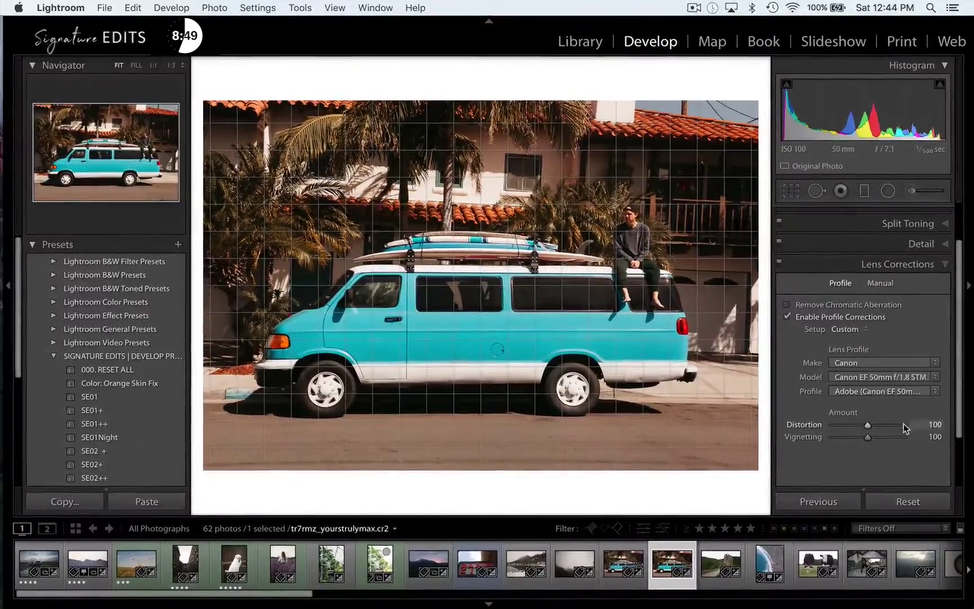
mouse_move(868, 437)
mouse_down()
mouse_move(846, 437)
mouse_move(857, 437)
mouse_up()
click(938, 264)
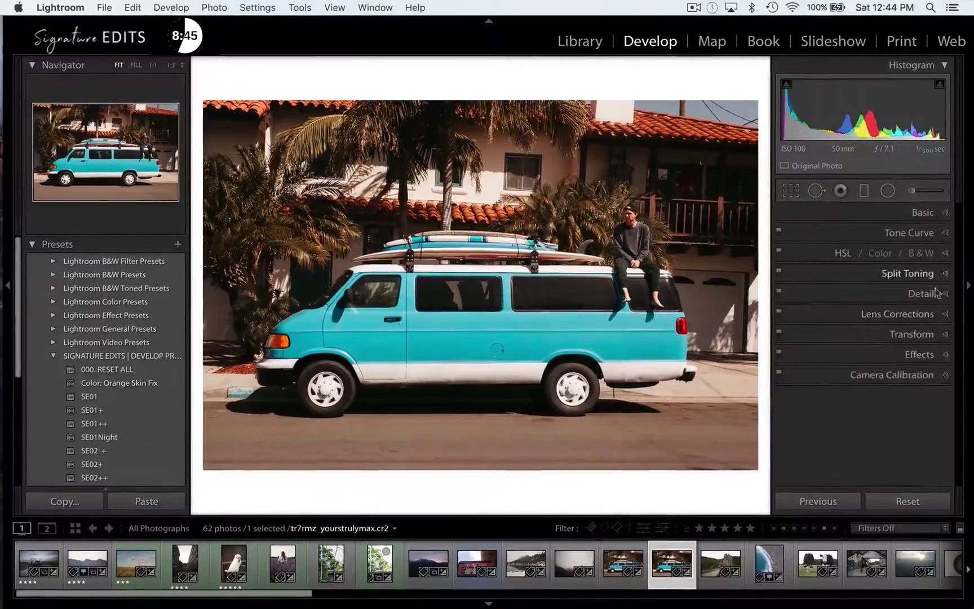
- In Transform, try and reset Vertical, leaving Horizontal +9 with Constrain Crop on
click(915, 353)
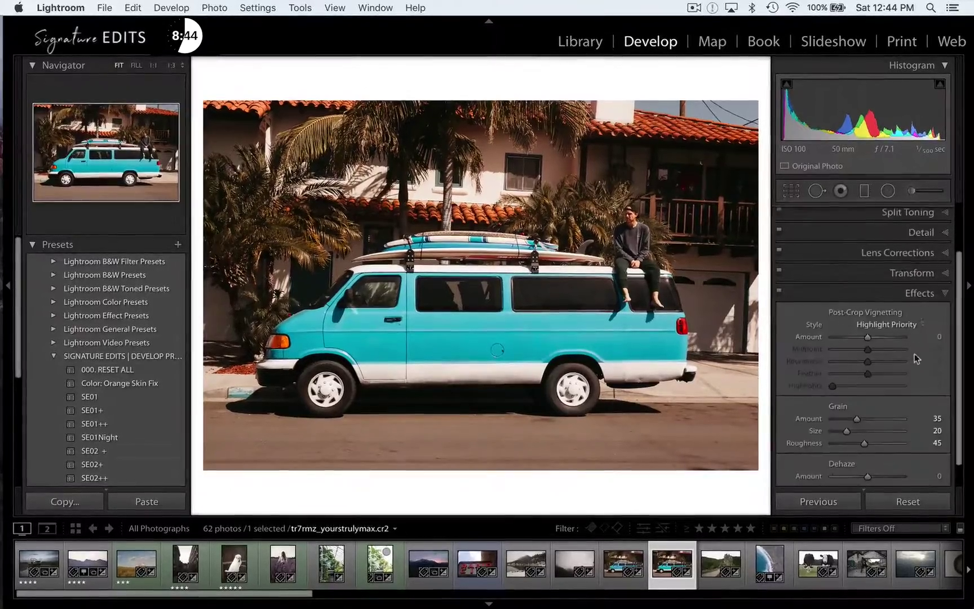
click(930, 293)
click(914, 324)
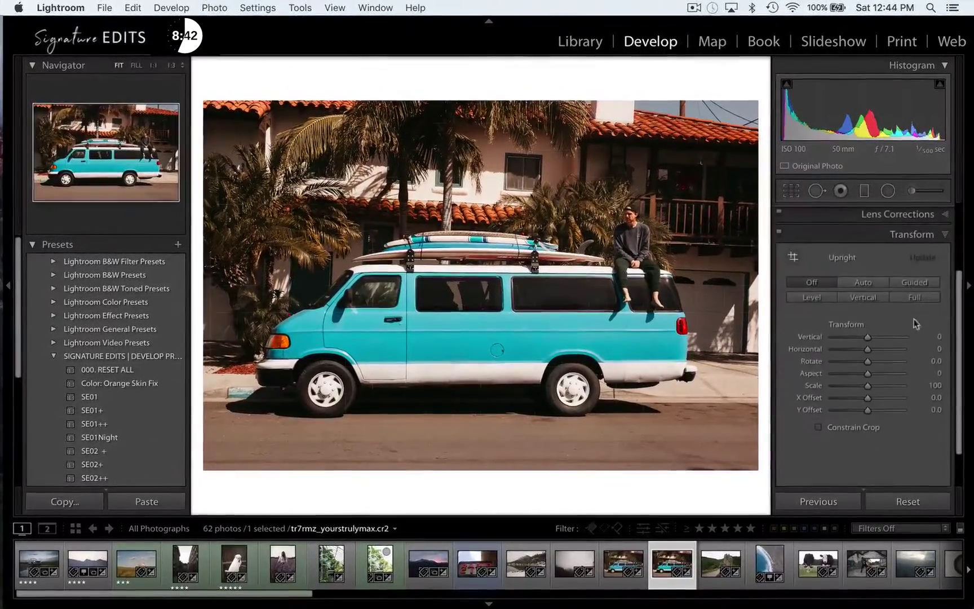
drag(852, 336, 873, 352)
double_click(862, 337)
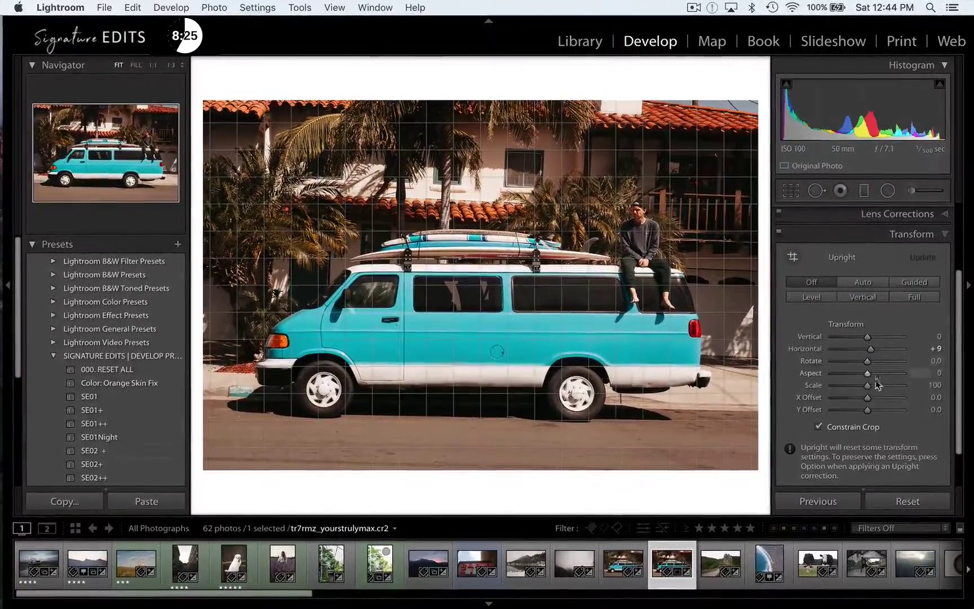
click(912, 234)
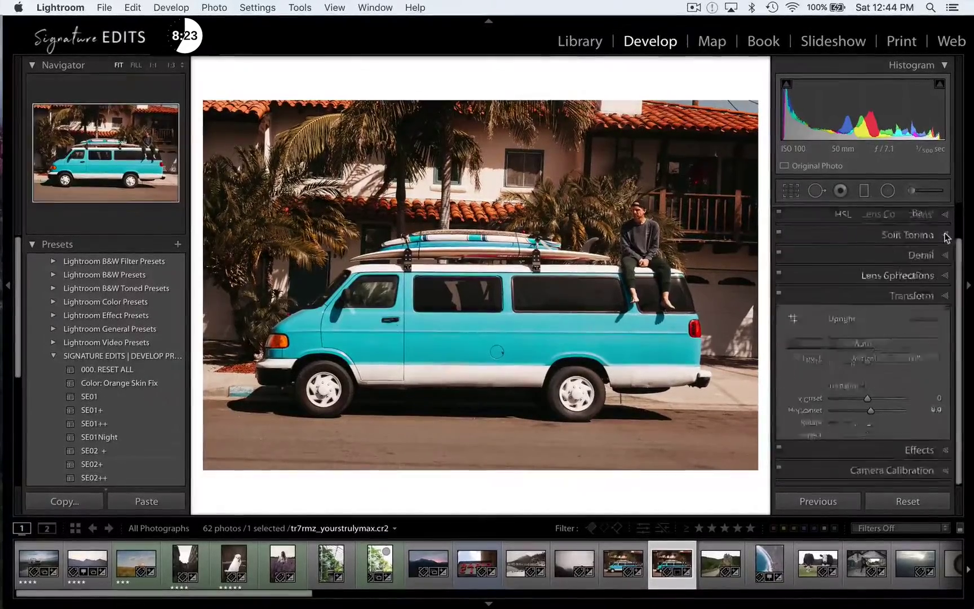
- Set Post-Crop Vignetting to -7 and Grain to Amount 45, Size 24, Roughness 100
click(925, 354)
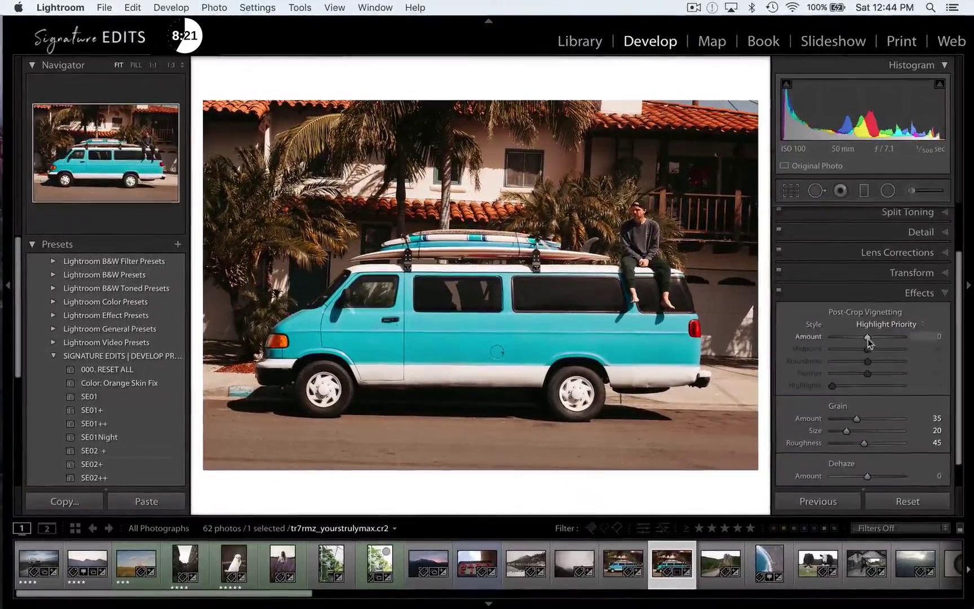
mouse_move(867, 337)
mouse_down()
mouse_move(893, 336)
mouse_move(865, 341)
mouse_up()
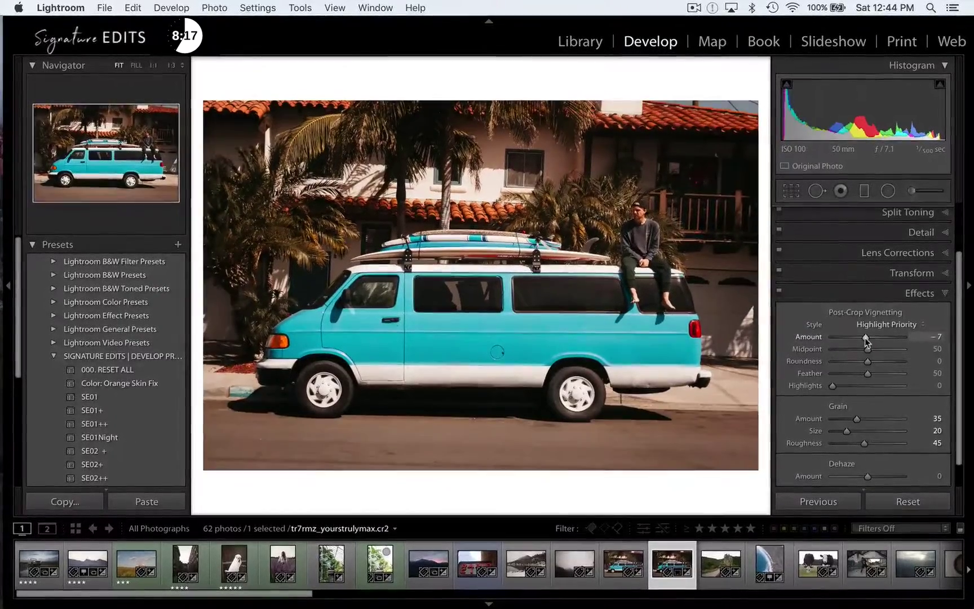
drag(857, 419, 903, 418)
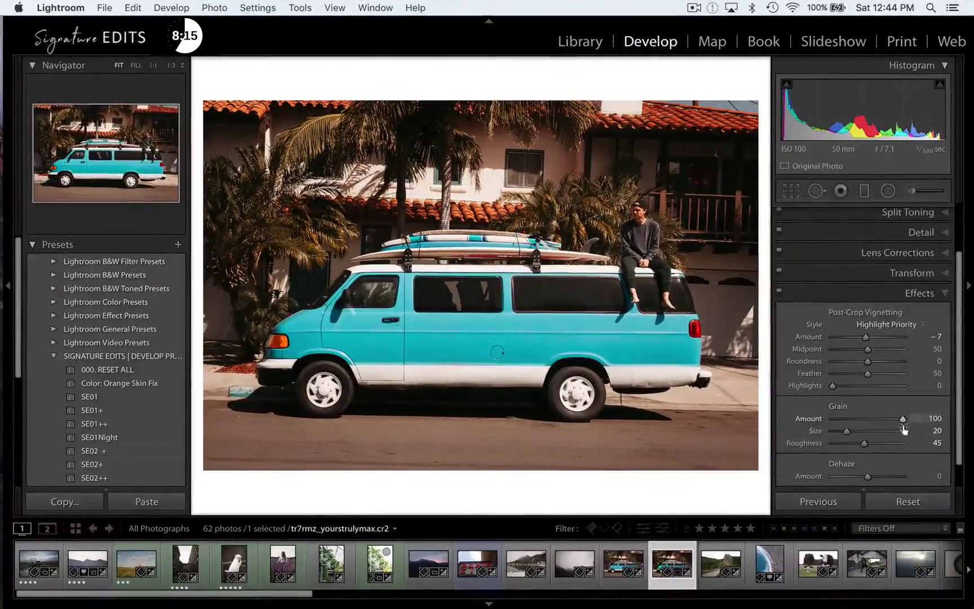
drag(847, 431, 964, 447)
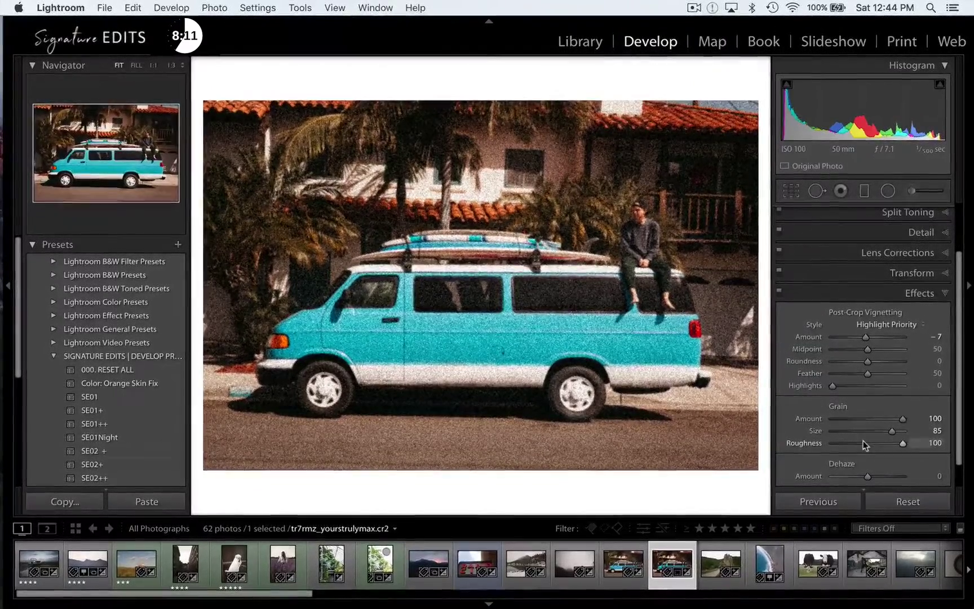
click(864, 418)
click(848, 431)
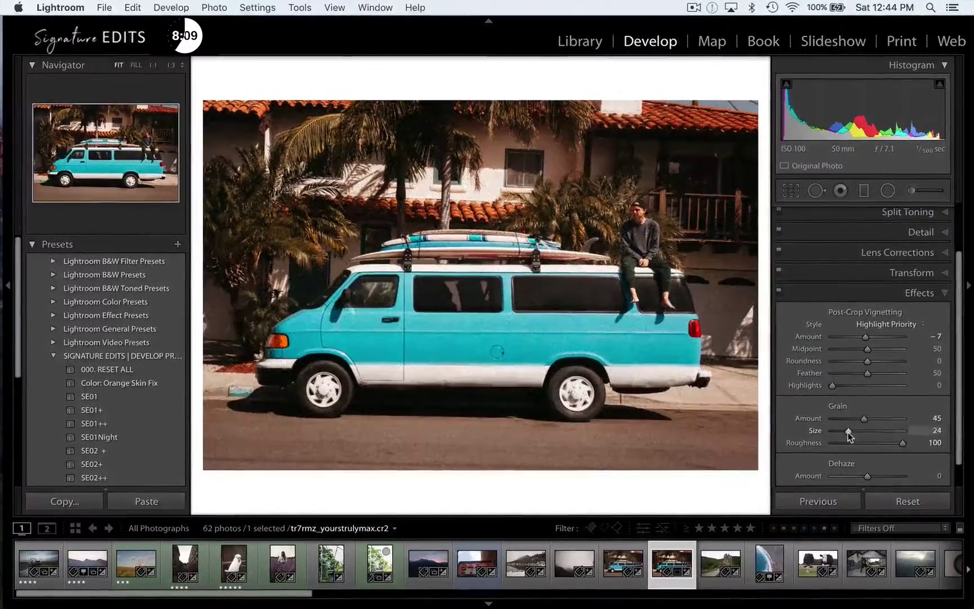
- Set the van photo's Camera Calibration profile to Camera Standard
click(933, 294)
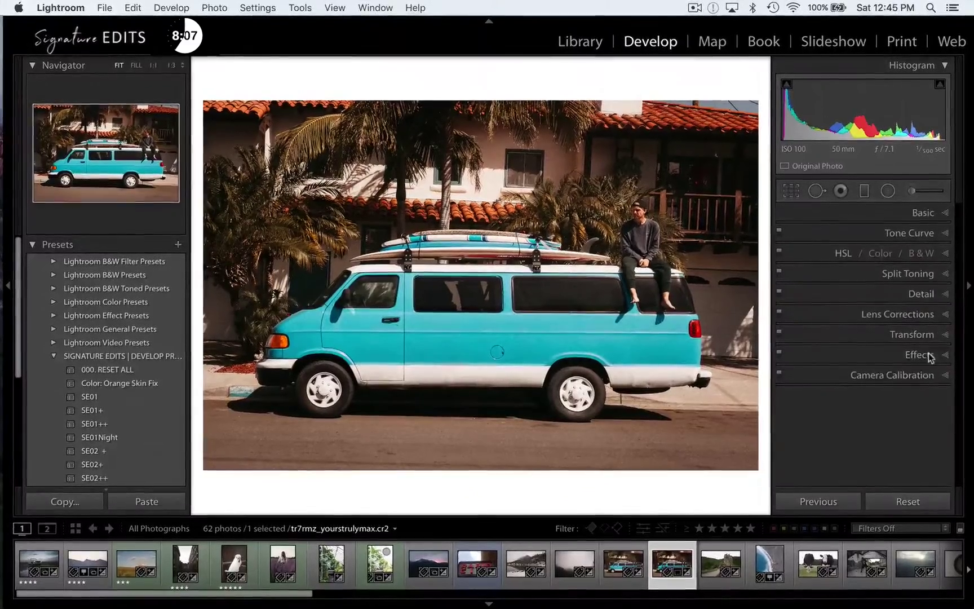
click(930, 375)
scroll(931, 376, down, 3)
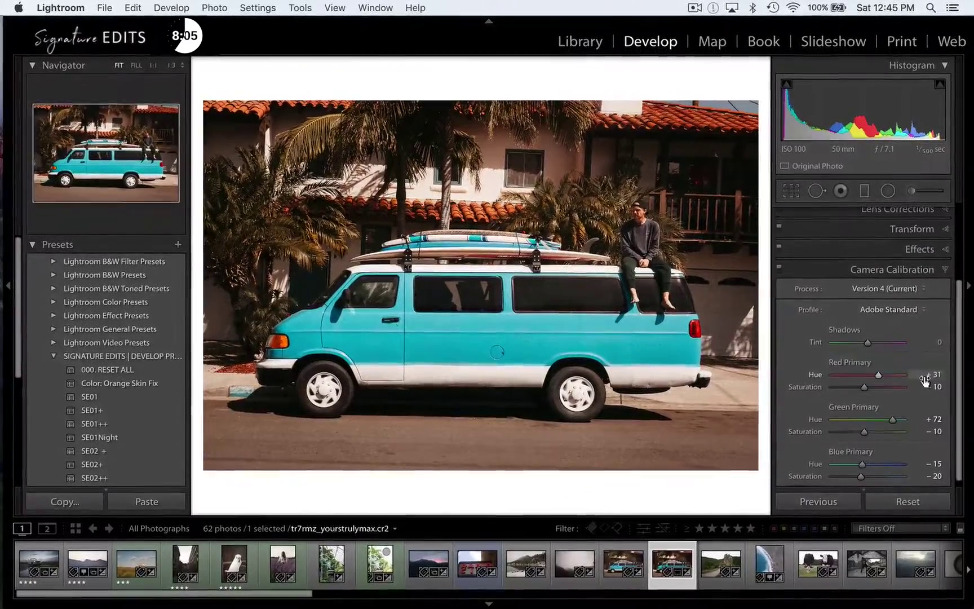
scroll(924, 380, down, 1)
drag(868, 337, 880, 338)
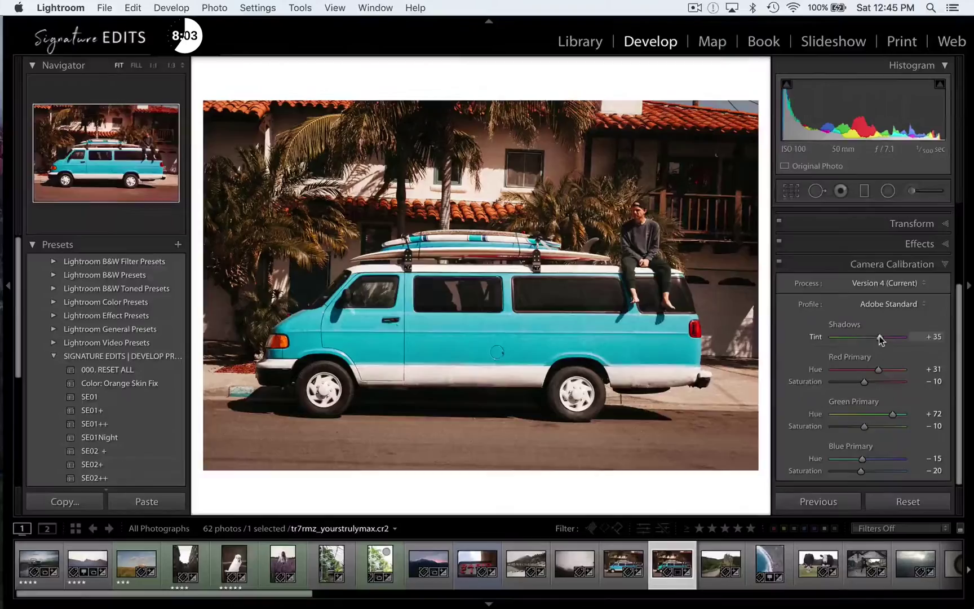
click(889, 304)
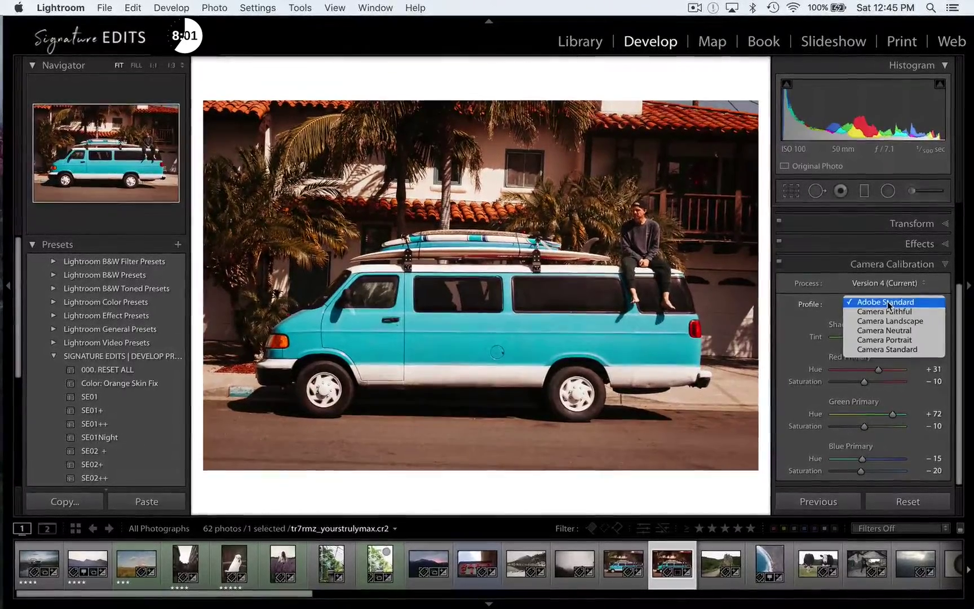
click(886, 349)
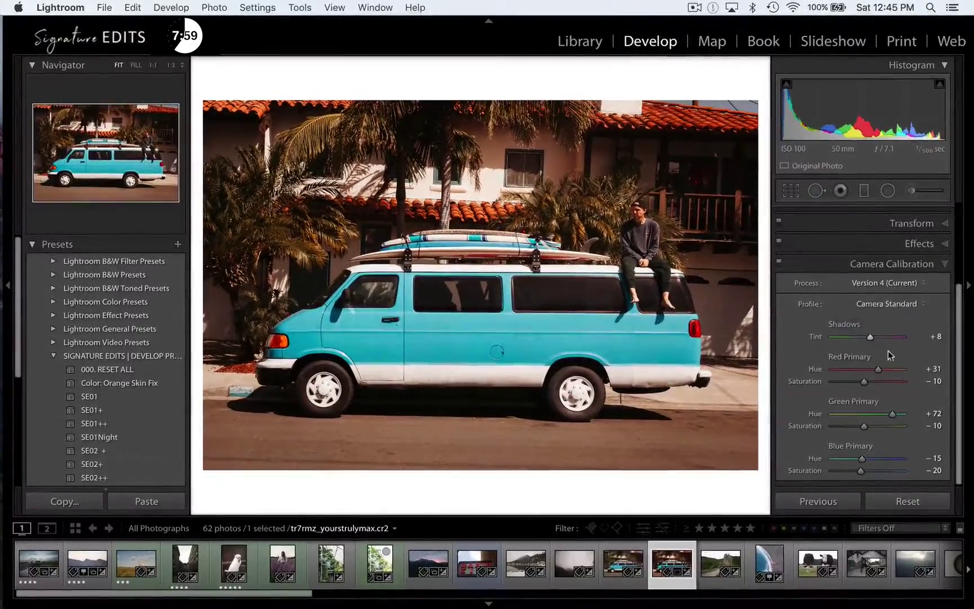
- Lower the green primary hue and shift the blue primary hue back toward cyan
scroll(907, 375, down, 1)
scroll(896, 376, up, 1)
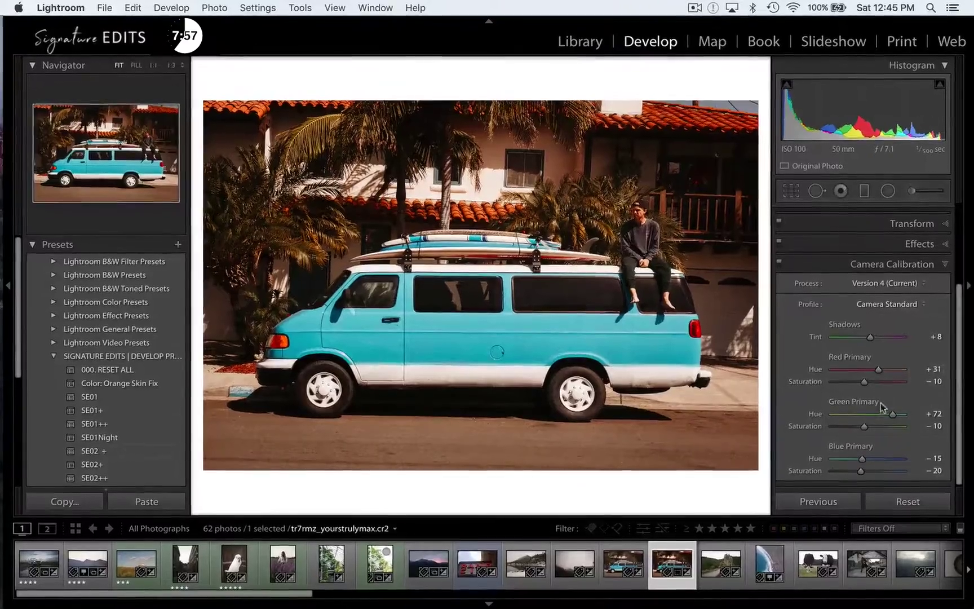
drag(892, 414, 867, 416)
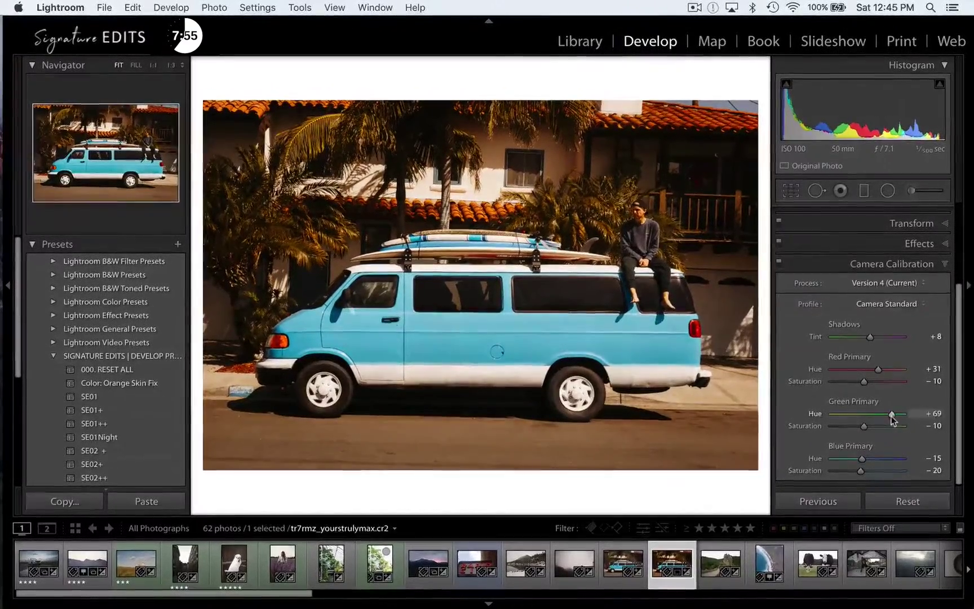
click(886, 458)
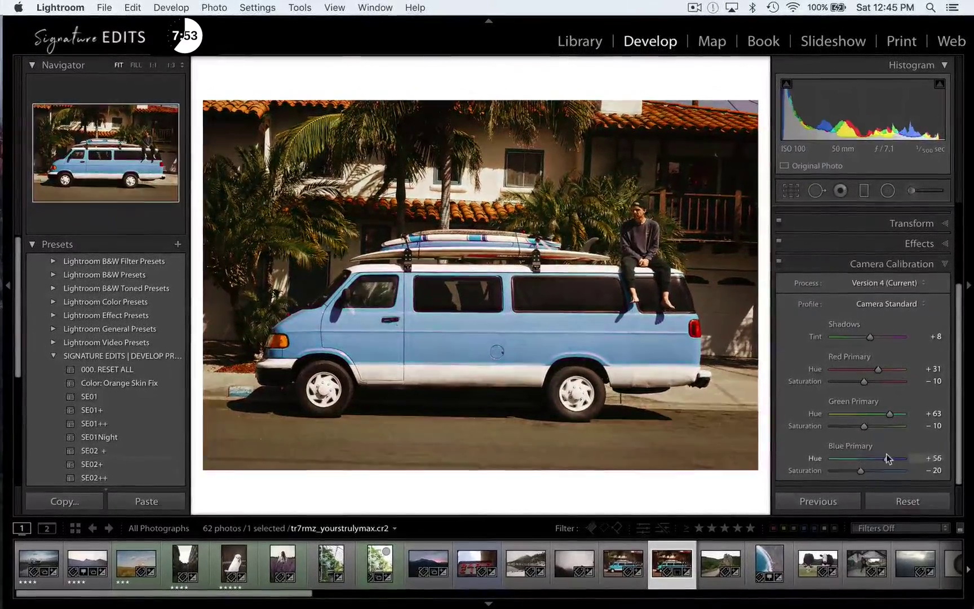
mouse_move(886, 458)
mouse_down()
mouse_move(854, 460)
mouse_move(873, 459)
mouse_up()
scroll(901, 459, down, 1)
scroll(902, 459, up, 1)
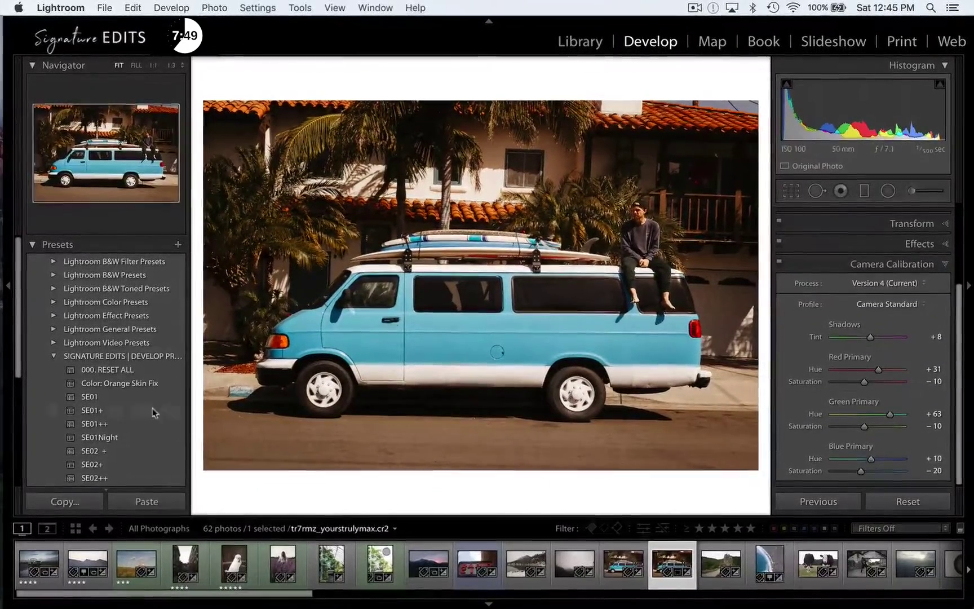
- Compare presets SE01, SE02+ and SE03, keep SE01, and move to the castle photo
click(106, 396)
scroll(106, 396, down, 3)
click(104, 385)
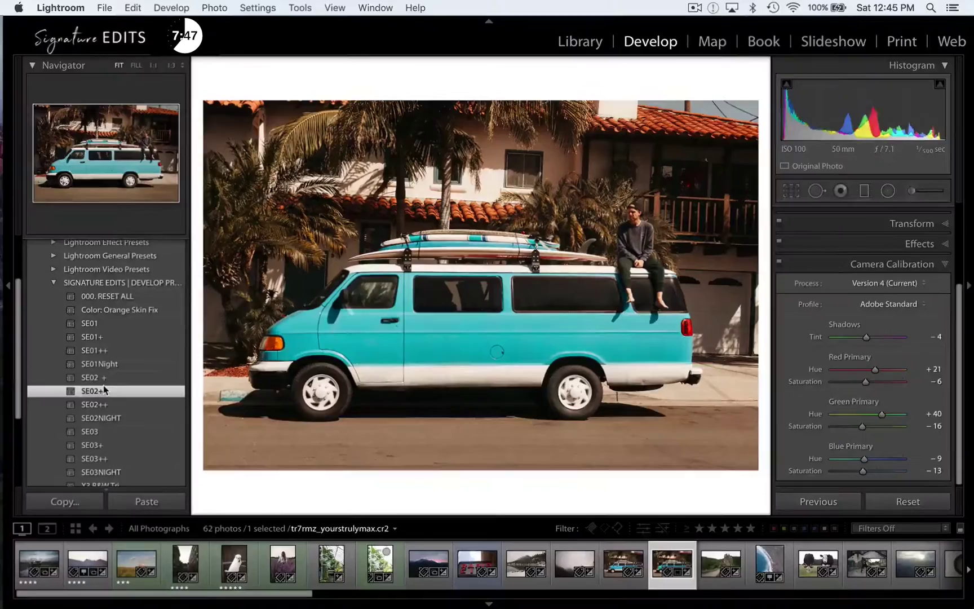
scroll(104, 385, down, 2)
click(104, 385)
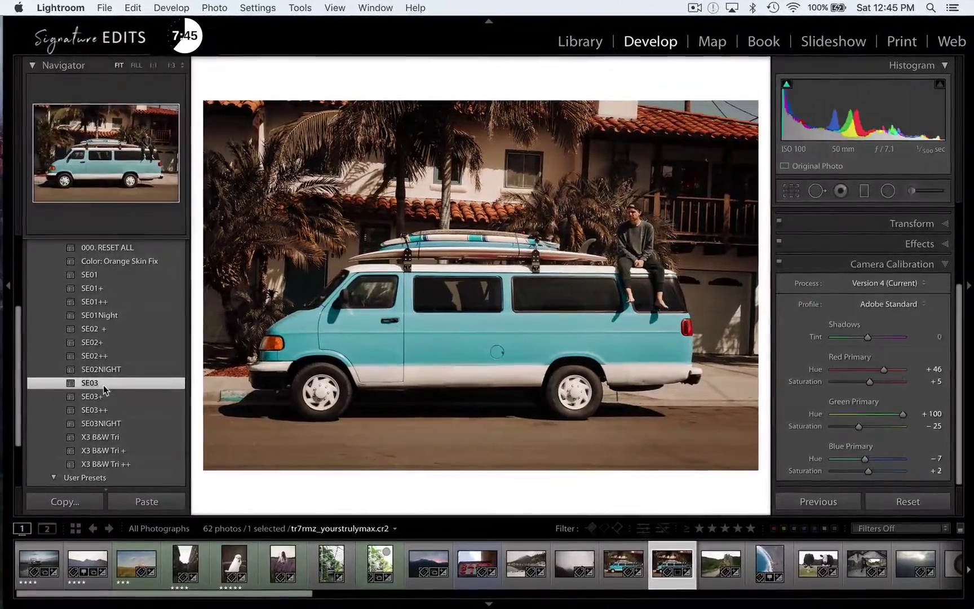
scroll(104, 385, up, 2)
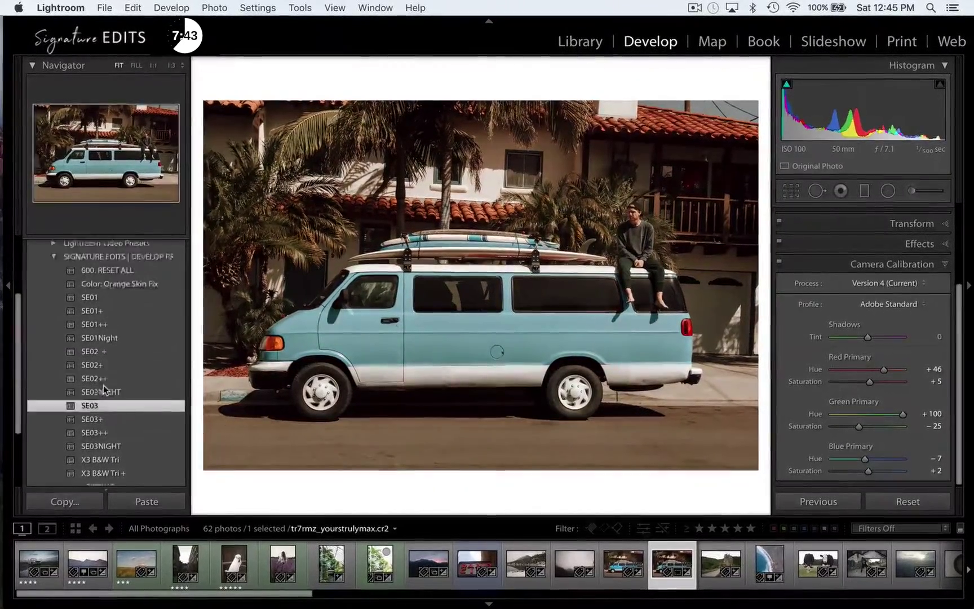
click(89, 319)
key(Right)
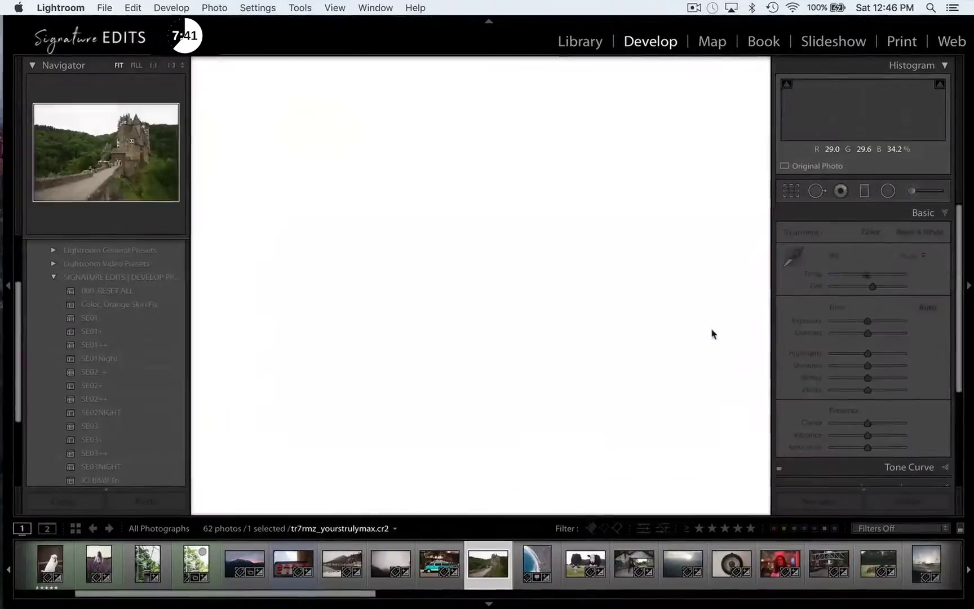
- Apply SE01 to the castle photo and give a virtual copy SE02+, then show both in the Library grid
click(89, 318)
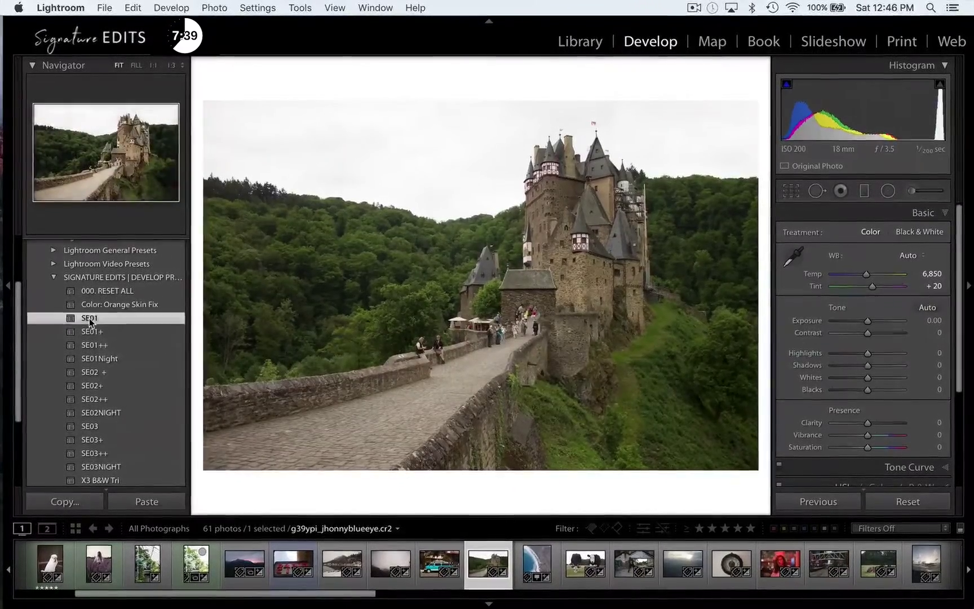
key(super+apostrophe)
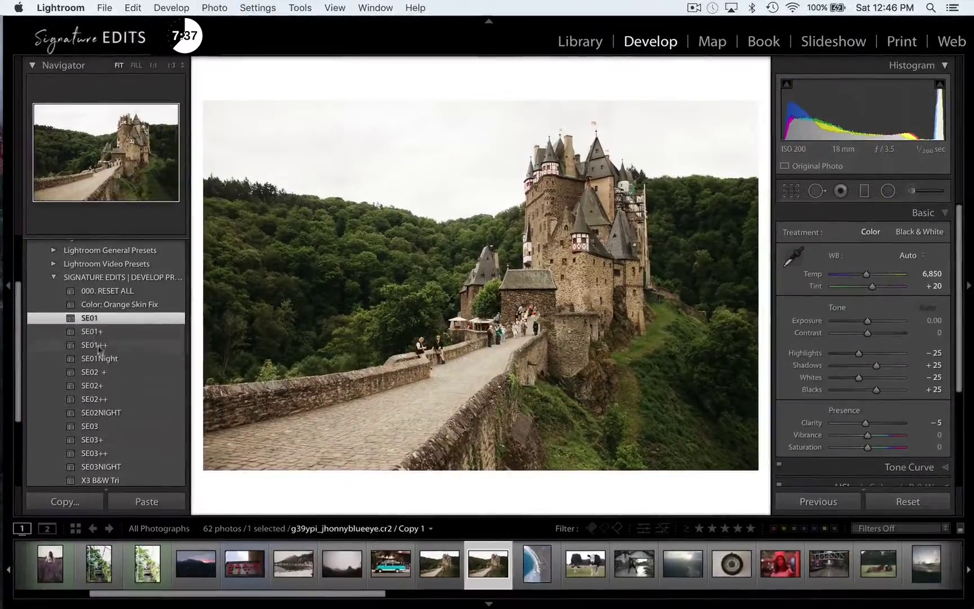
click(106, 372)
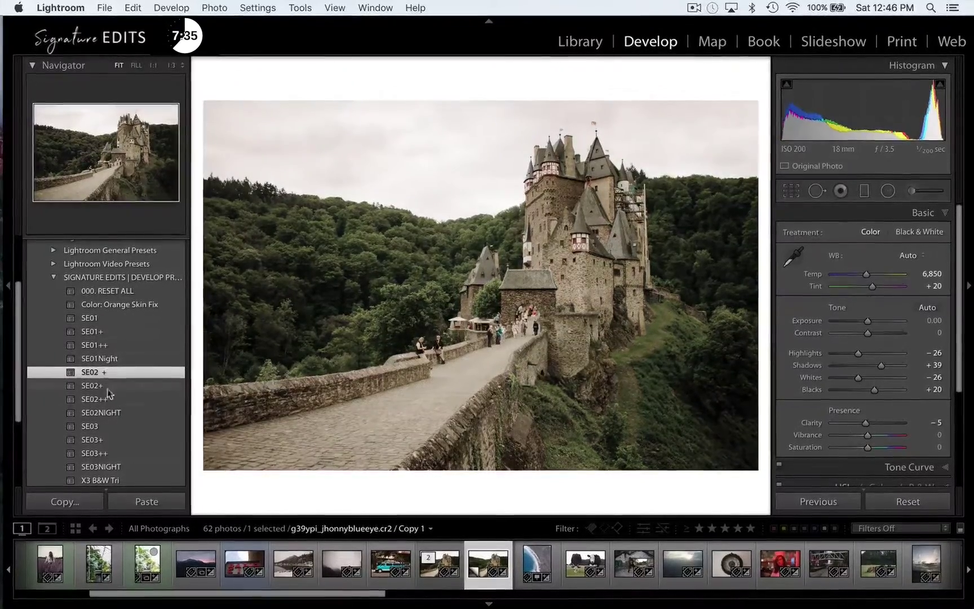
click(107, 397)
click(103, 388)
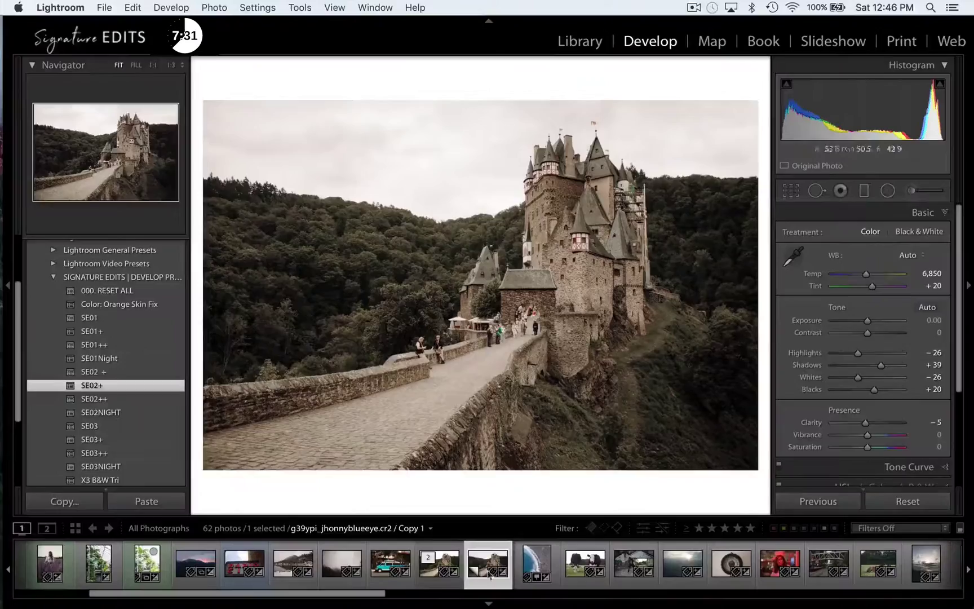
key(super+apostrophe)
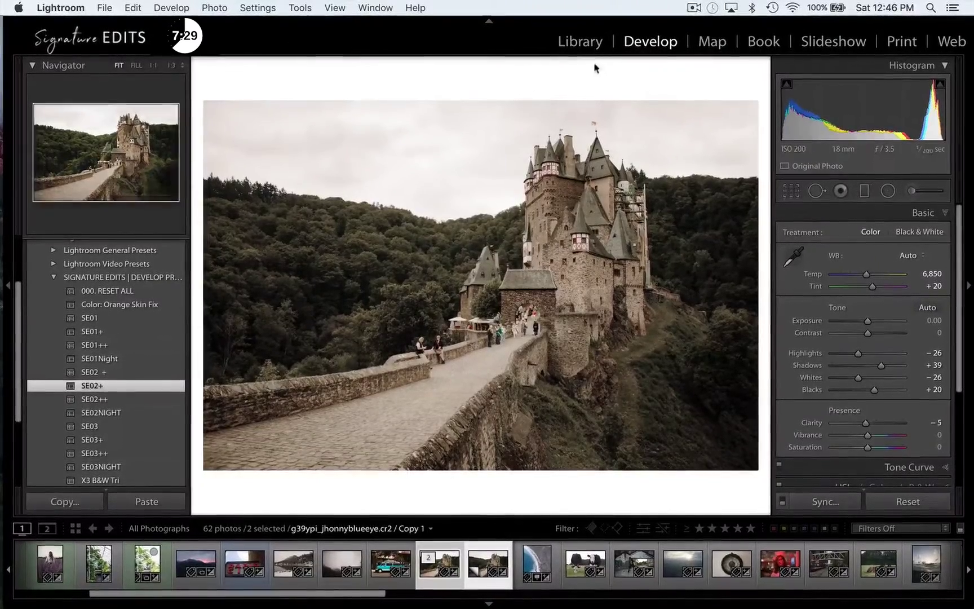
click(584, 42)
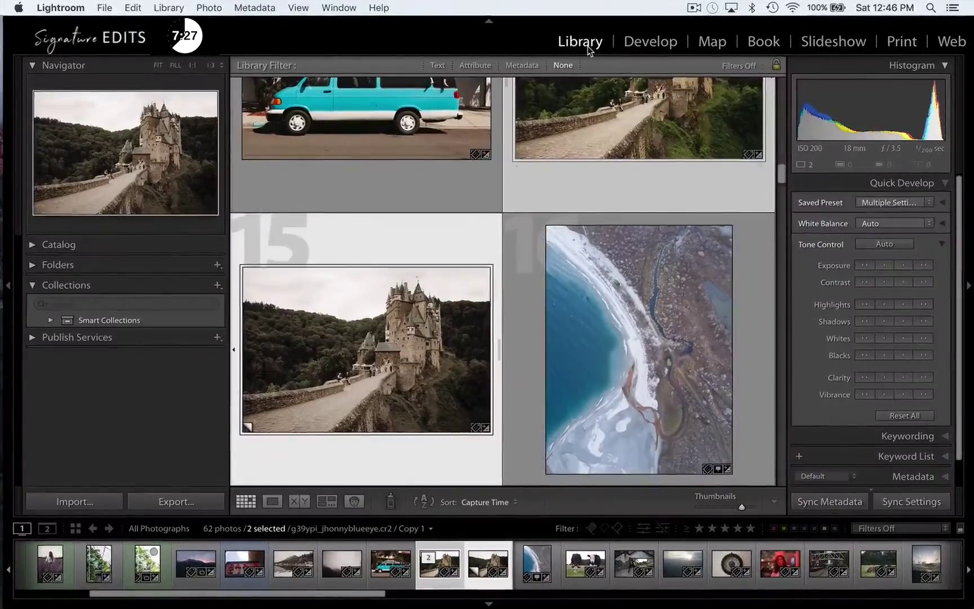
- Raise the castle copy's saturation to +64 in Develop and compare it with the original
click(296, 504)
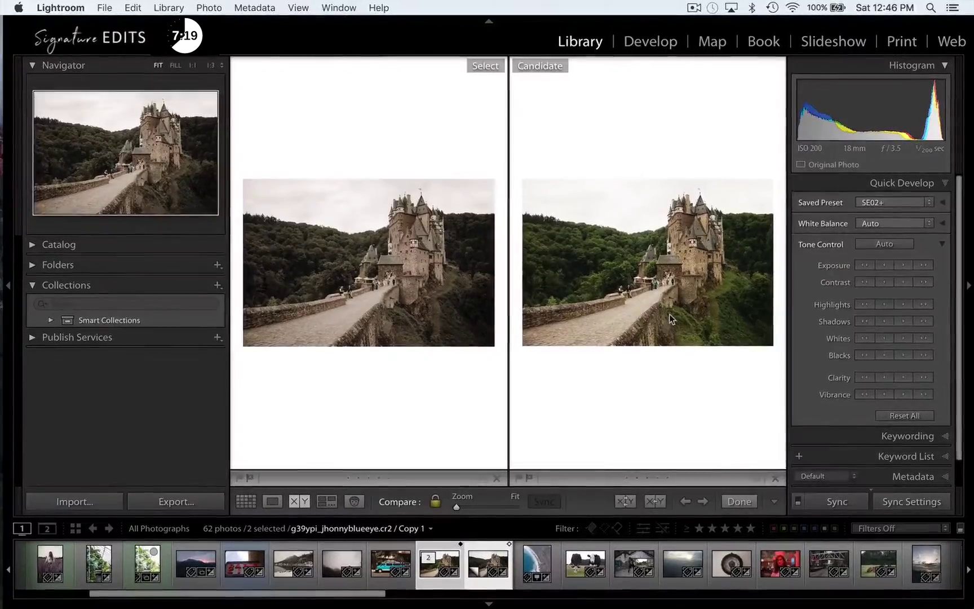
click(273, 501)
key(d)
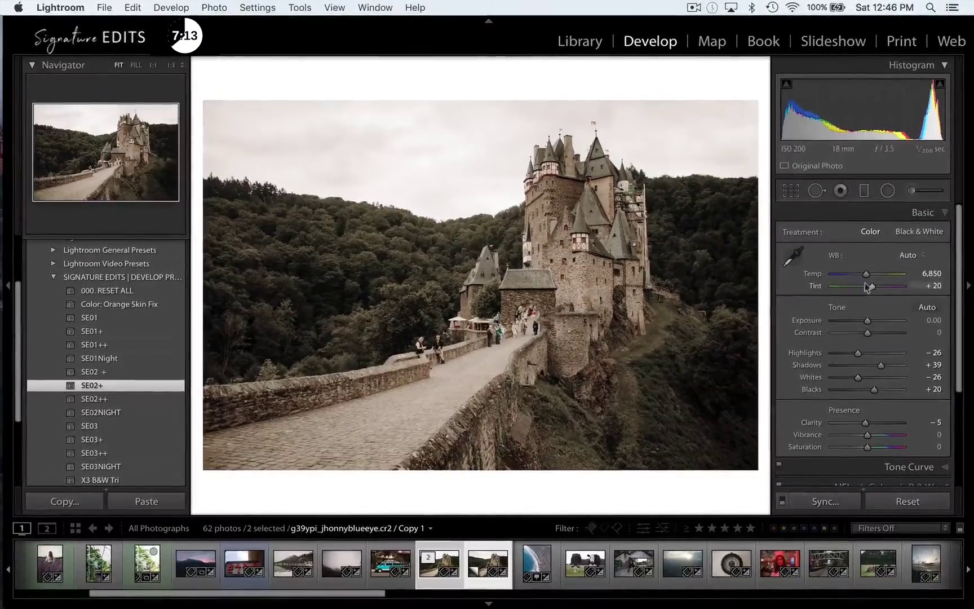
drag(869, 446, 889, 447)
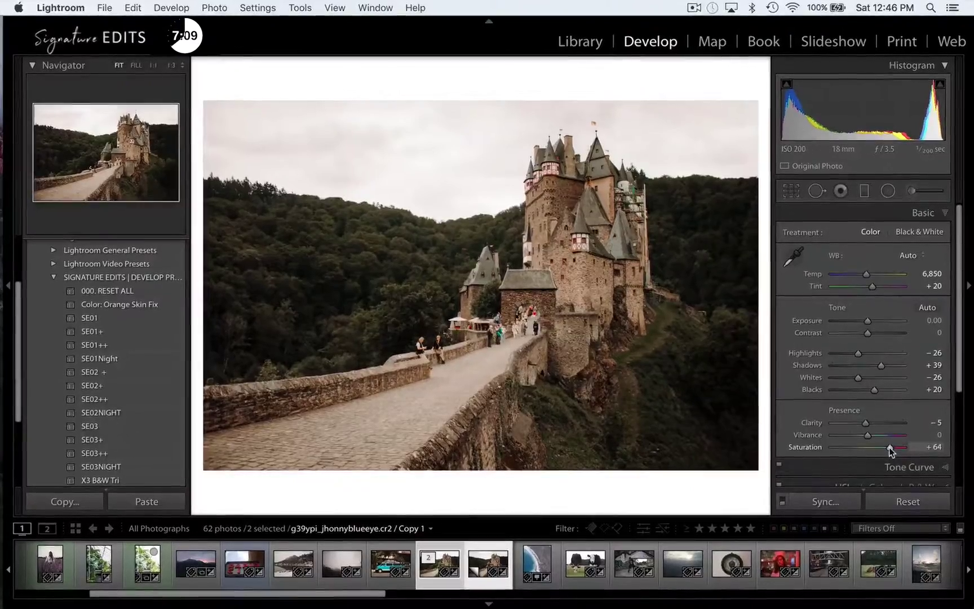
key(Left)
key(Right)
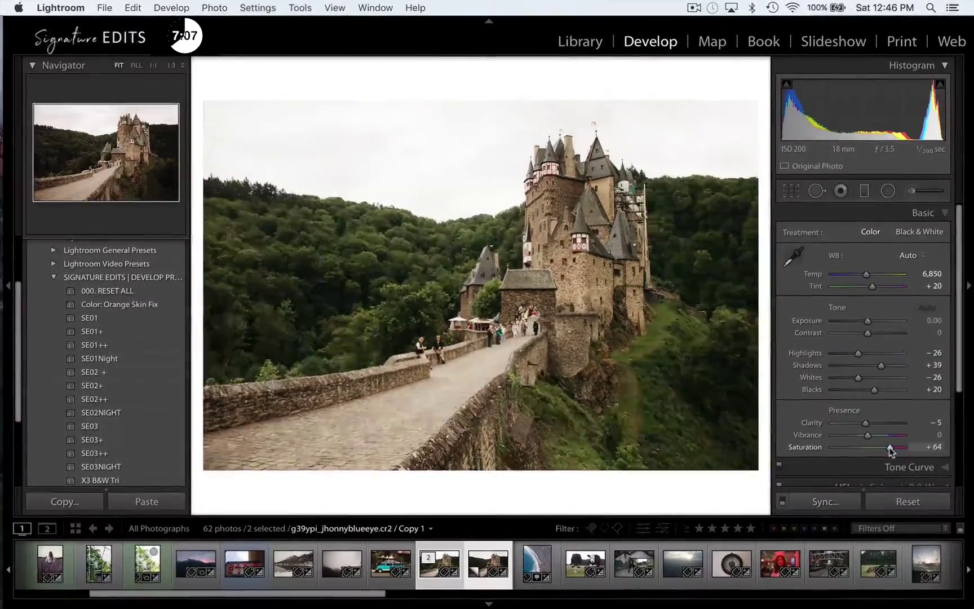
- Copy all of the copy's develop settings and paste them onto the original castle photo
key(super+shift+c)
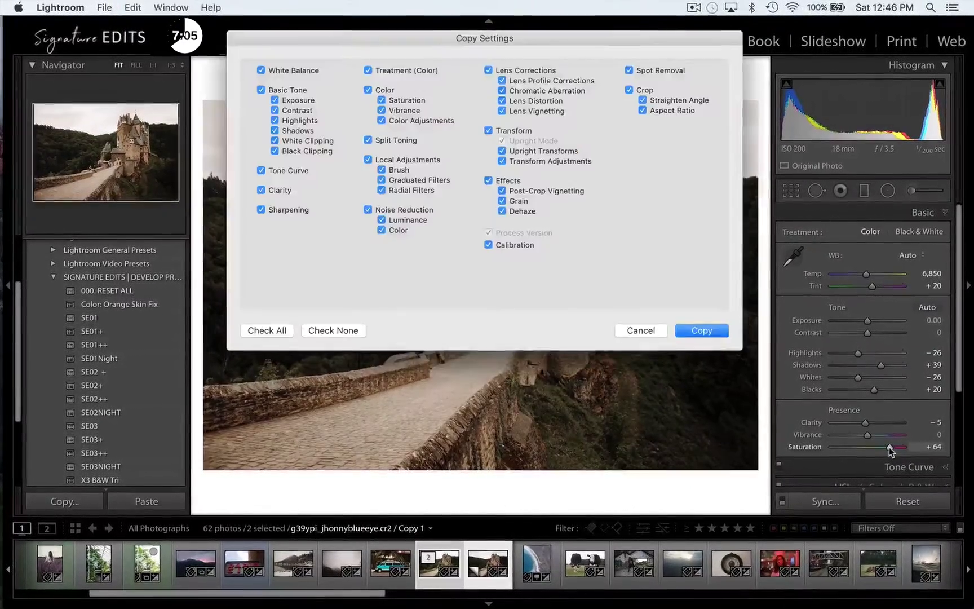
key(Return)
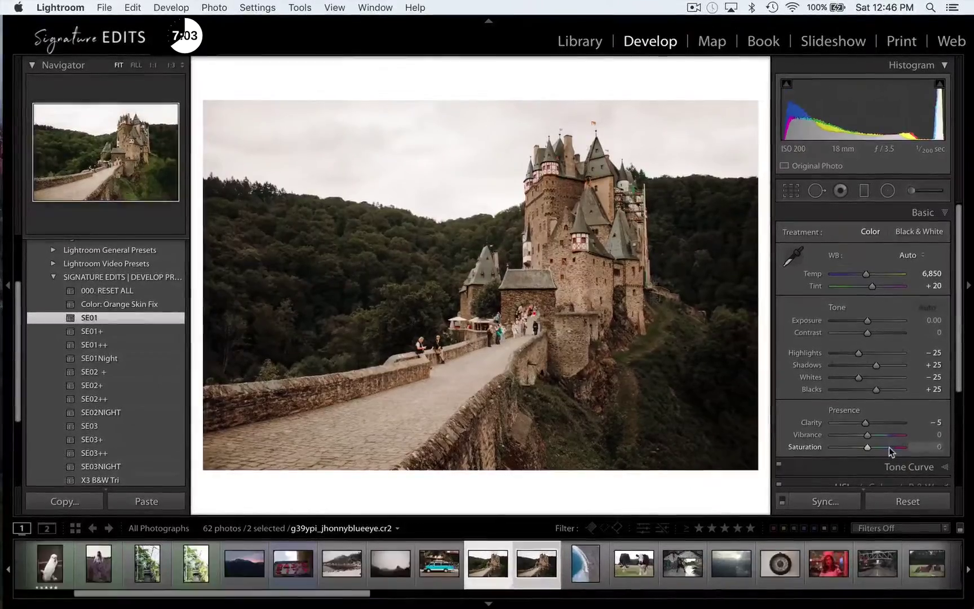
key(super+shift+v)
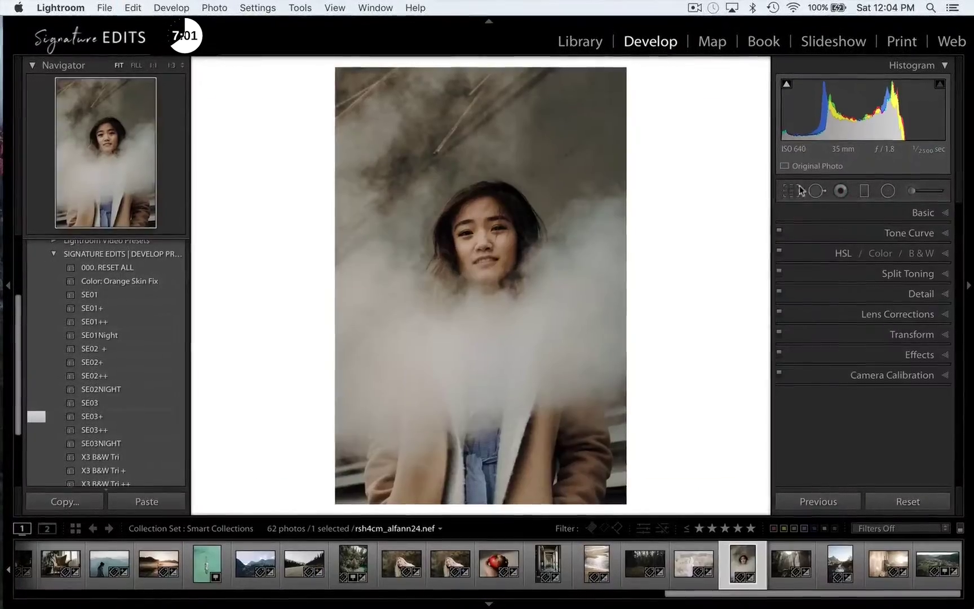
- Crop the smoke portrait in slightly from the top-left corner
click(791, 192)
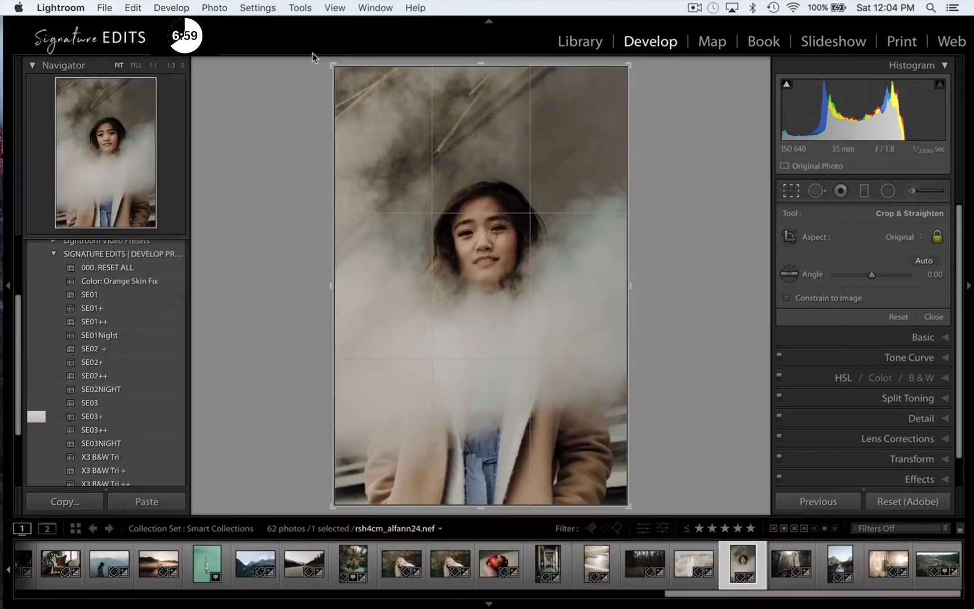
drag(331, 65, 338, 75)
key(Return)
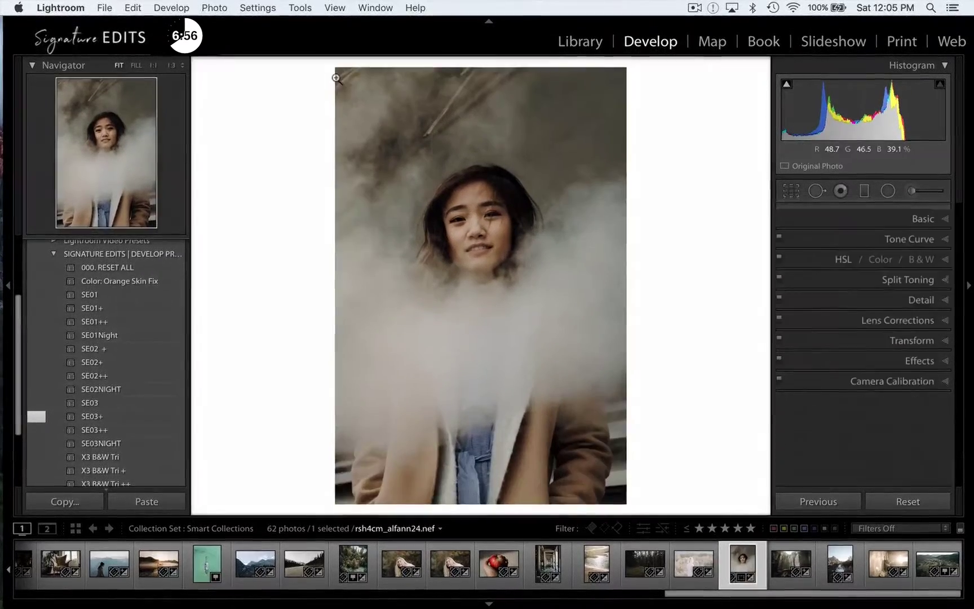
- Heal blemishes between the eyebrows and on the chin with a size 15 spot brush at 1:1
click(816, 192)
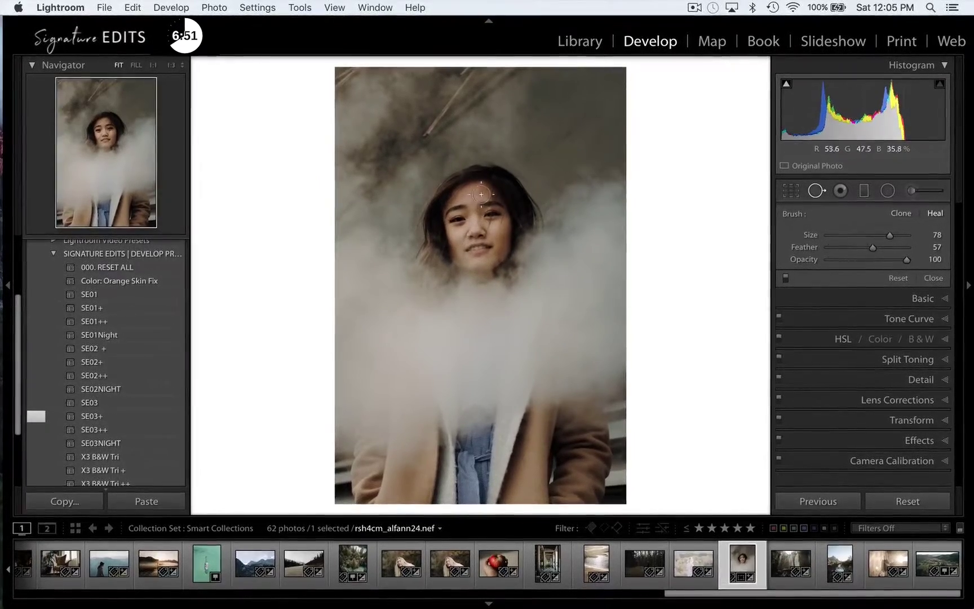
drag(890, 235, 841, 235)
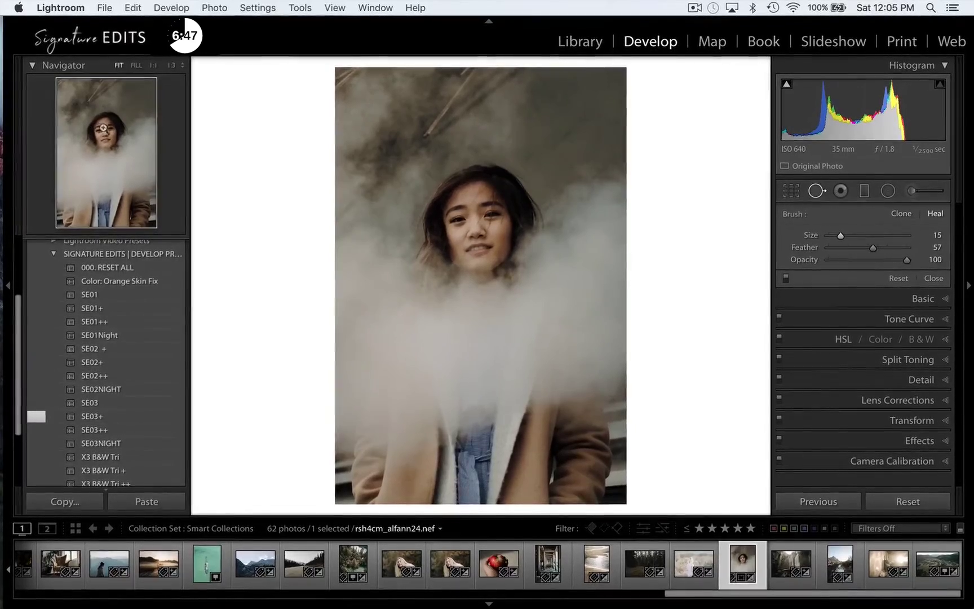
key(z)
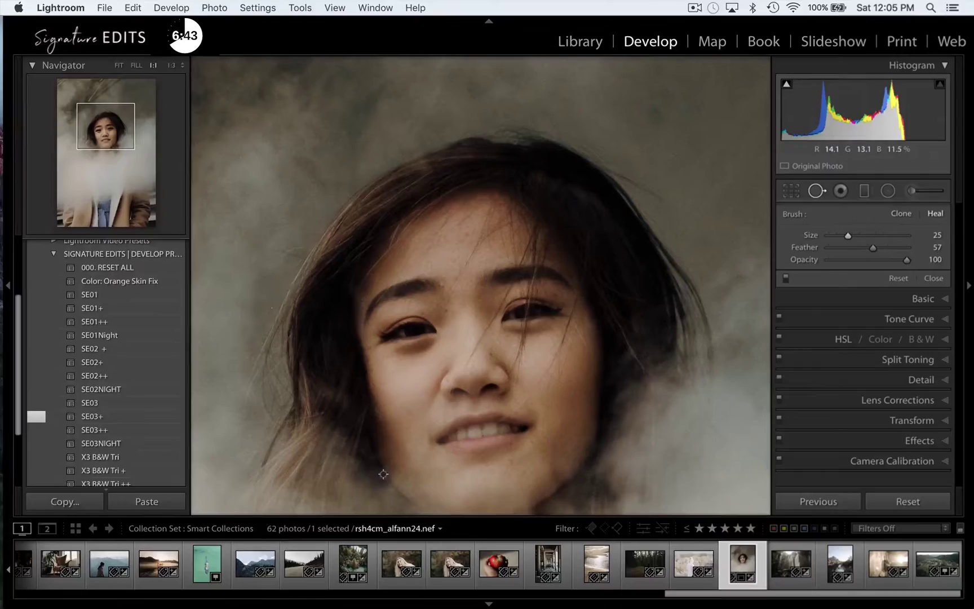
click(443, 285)
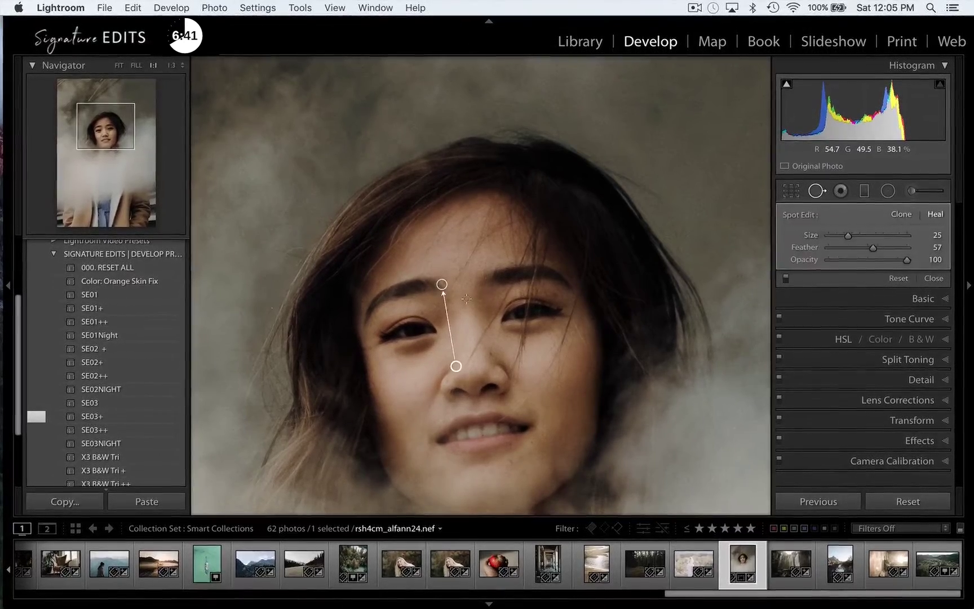
click(509, 463)
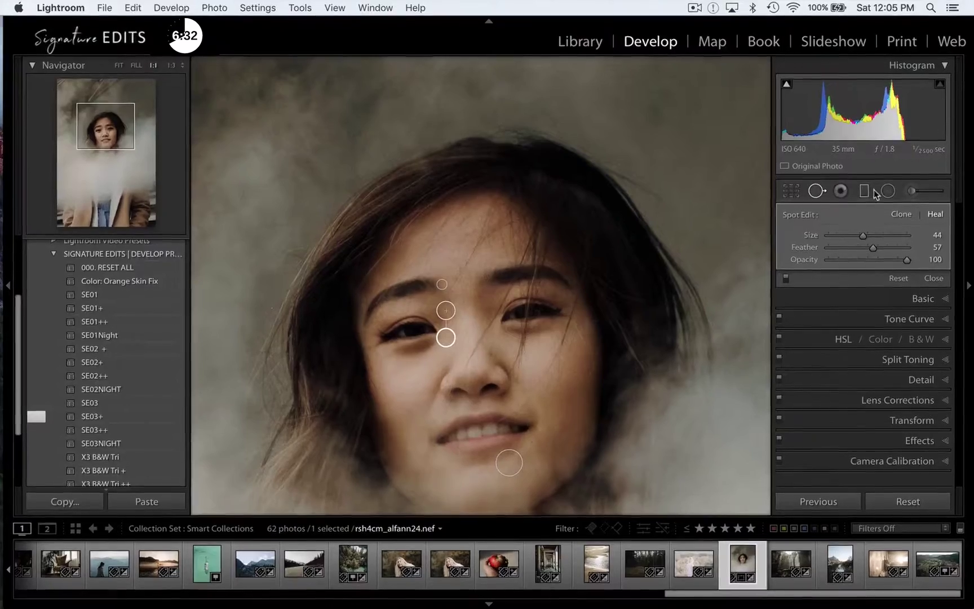
click(841, 191)
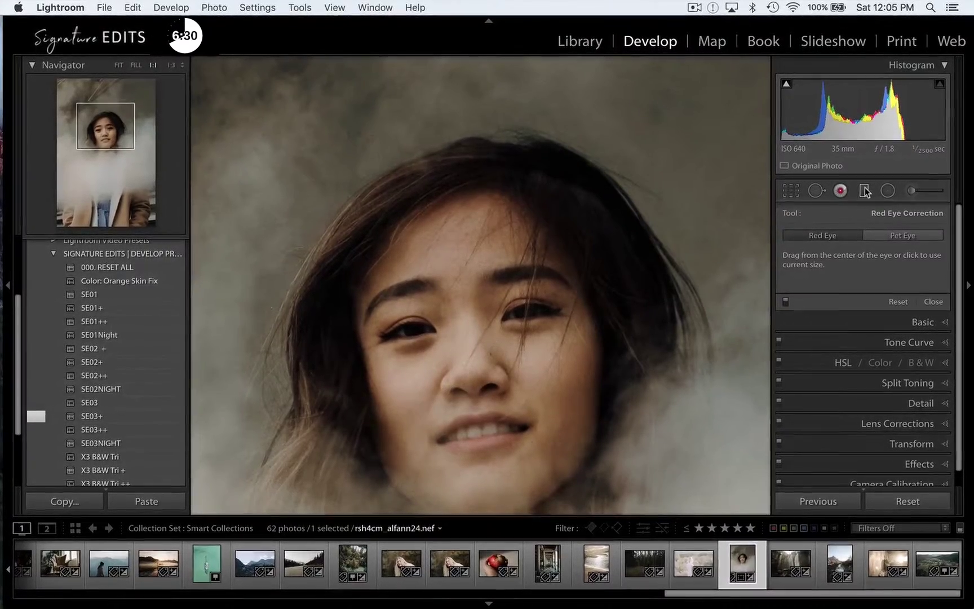
- Lay a graduated filter across the portrait's left side with darker exposure and check its mask overlay
click(865, 191)
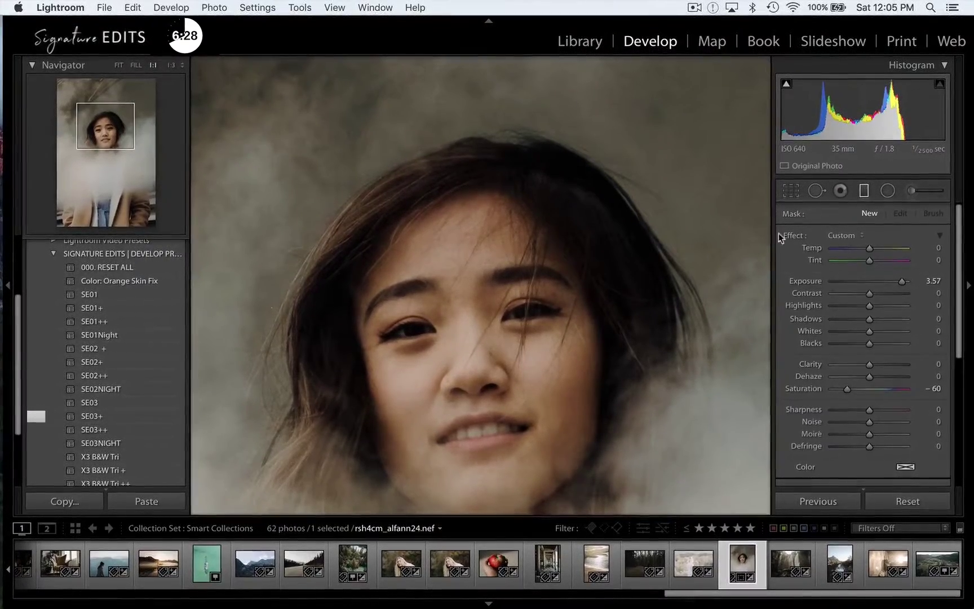
click(119, 66)
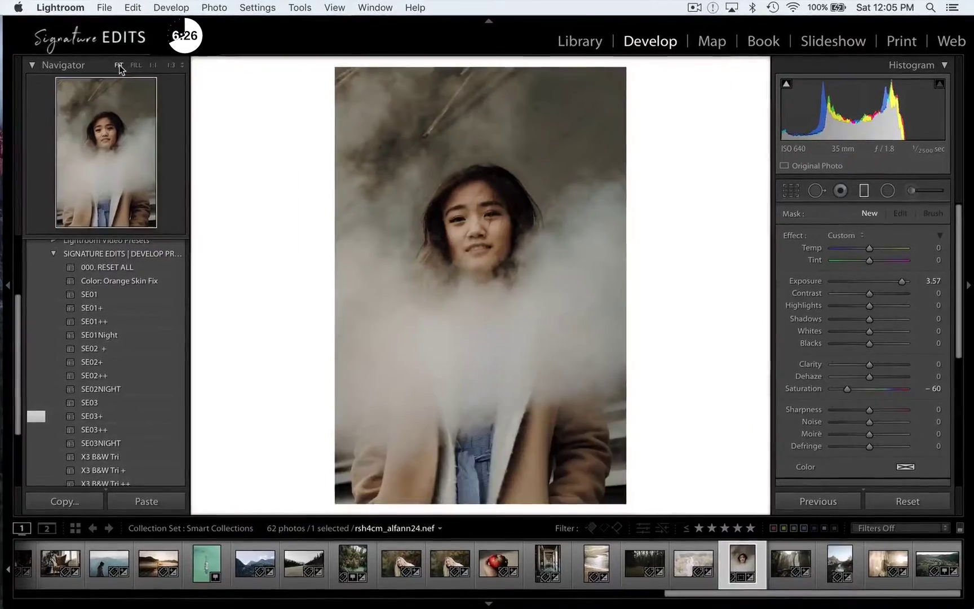
drag(314, 272, 525, 300)
drag(901, 282, 862, 279)
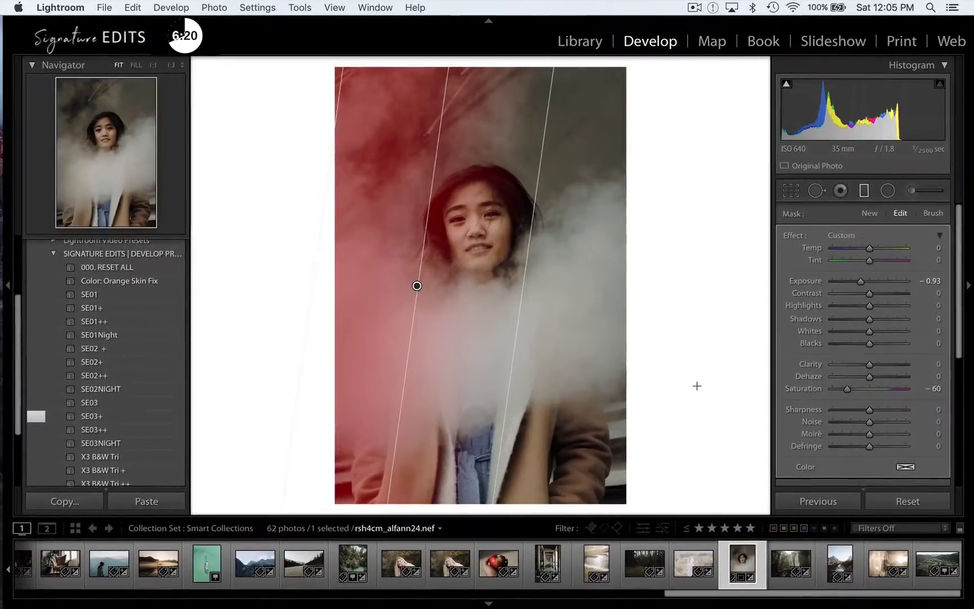
key(o)
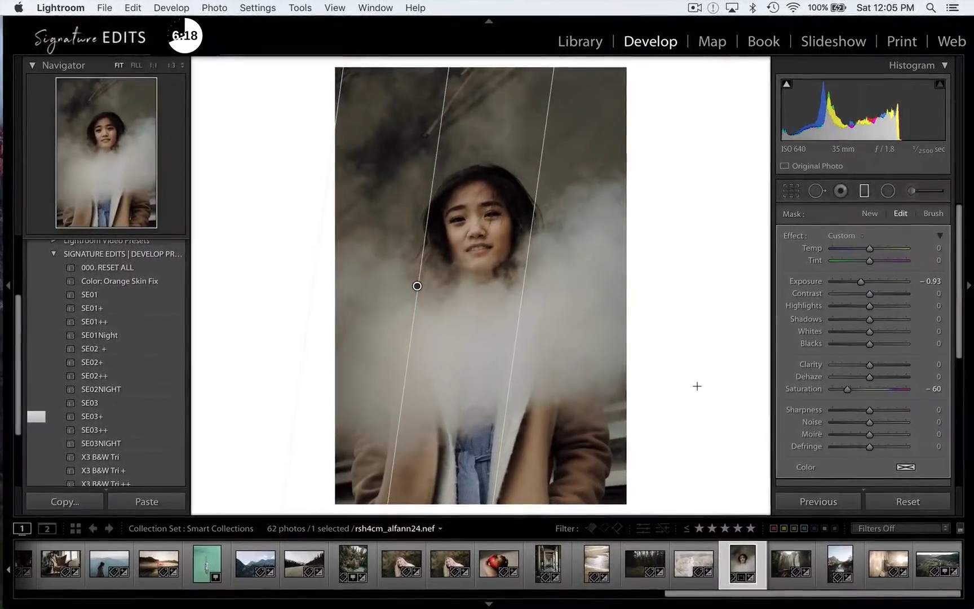
key(o)
key(o)
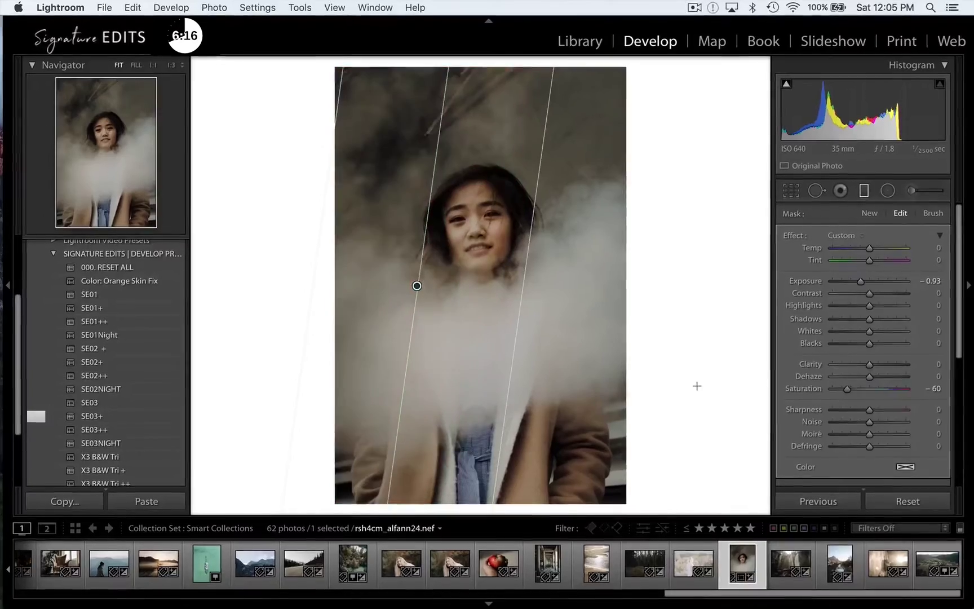
- Tweak the gradient to Contrast 40, Clarity -100 and Temp 31, then delete the filter
click(883, 293)
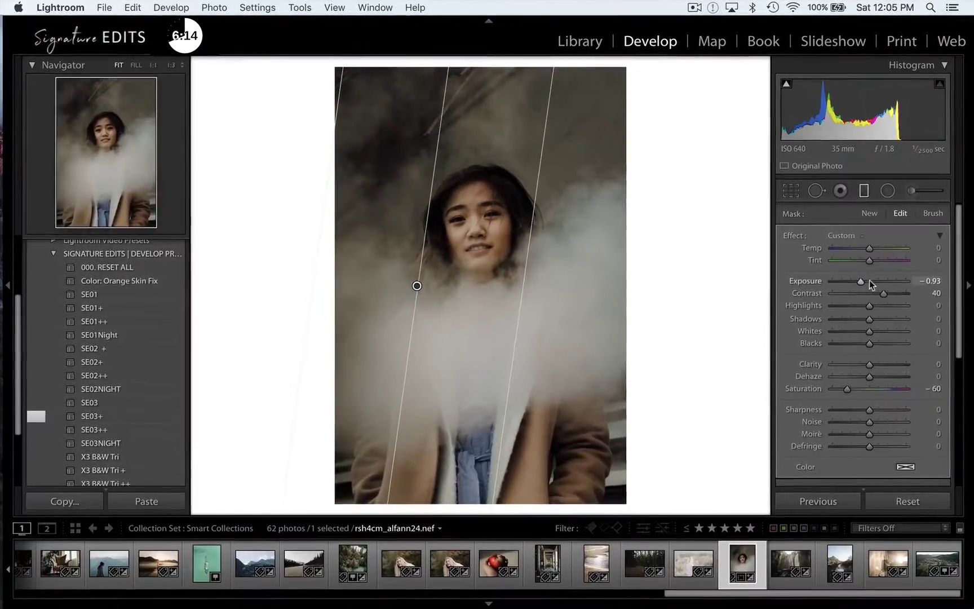
click(875, 282)
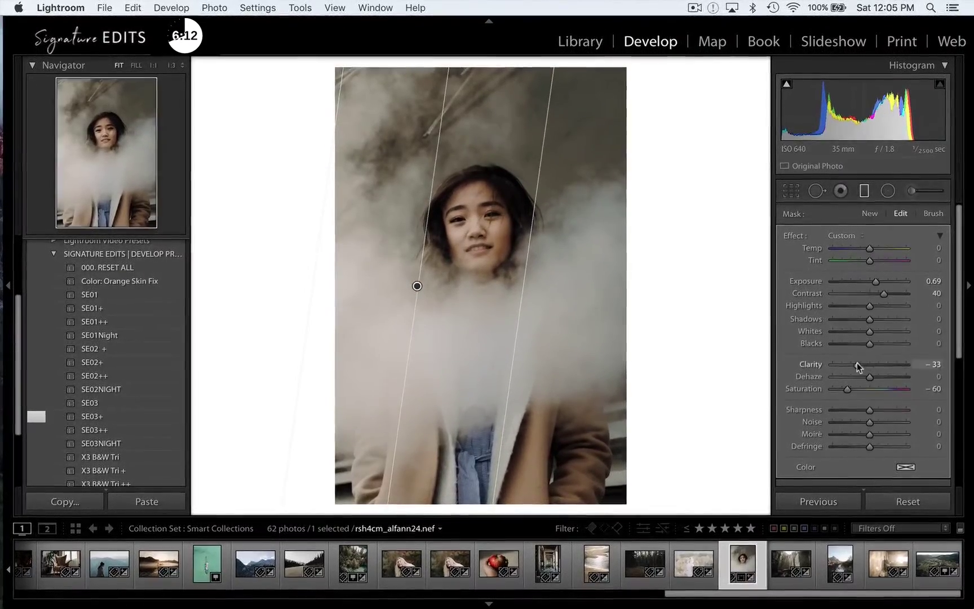
drag(857, 363, 832, 339)
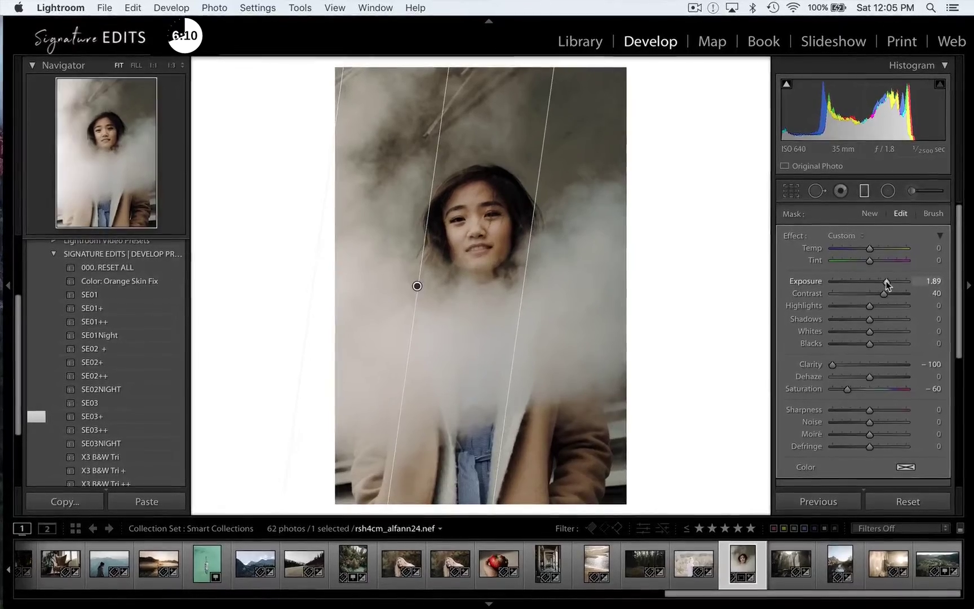
drag(887, 284, 883, 282)
click(880, 248)
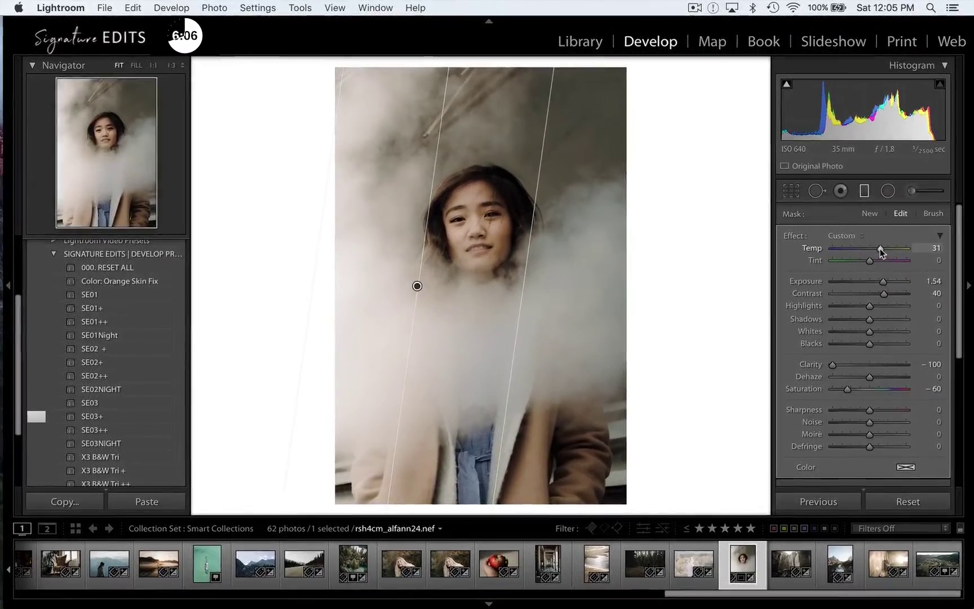
key(Delete)
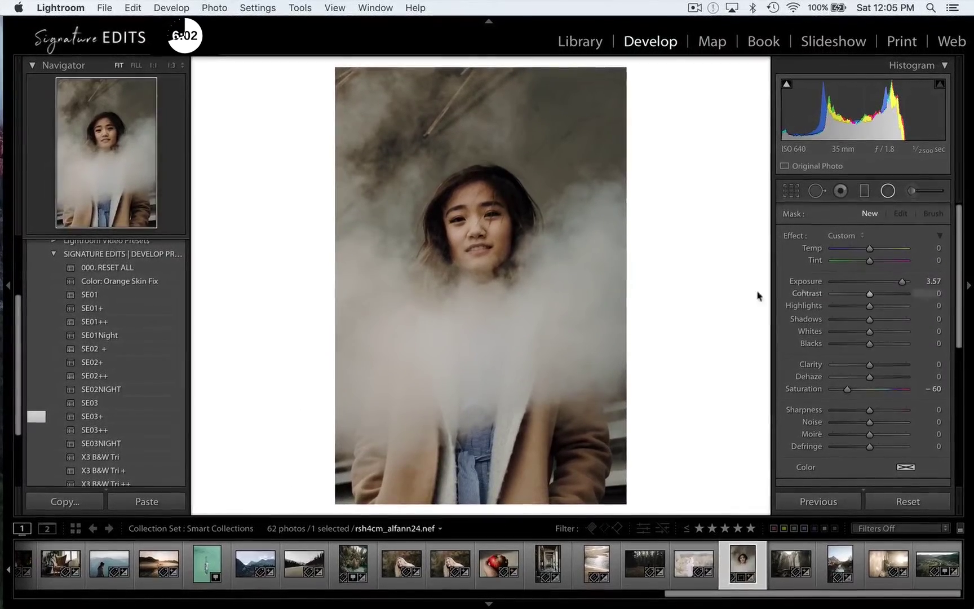
- Place a radial filter around the woman with Exposure -0.56, Saturation reset to 0 and higher contrast
drag(902, 281, 863, 281)
double_click(849, 390)
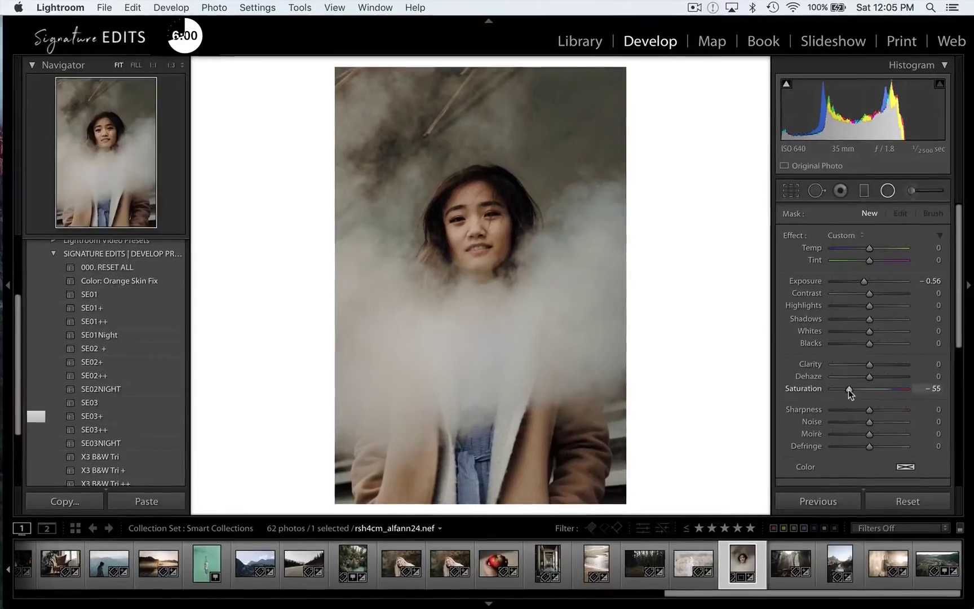
drag(474, 343, 545, 451)
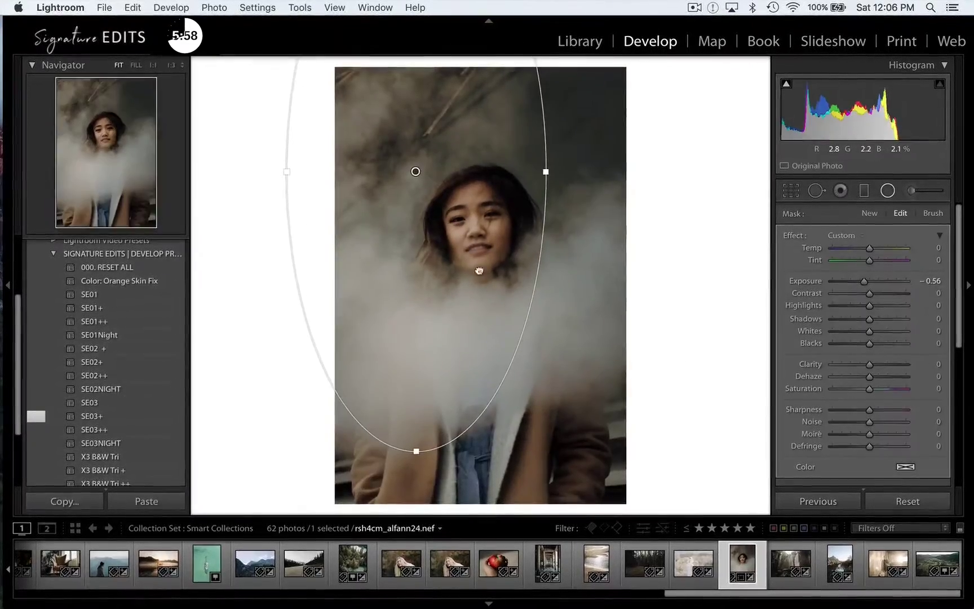
mouse_move(478, 272)
mouse_down()
mouse_move(513, 341)
mouse_move(505, 310)
mouse_up()
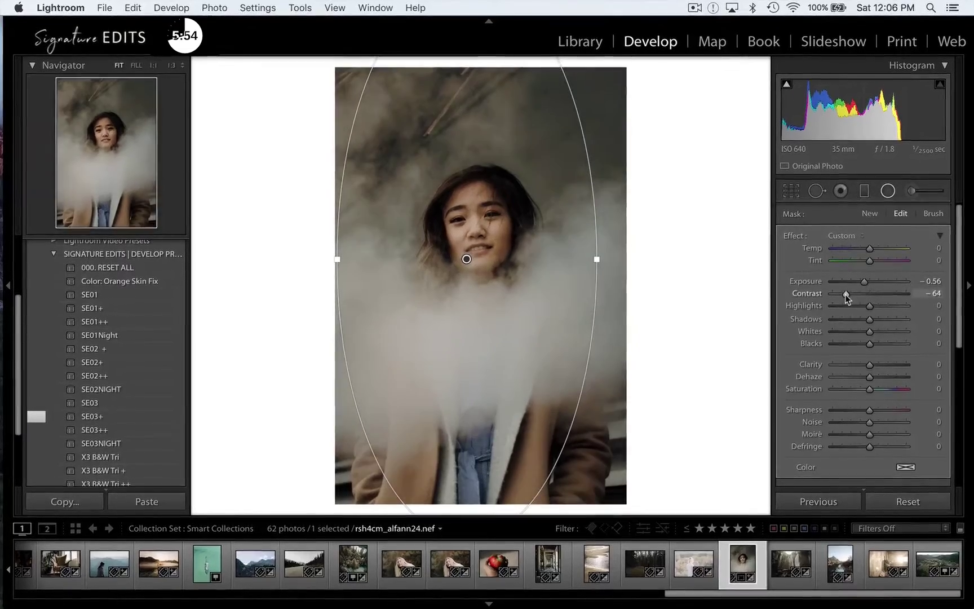
drag(870, 294, 885, 297)
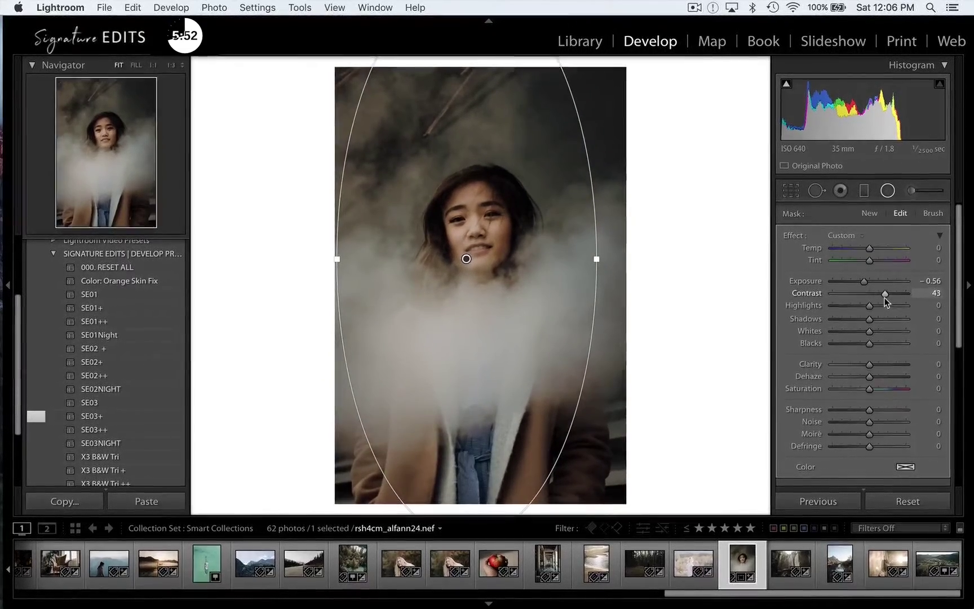
click(912, 193)
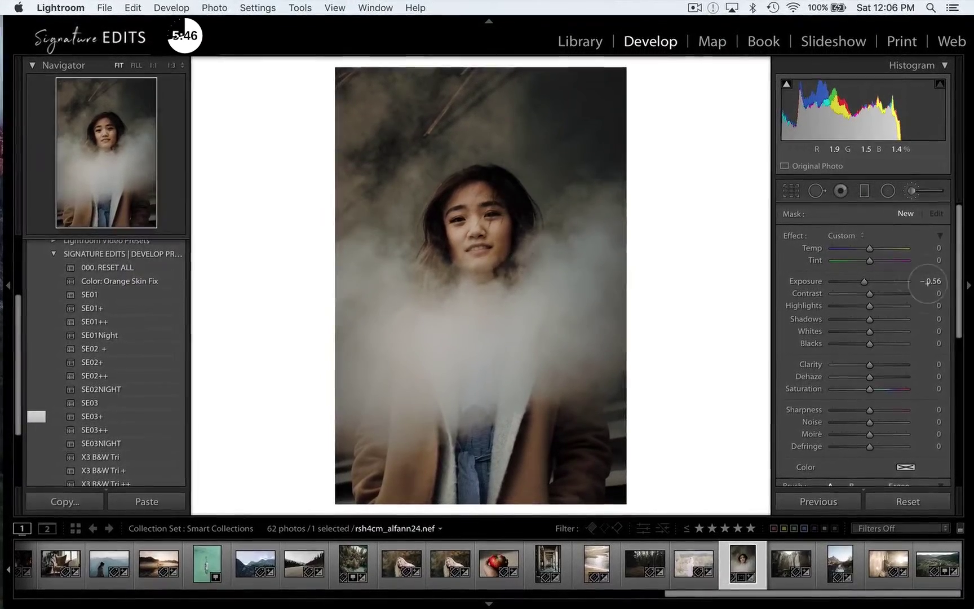
- Paint a brightening adjustment brush mask over the woman's hair and slightly reduce the feather
drag(489, 179, 535, 236)
drag(865, 281, 872, 280)
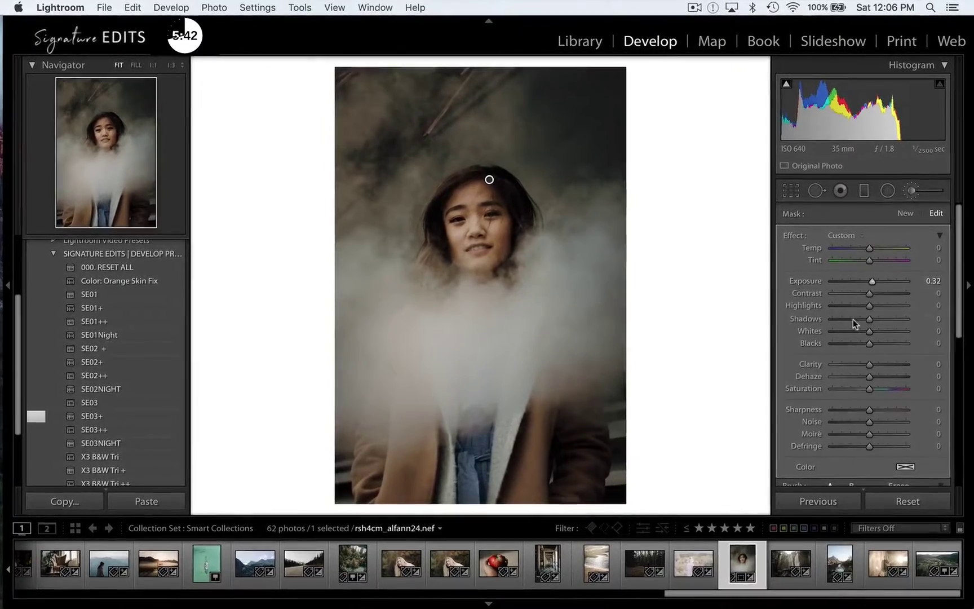
scroll(846, 344, down, 5)
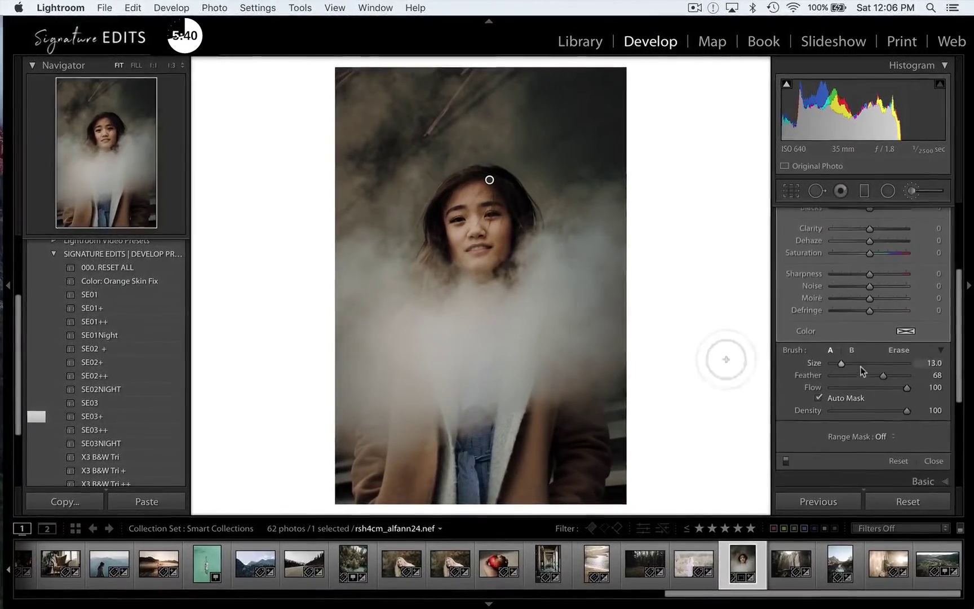
mouse_move(887, 376)
mouse_down()
mouse_move(874, 378)
mouse_move(880, 389)
mouse_move(835, 389)
mouse_move(910, 390)
mouse_up()
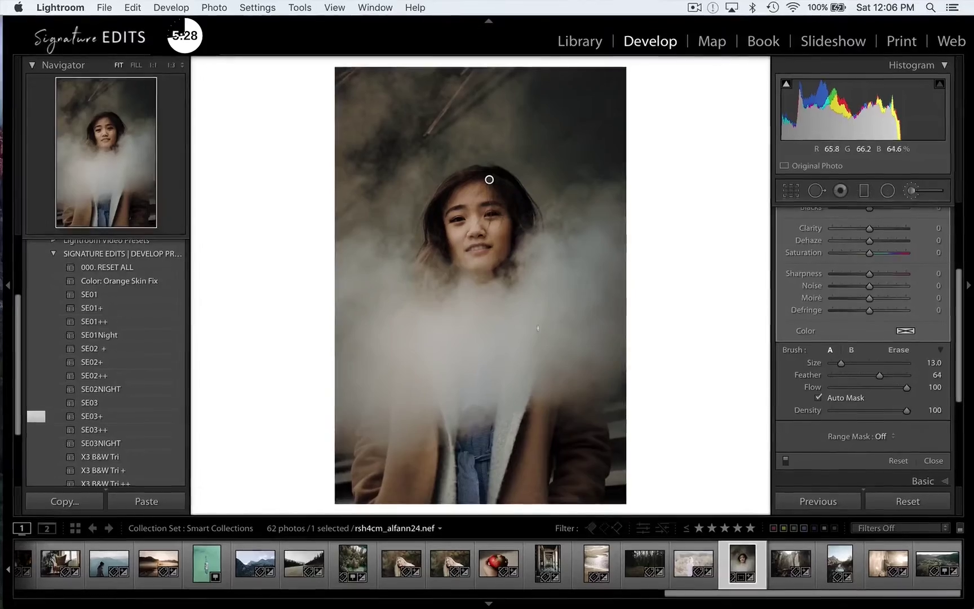
scroll(834, 267, up, 5)
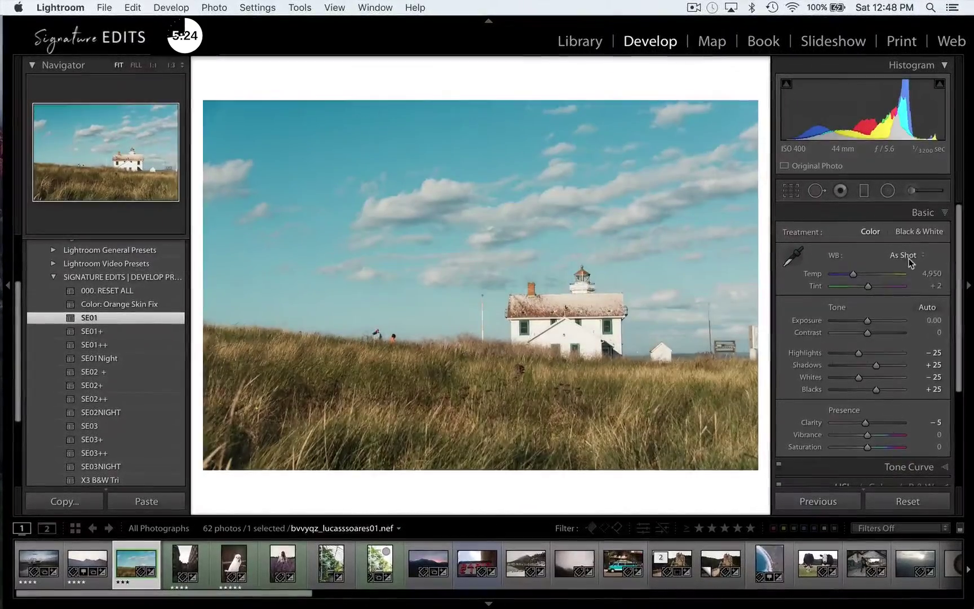
- Set Auto white balance and adjust tones: Exposure -0.68, Highlights -49, Shadows +60, Saturation +16
click(906, 256)
click(909, 263)
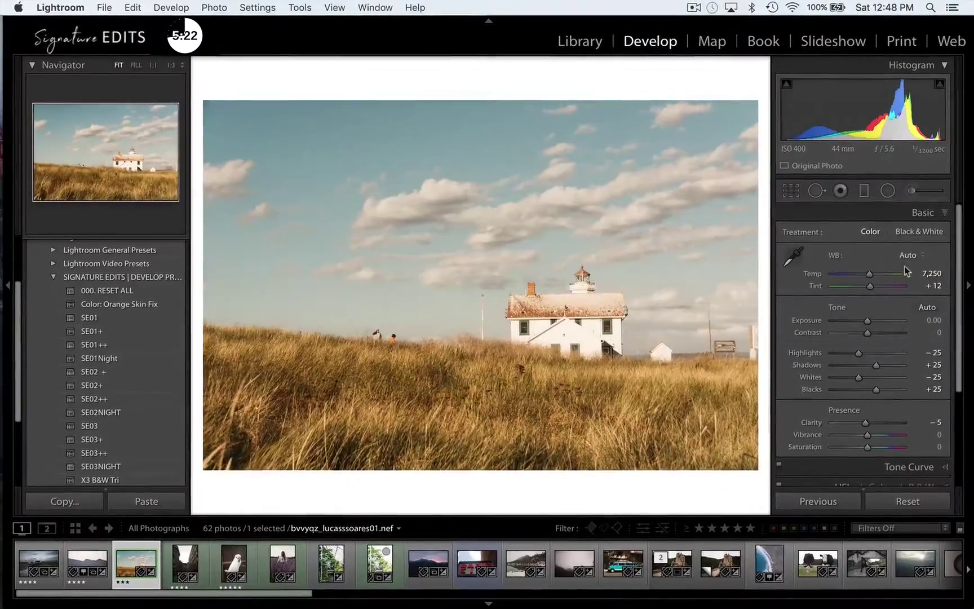
drag(862, 323, 888, 365)
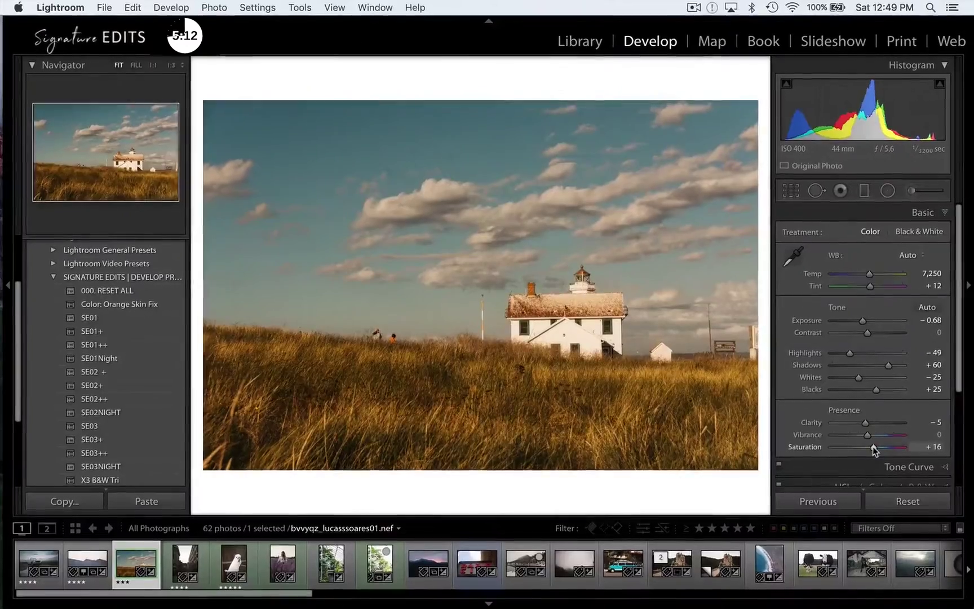
- Ease saturation to +7, then heal the man in the grass using a clean grass source
drag(872, 445, 869, 447)
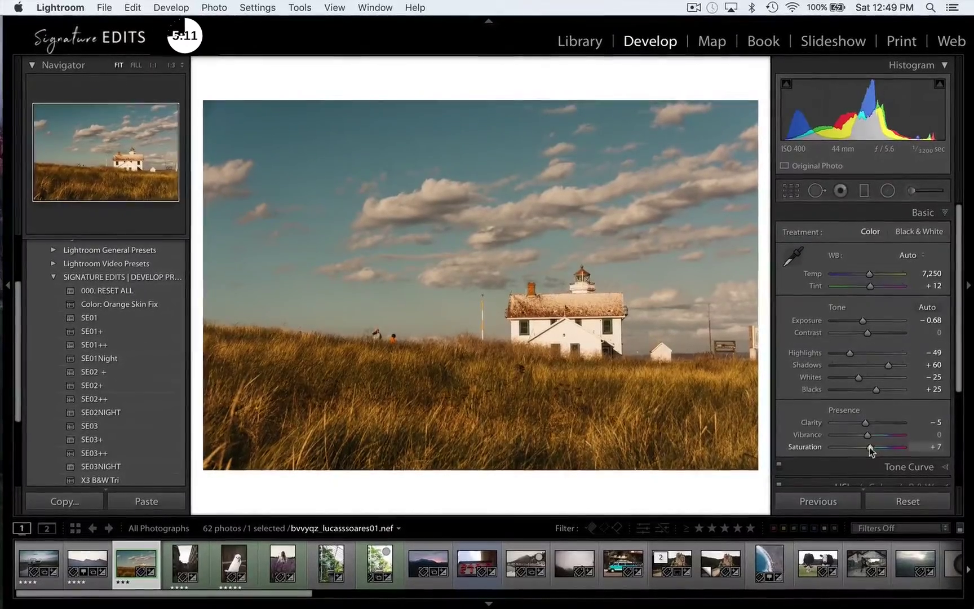
click(380, 346)
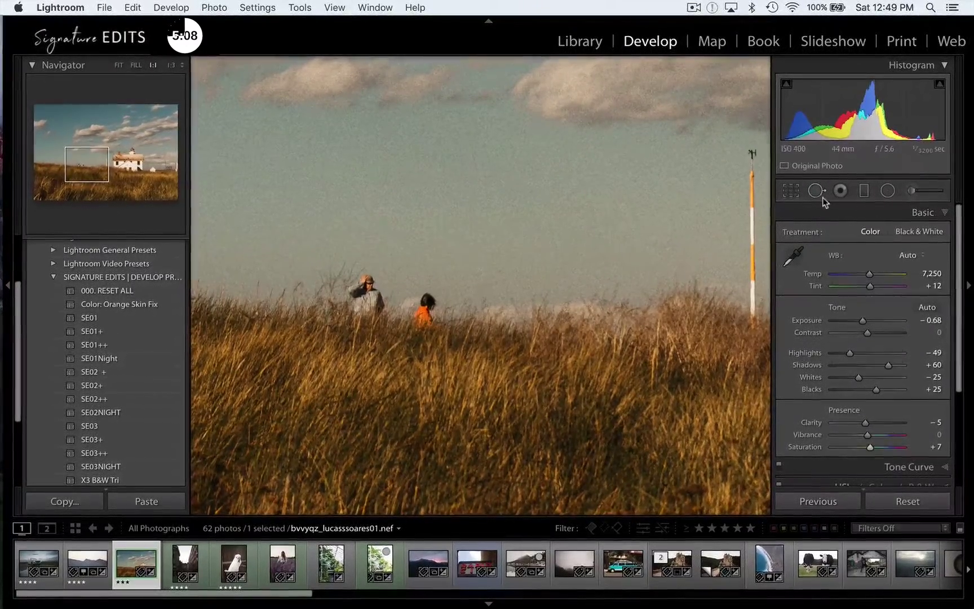
click(819, 192)
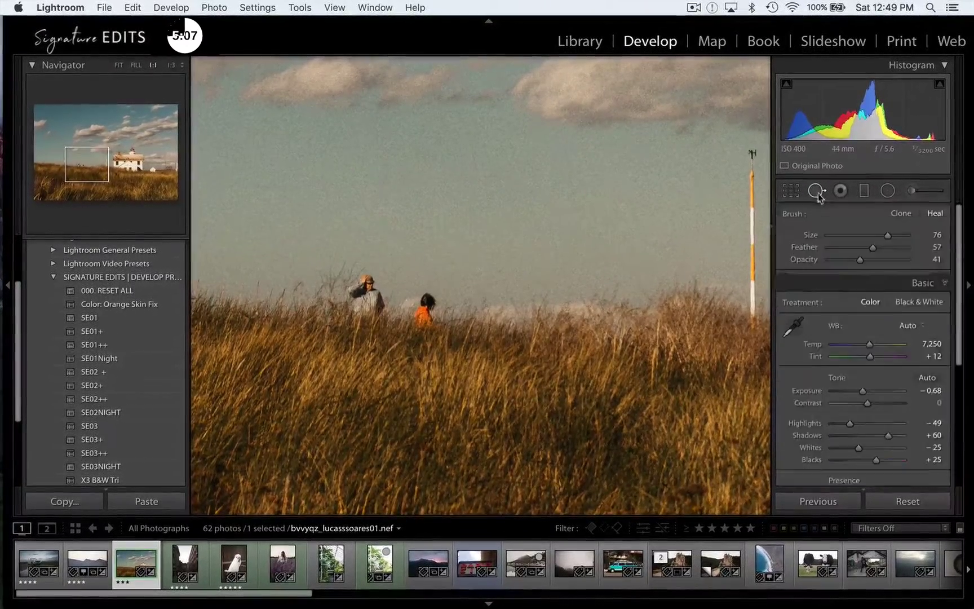
click(364, 300)
drag(440, 295, 495, 313)
drag(861, 260, 936, 265)
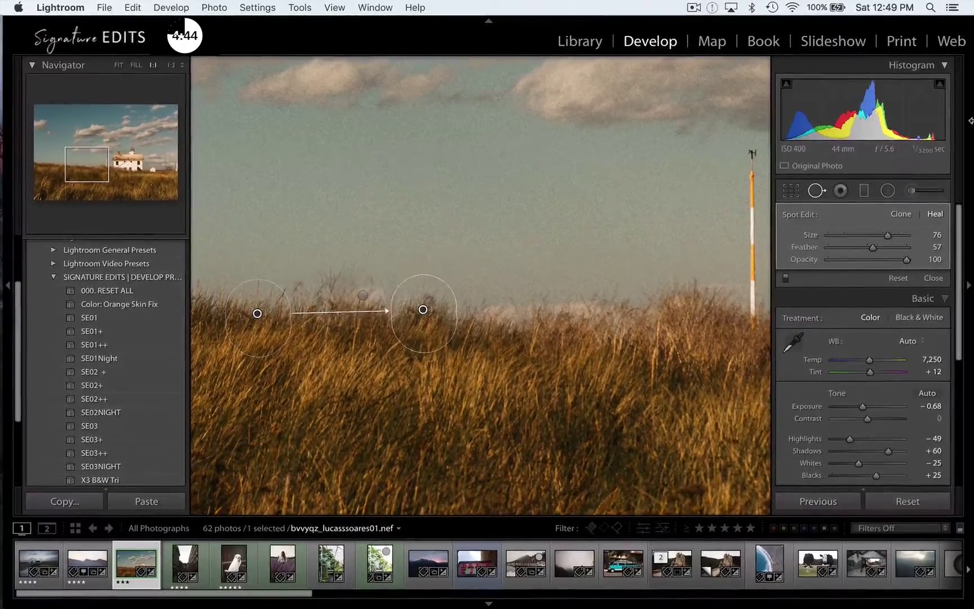
- Enlarge the heal spot to 94, delete the unwanted spot, and heal the orange-clad figure
click(898, 235)
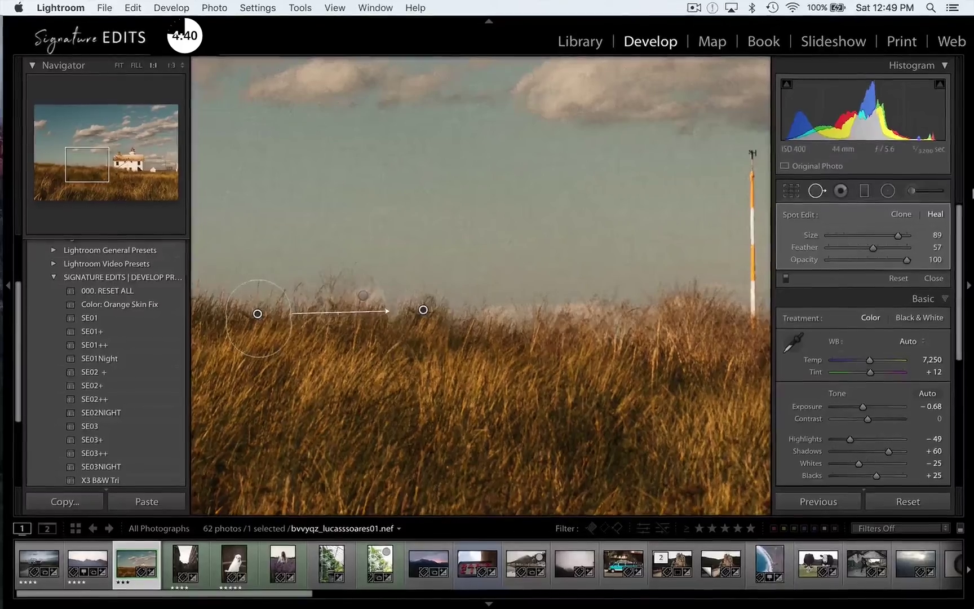
click(901, 235)
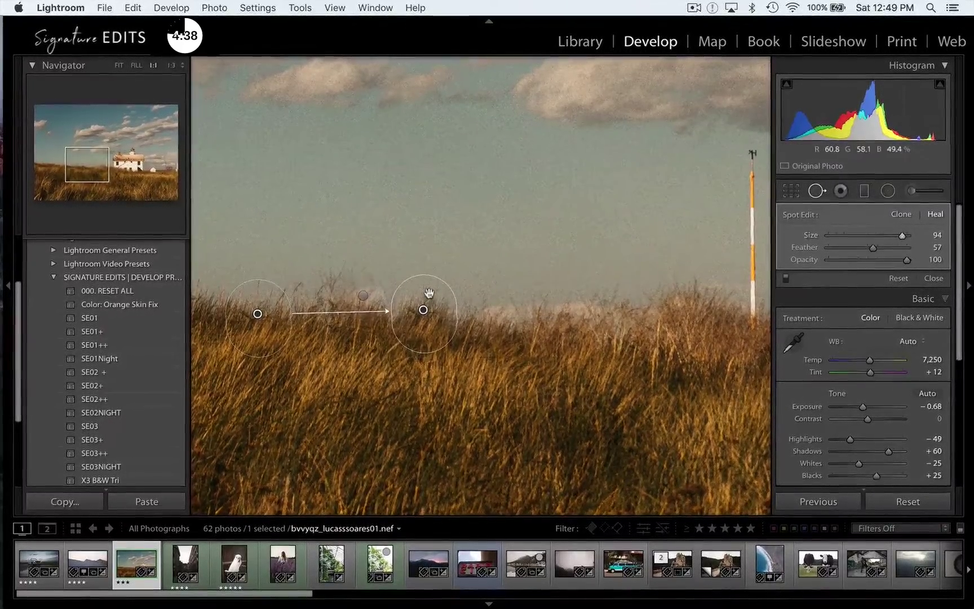
key(Delete)
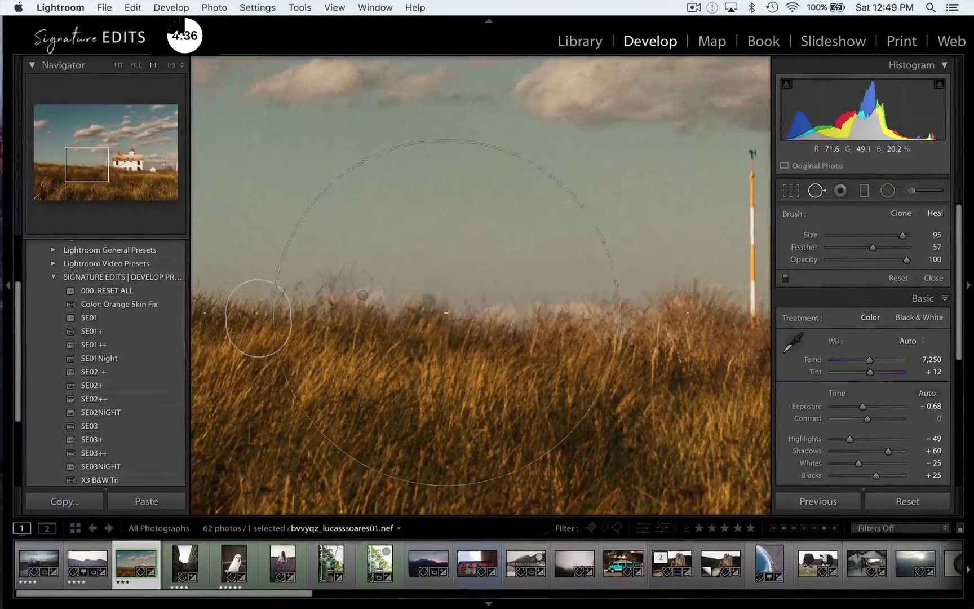
scroll(446, 313, down, 2)
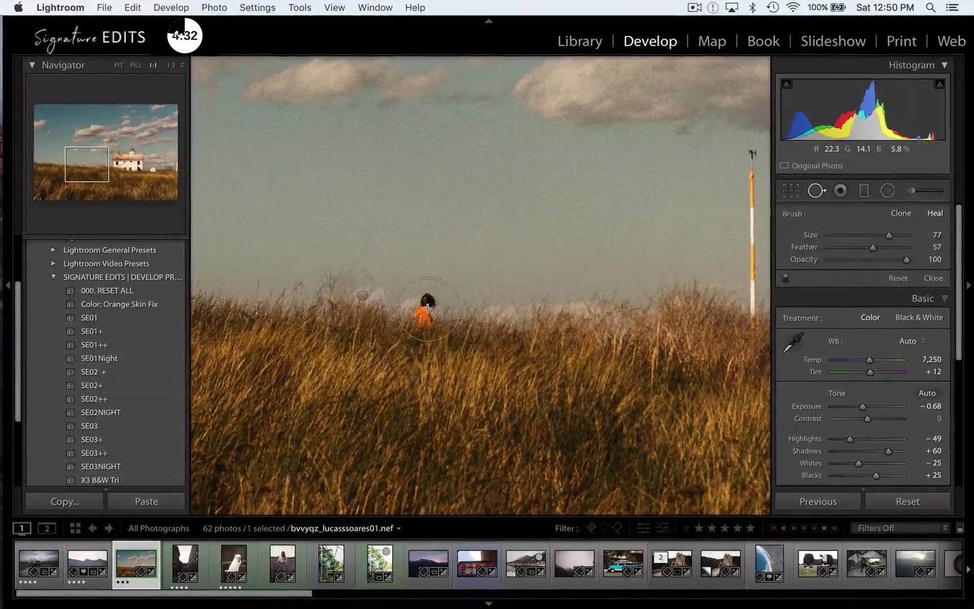
click(427, 308)
- Zoom back to fit and create a virtual copy of the lighthouse photo
key(q)
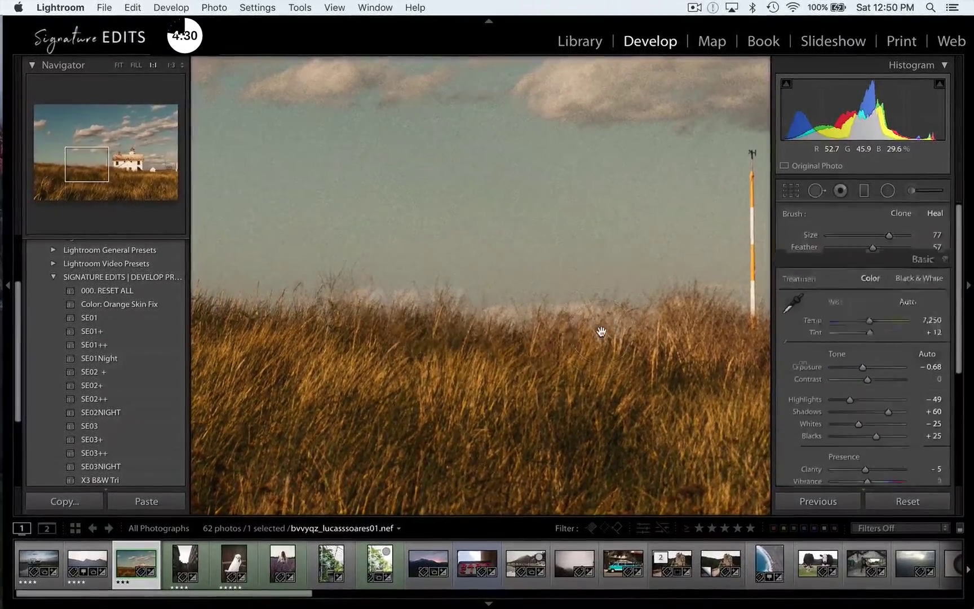
click(418, 197)
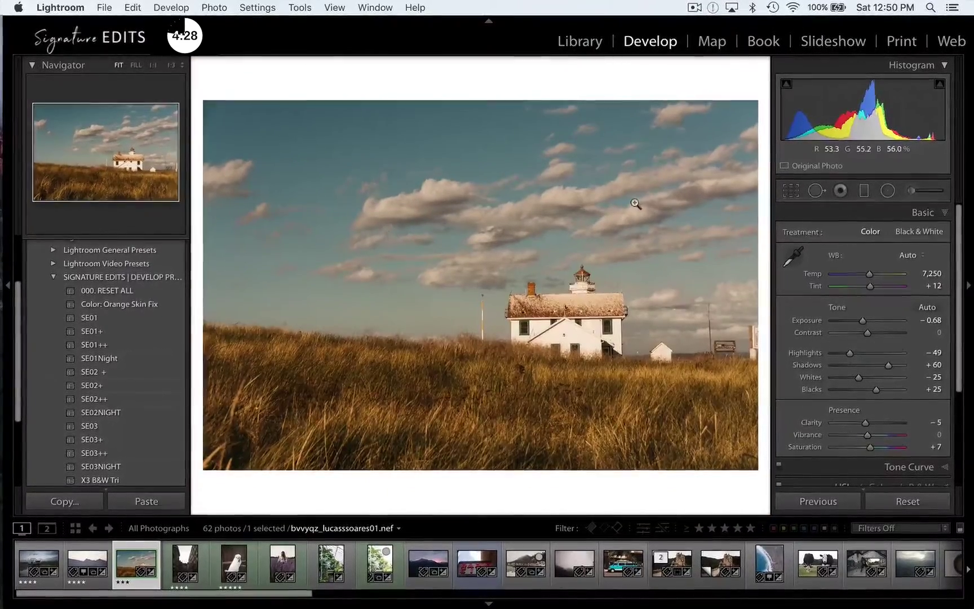
key(super+apostrophe)
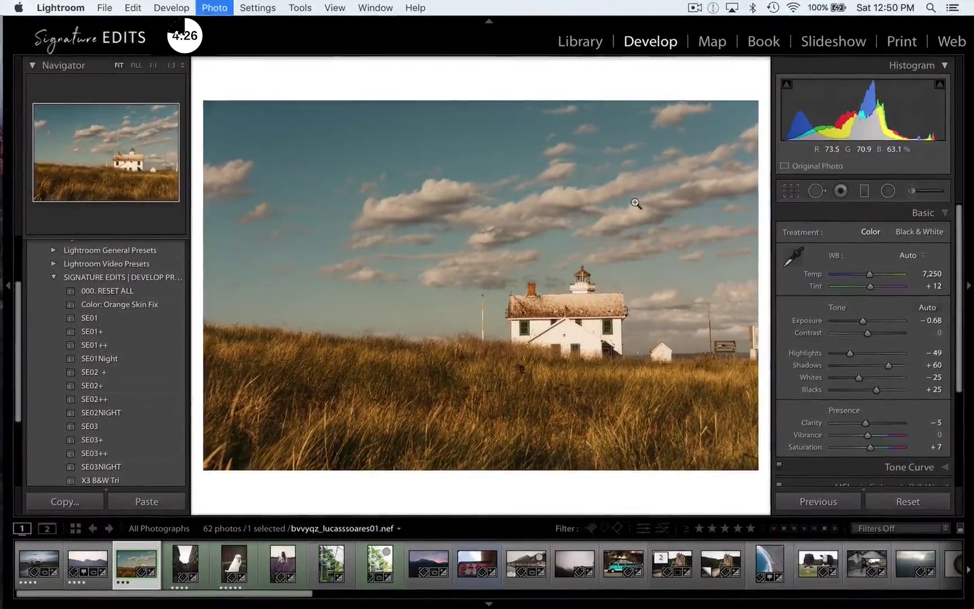
- Return to the original lighthouse photo in the filmstrip after toggling the radial and spot tools
click(888, 189)
scroll(897, 458, down, 5)
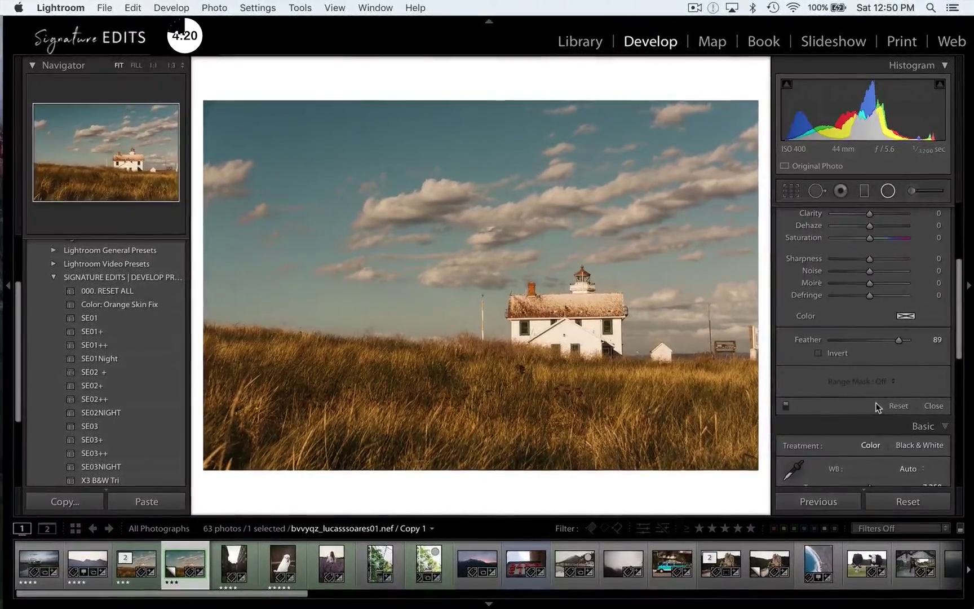
key(q)
key(Left)
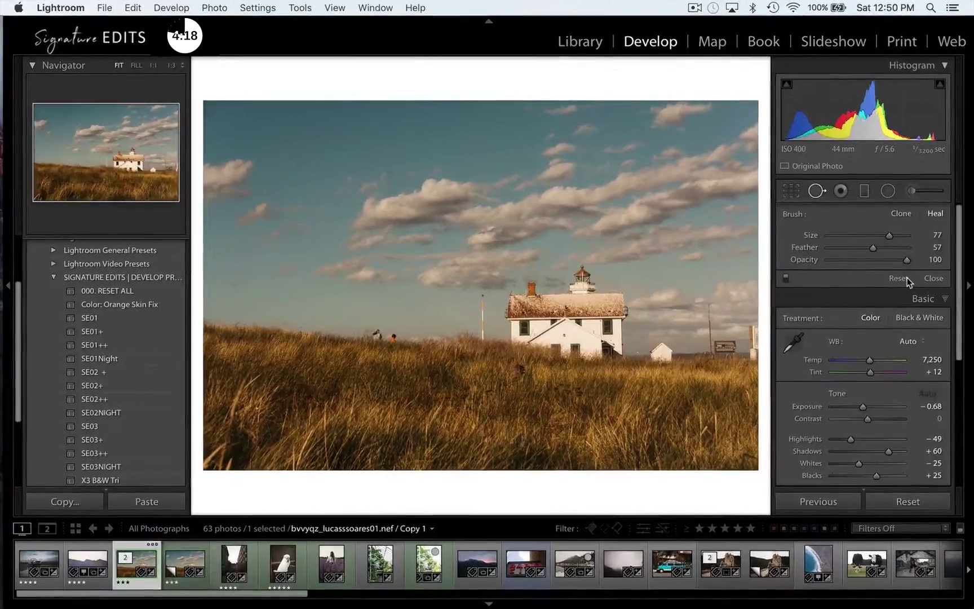
click(866, 192)
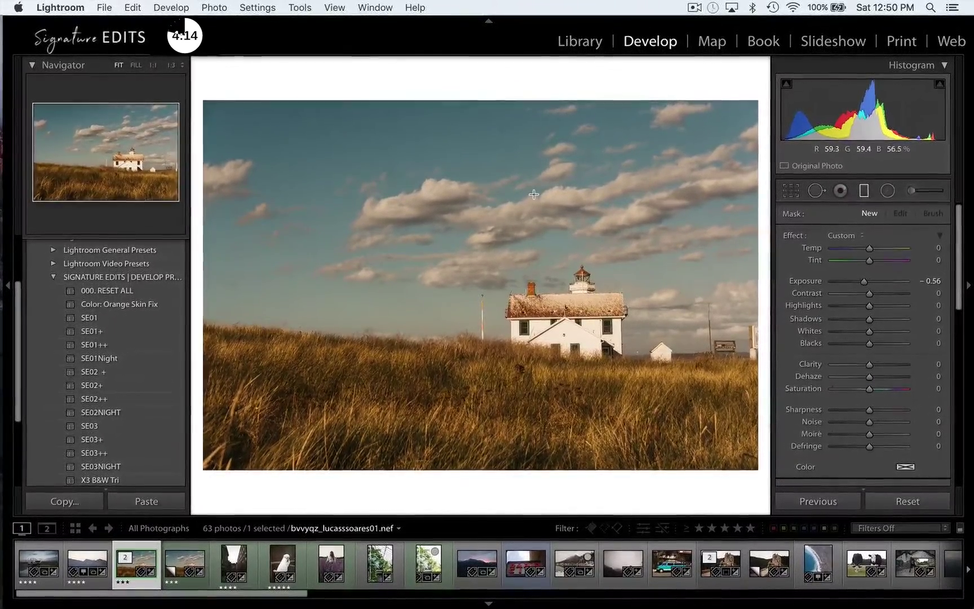
- Lay a graduated filter down from the top of the sky and ease its exposure darkening to -0.36
drag(455, 93, 455, 414)
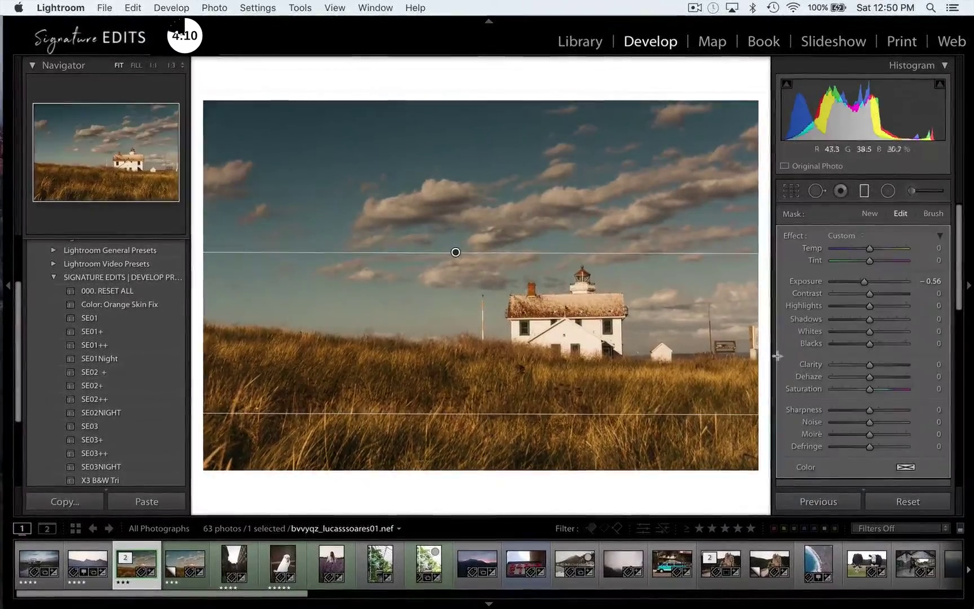
drag(864, 281, 862, 247)
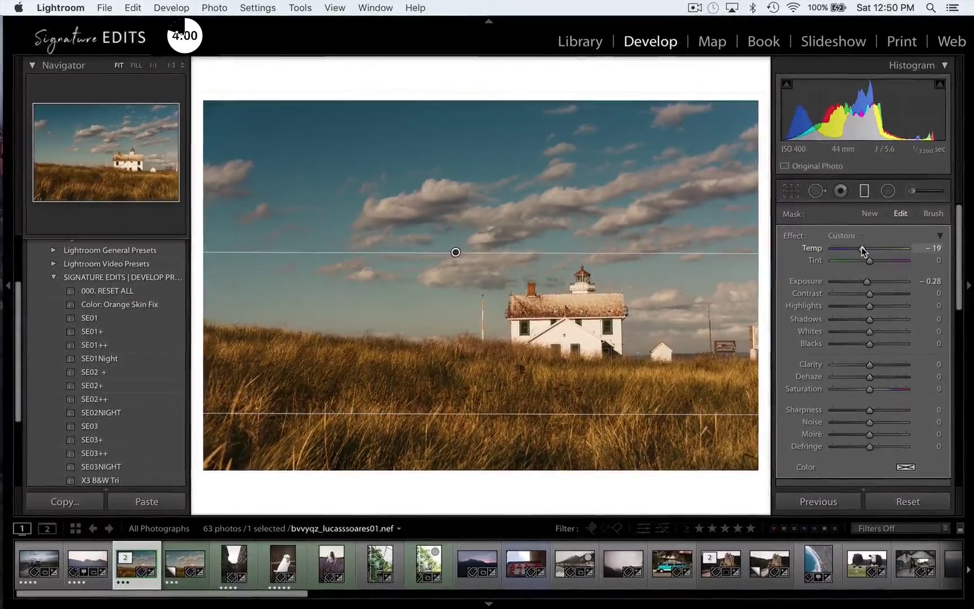
- Close the graduated filter and draw a radial filter centred on the lighthouse, comparing it before and after
key(m)
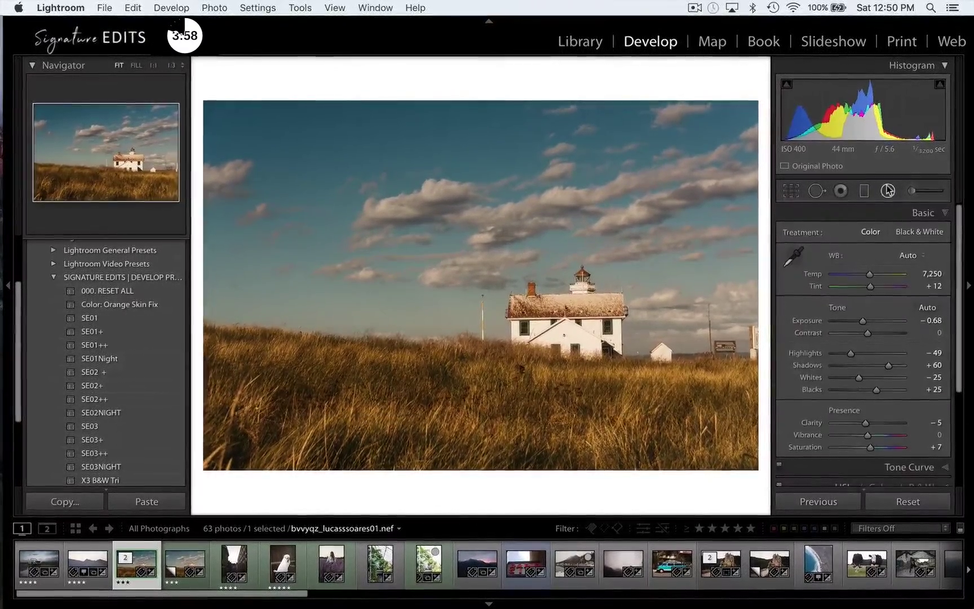
click(888, 191)
drag(516, 300, 644, 415)
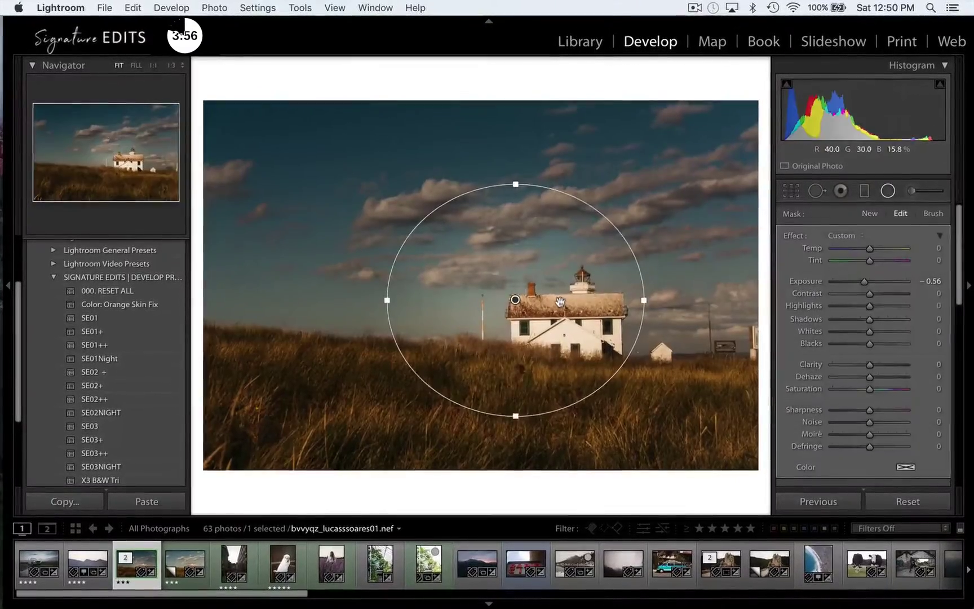
drag(560, 301, 606, 318)
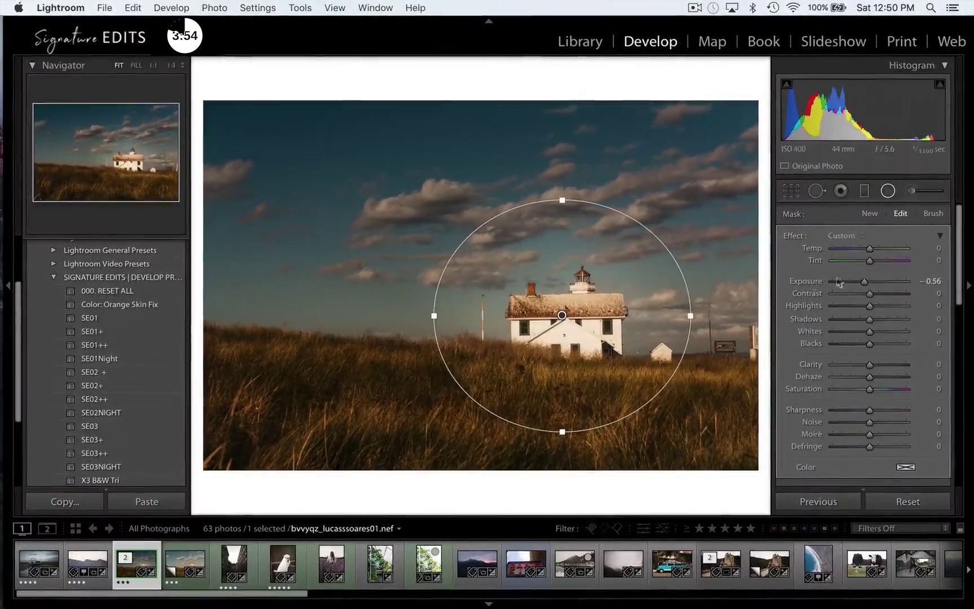
key(backslash)
key(backslash)
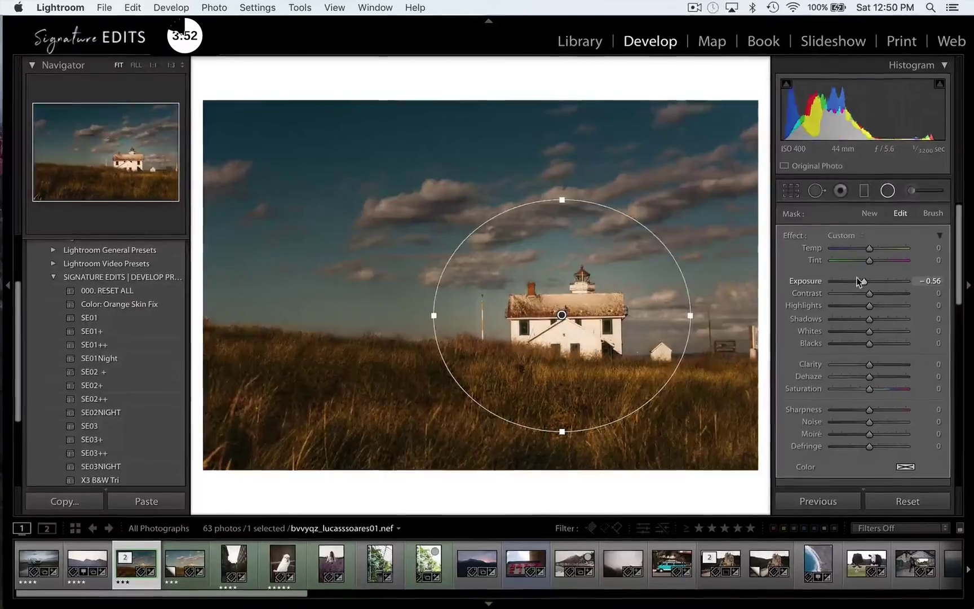
key(backslash)
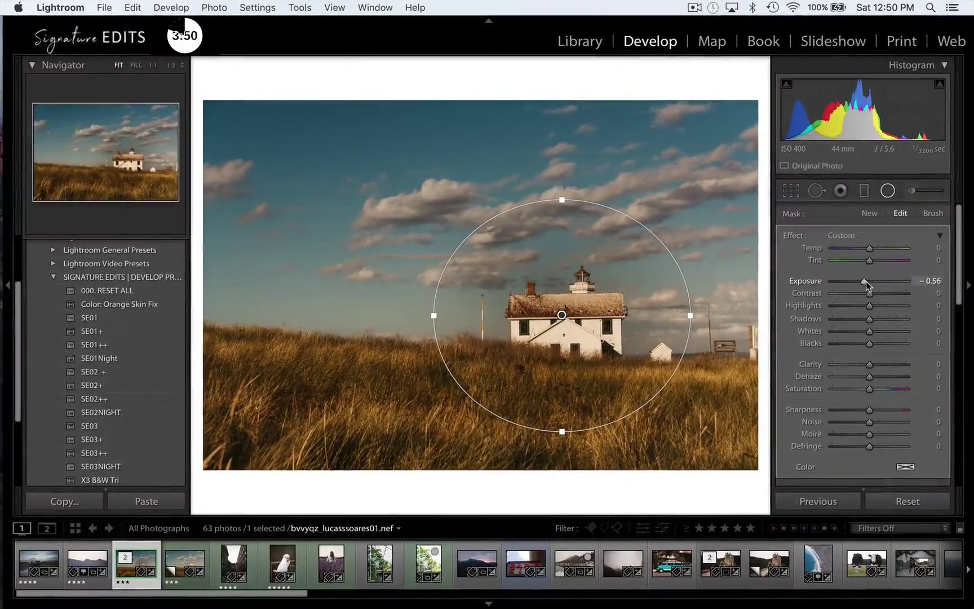
- Lower the radial filter's highlights, then drop the global Exposure to -0.58
drag(865, 281, 868, 282)
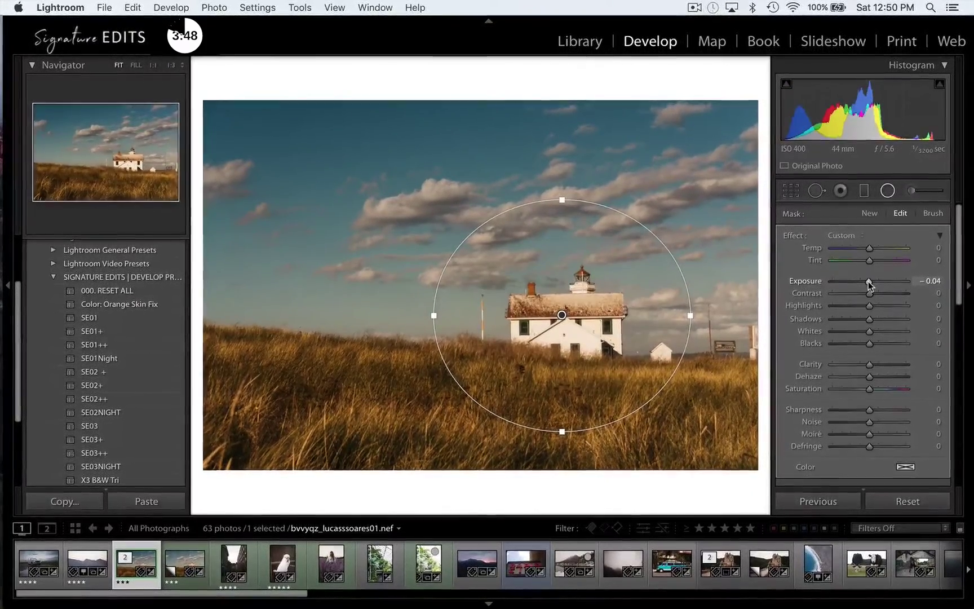
mouse_move(863, 307)
mouse_down()
mouse_move(848, 307)
mouse_move(861, 307)
mouse_up()
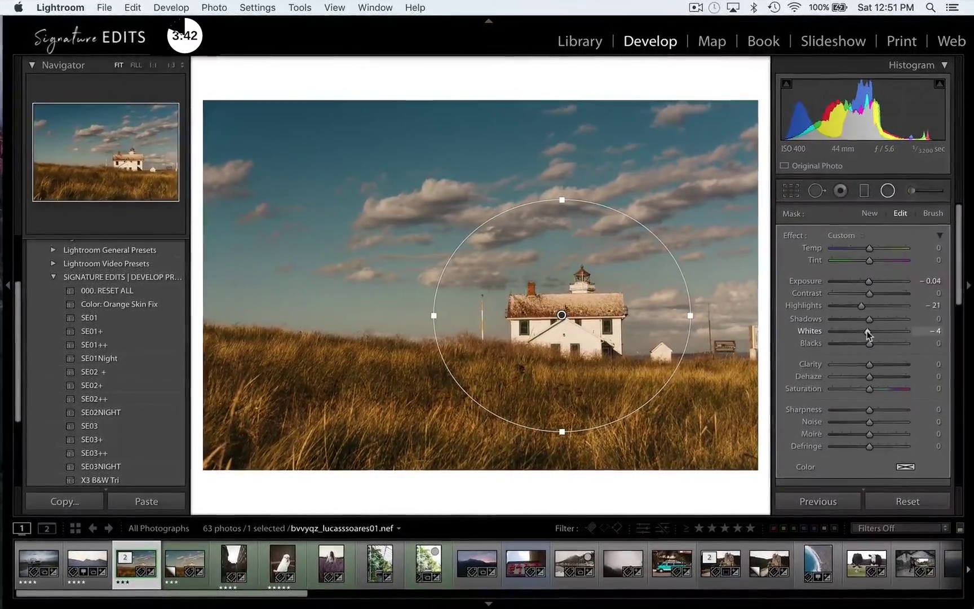
key(shift+m)
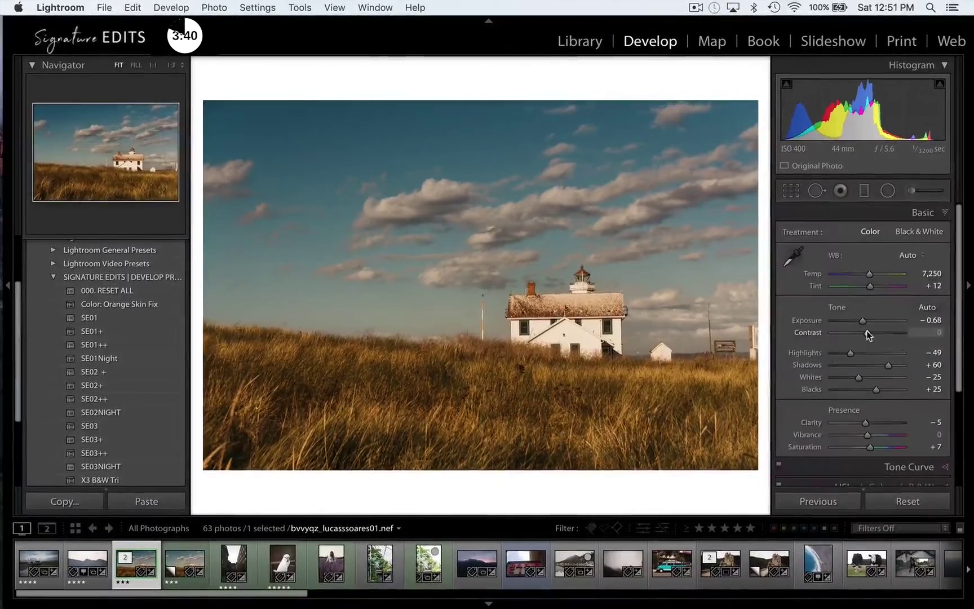
key(minus)
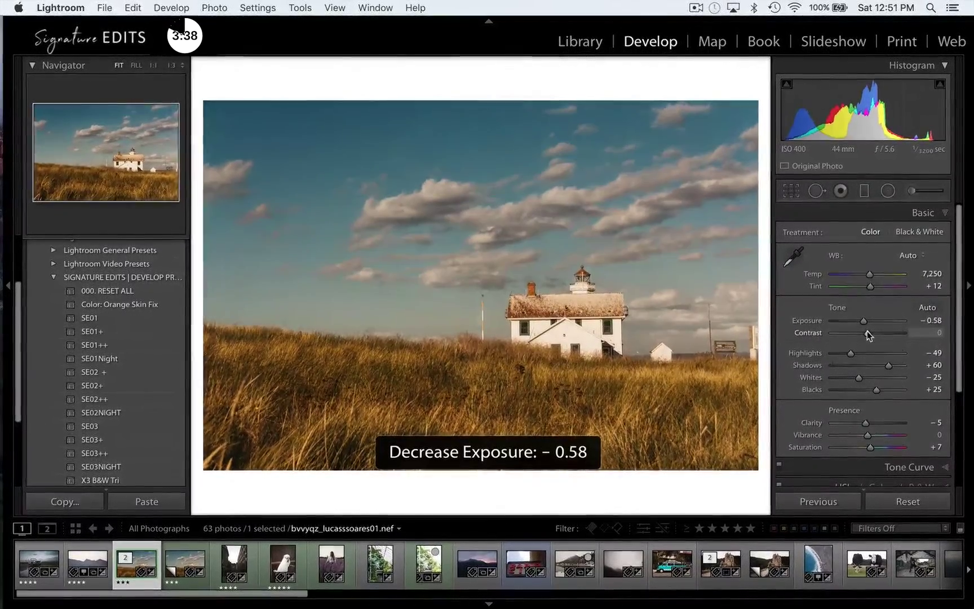
- Brush an adjustment over the foreground grass with Whites 34, Temp 15 and Tint -27
click(912, 190)
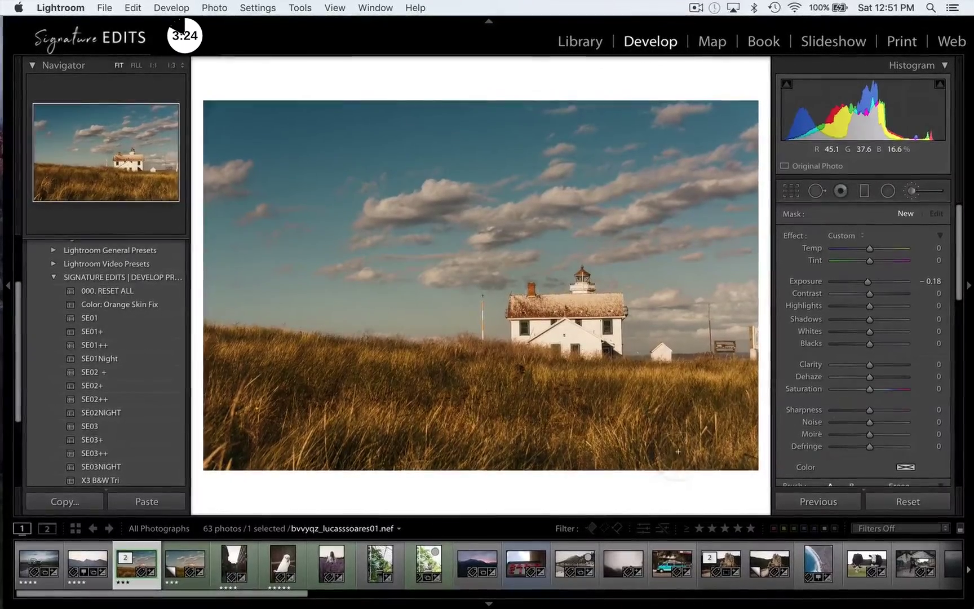
click(216, 349)
mouse_move(869, 364)
mouse_down()
mouse_move(888, 364)
mouse_move(873, 378)
mouse_move(886, 409)
mouse_up()
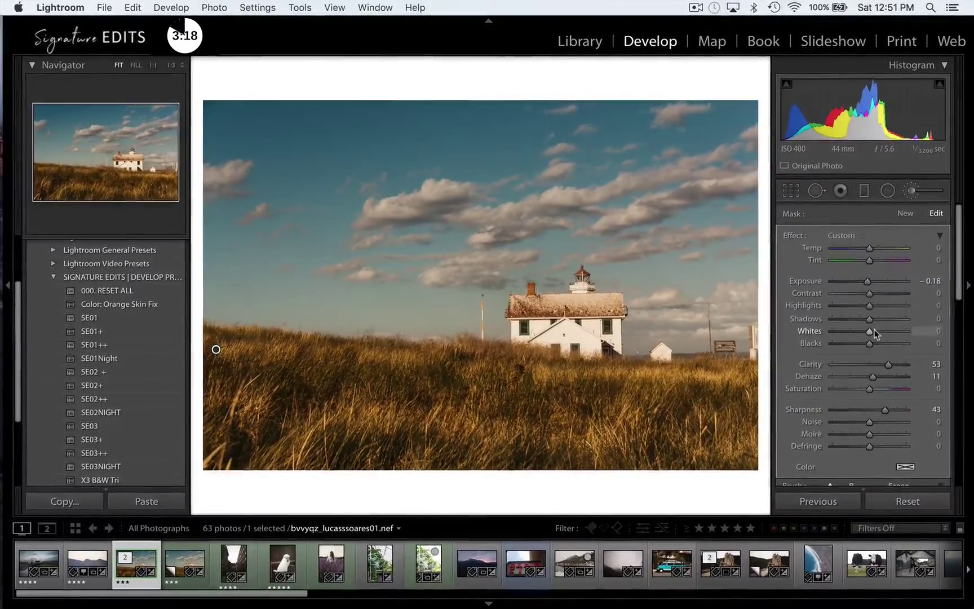
drag(874, 334, 883, 334)
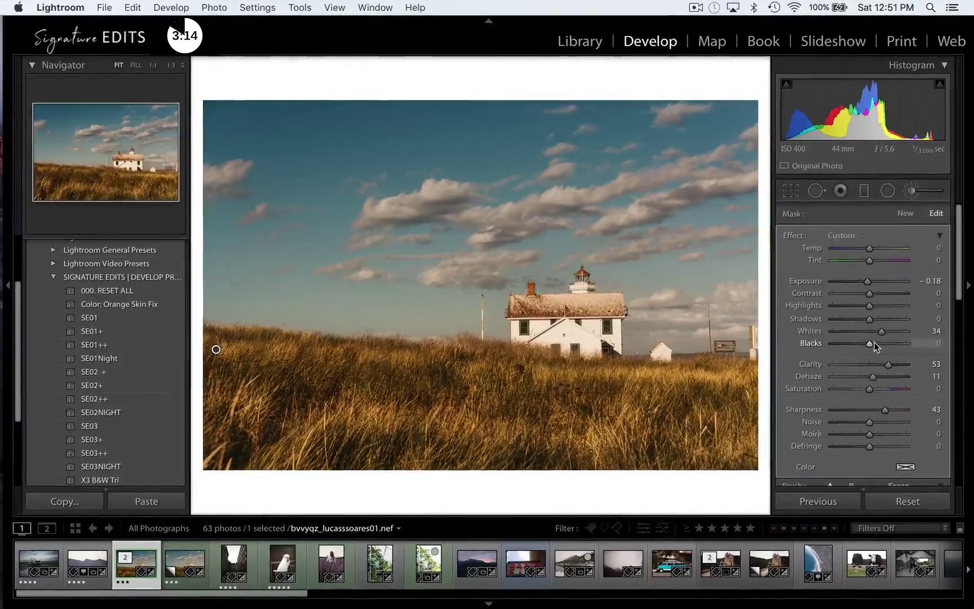
scroll(868, 420, down, 3)
scroll(868, 416, up, 3)
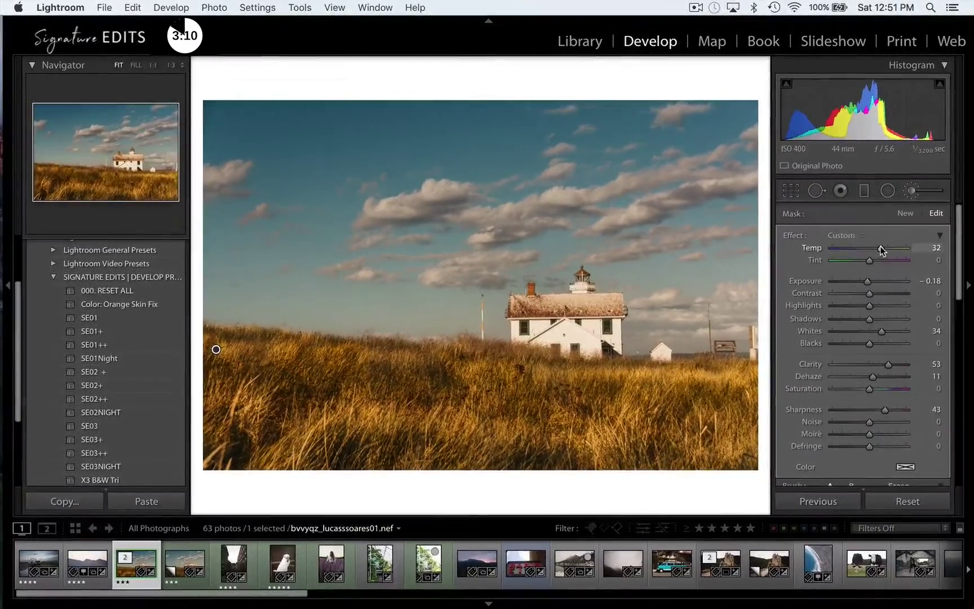
drag(882, 250, 876, 258)
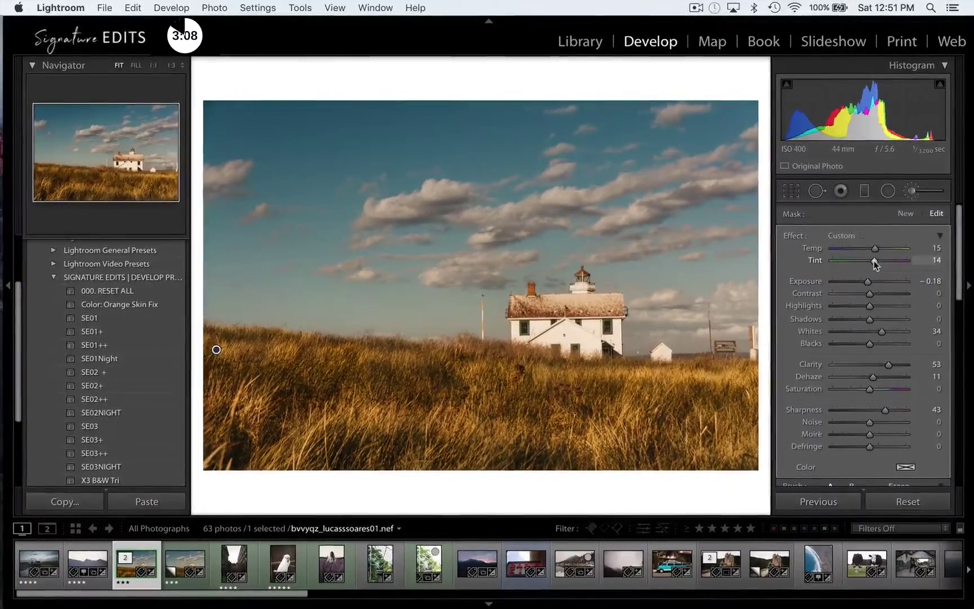
click(874, 261)
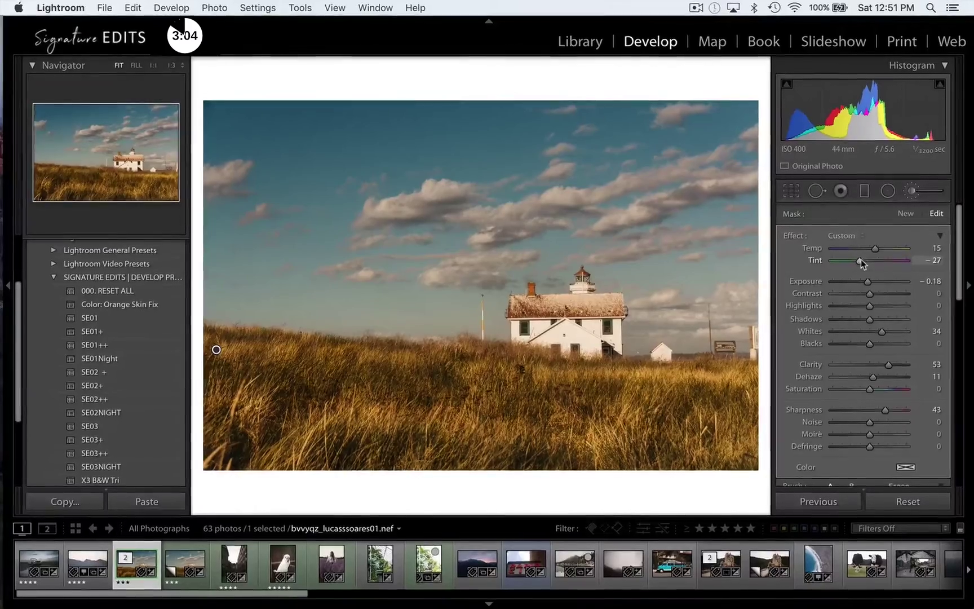
mouse_move(216, 350)
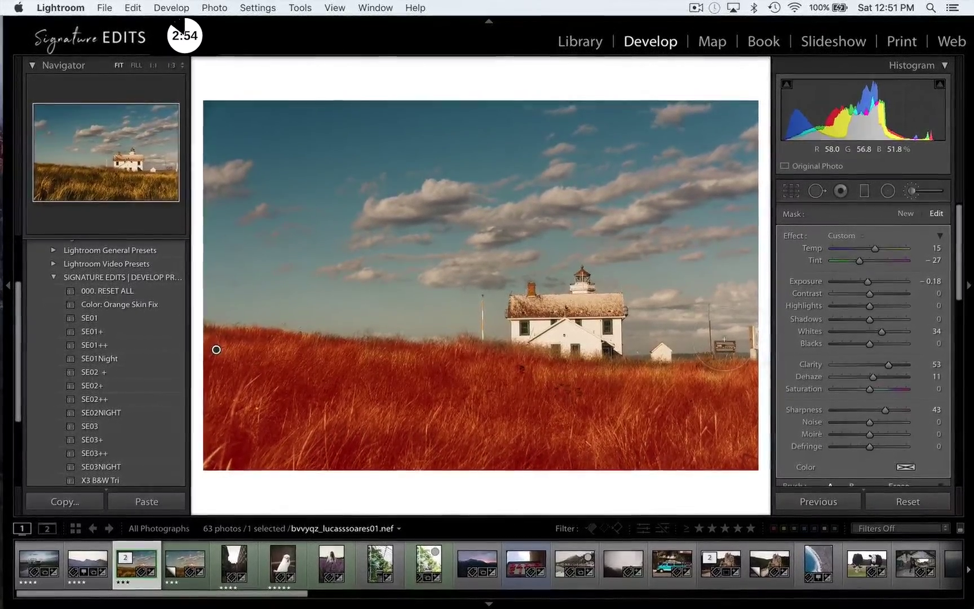
- Start a new brush mask with Exposure 0.44 plus extra highlights and clarity, and paint the large left cloud
click(906, 215)
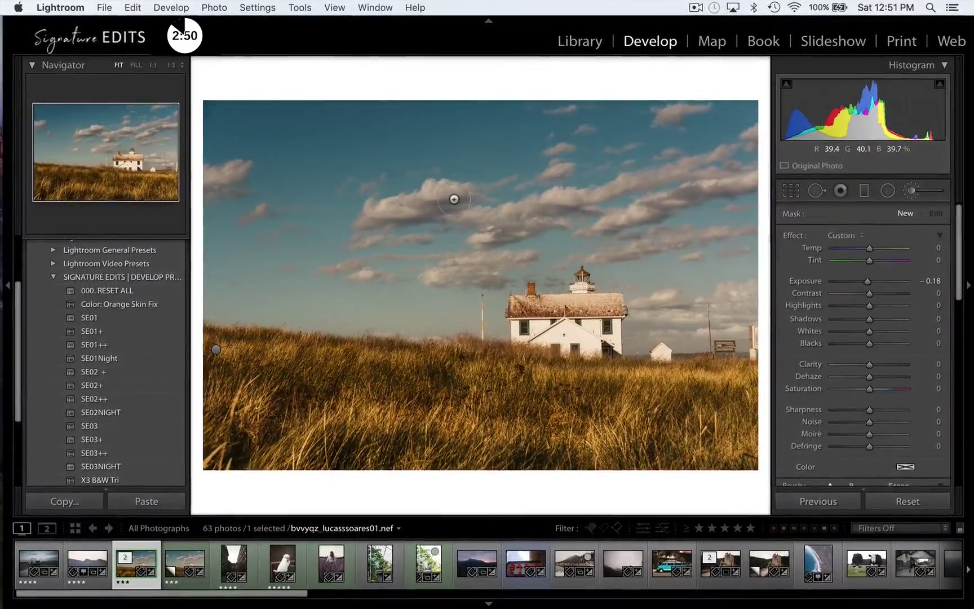
drag(868, 281, 880, 305)
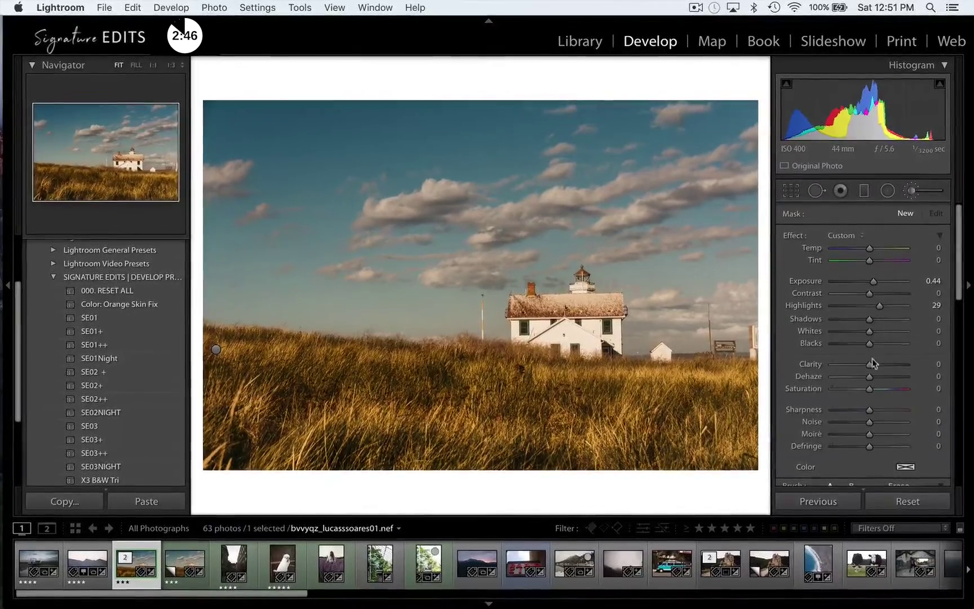
drag(870, 364, 882, 367)
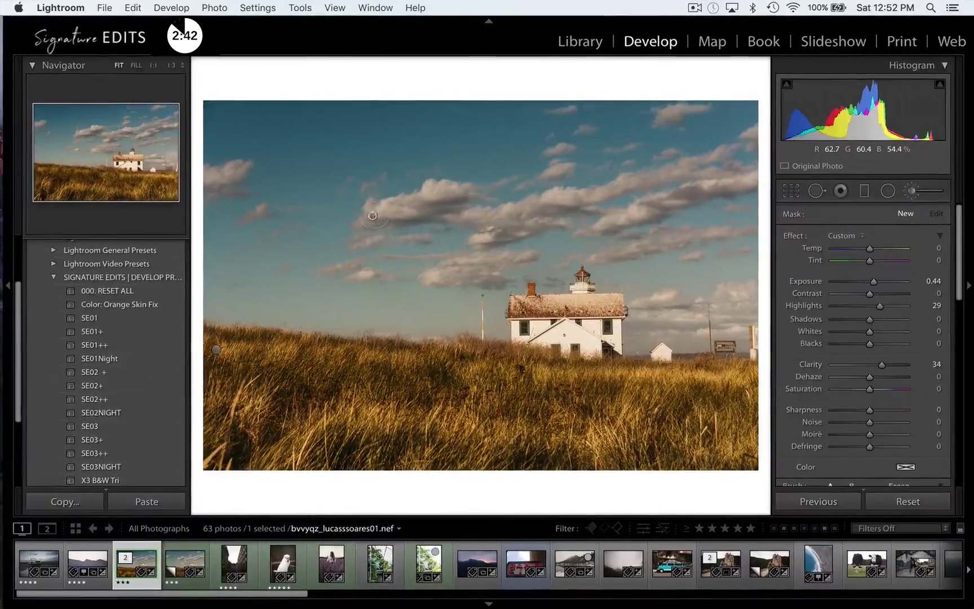
drag(366, 213, 462, 198)
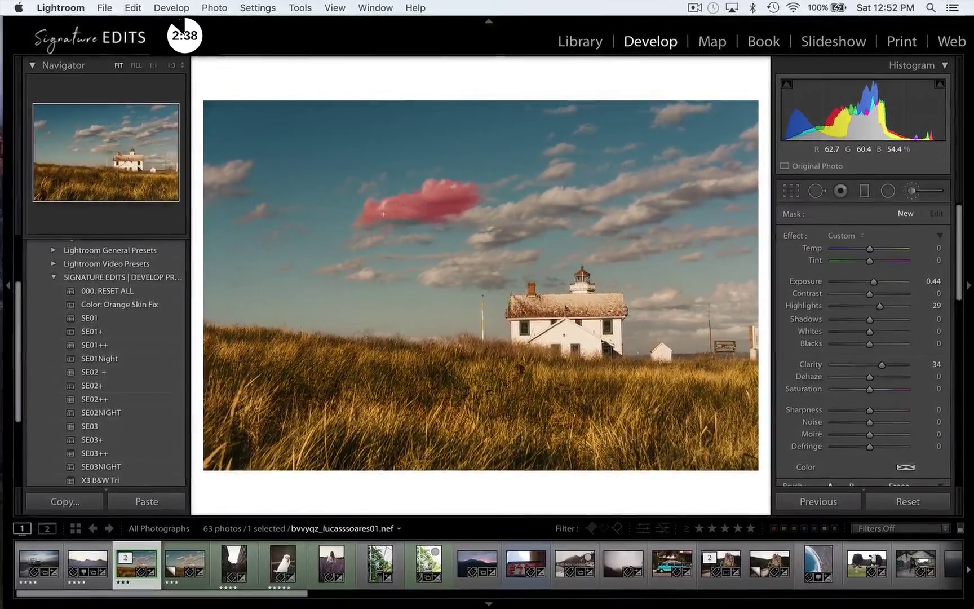
mouse_move(380, 213)
mouse_down()
mouse_move(461, 213)
mouse_move(492, 218)
mouse_move(488, 229)
mouse_move(508, 231)
mouse_up()
- Extend the mask over the clouds above the lighthouse, the left, the right and the top-right sky
scroll(891, 363, down, 3)
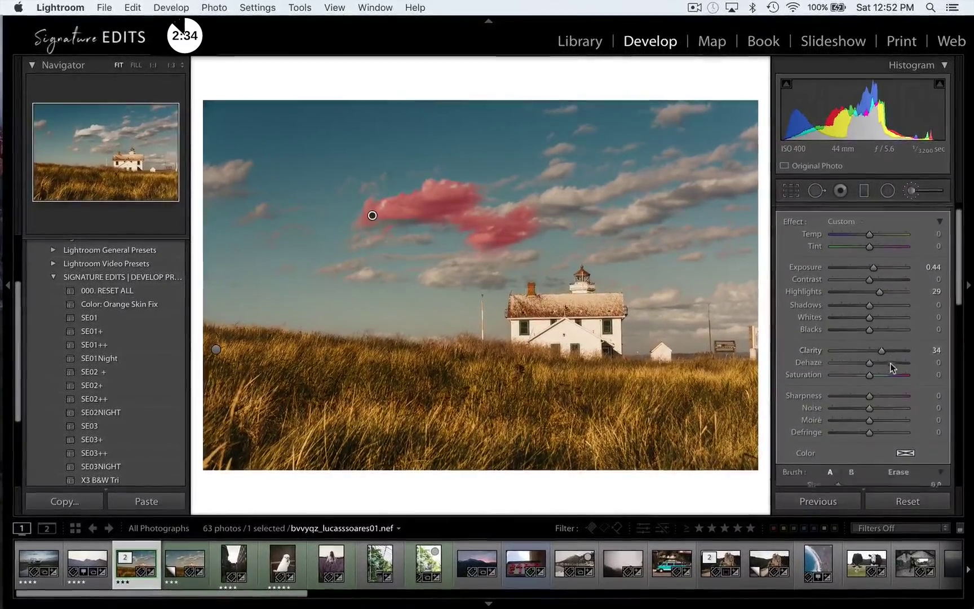
scroll(891, 363, down, 10)
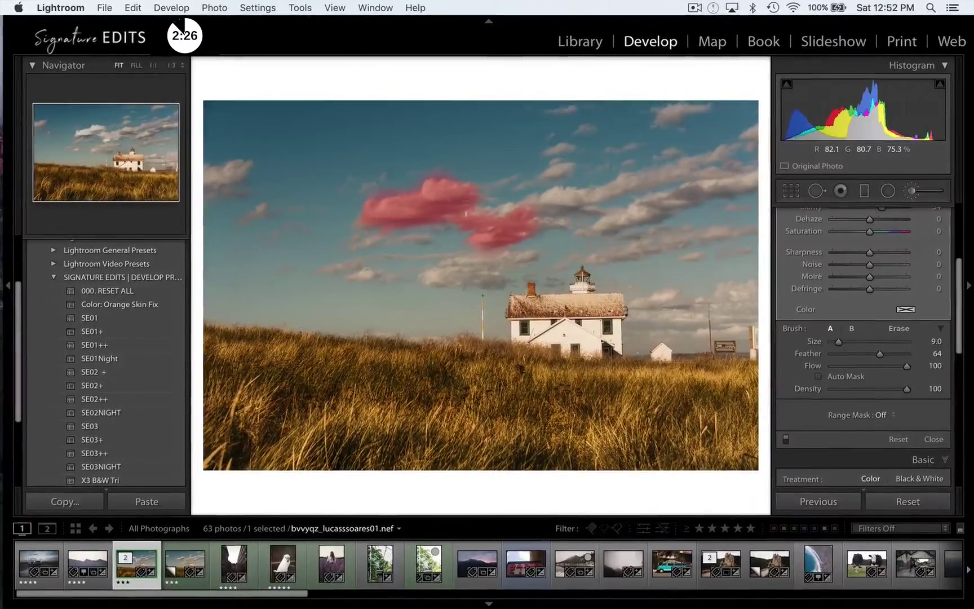
drag(536, 222, 570, 198)
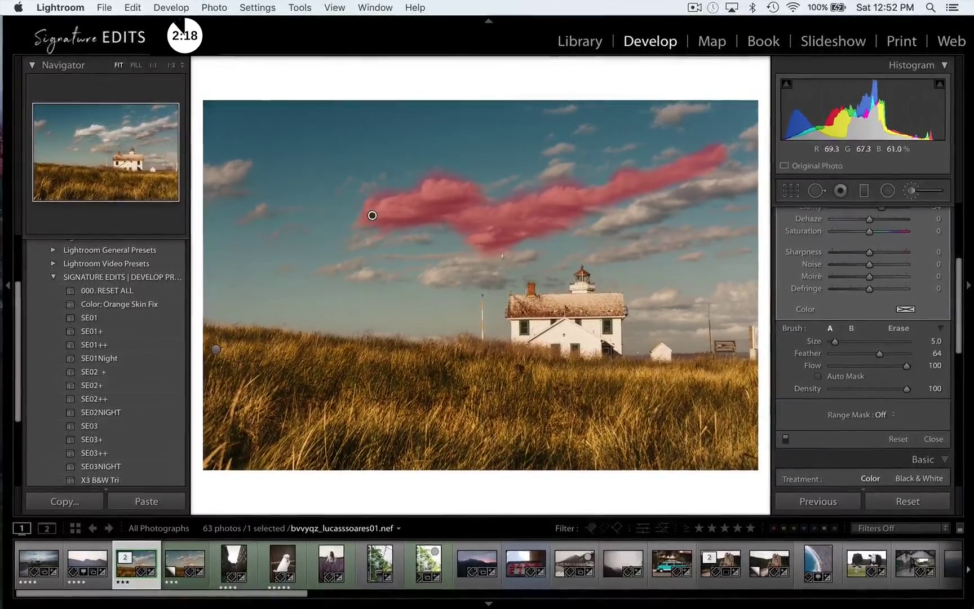
mouse_move(514, 258)
mouse_down()
mouse_move(454, 281)
mouse_move(486, 281)
mouse_up()
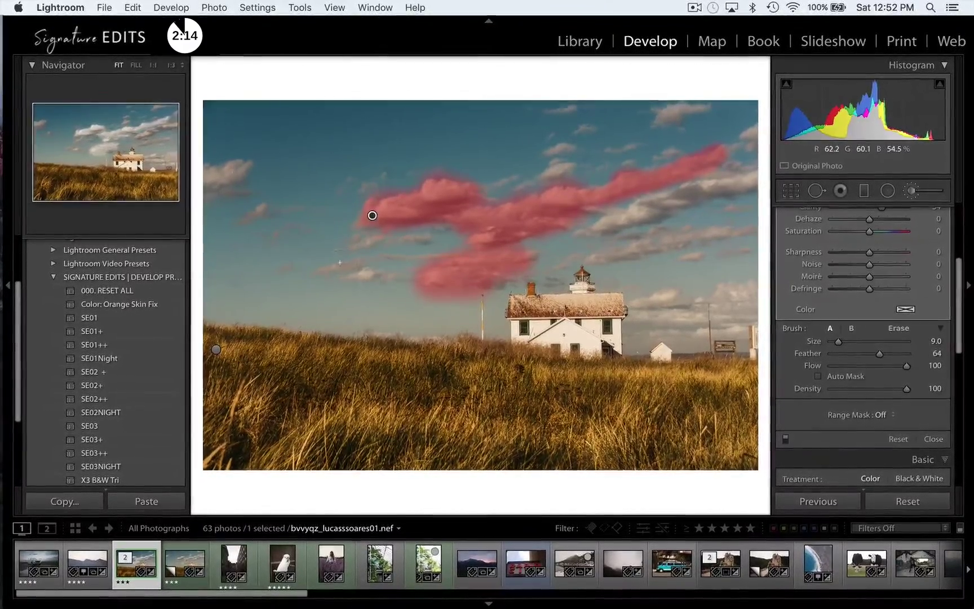
click(359, 279)
drag(687, 234, 683, 261)
key(bracketleft)
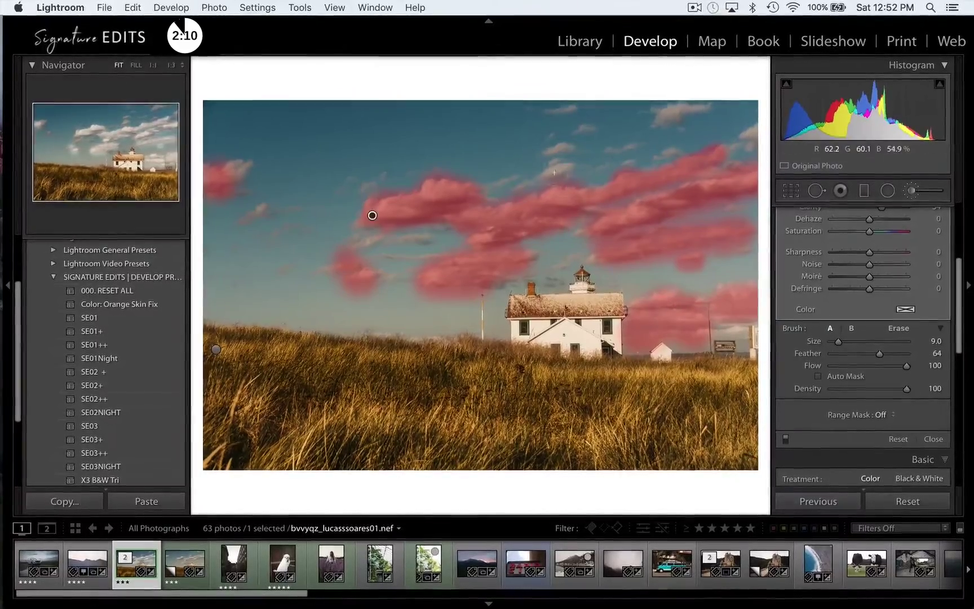
drag(553, 148, 677, 116)
key(bracketright)
key(bracketright)
key(bracketright)
key(bracketright)
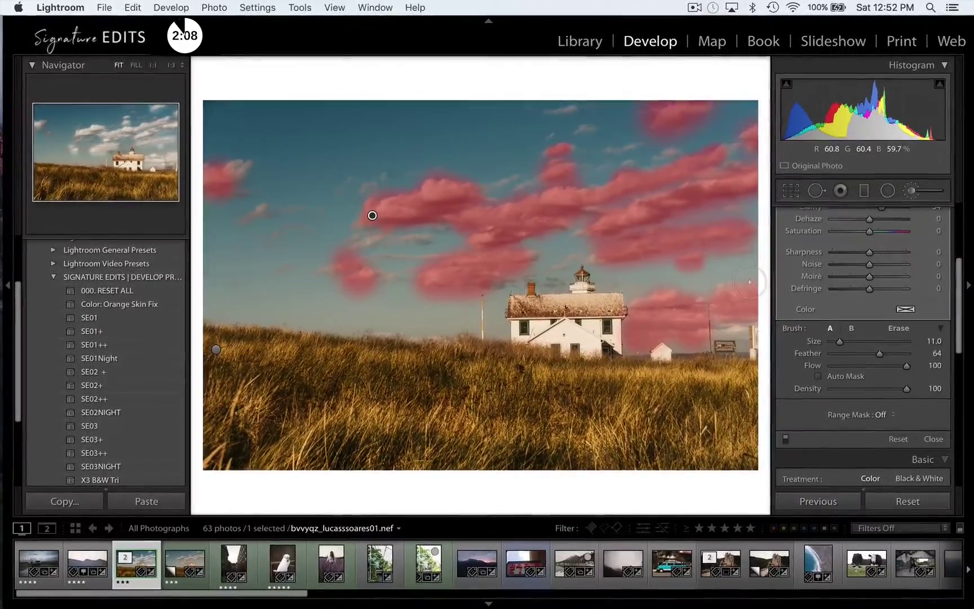
scroll(918, 259, up, 5)
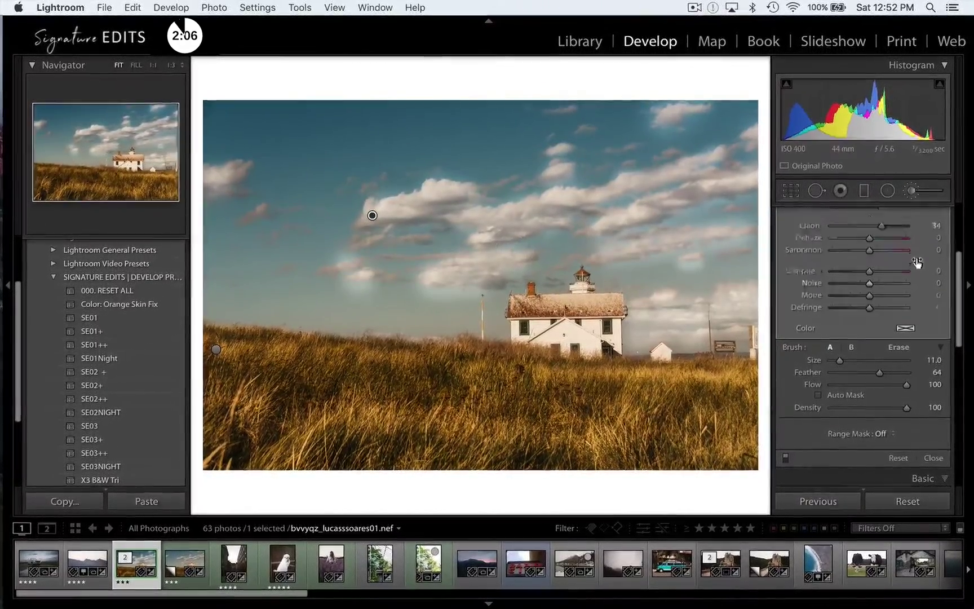
scroll(919, 259, down, 1)
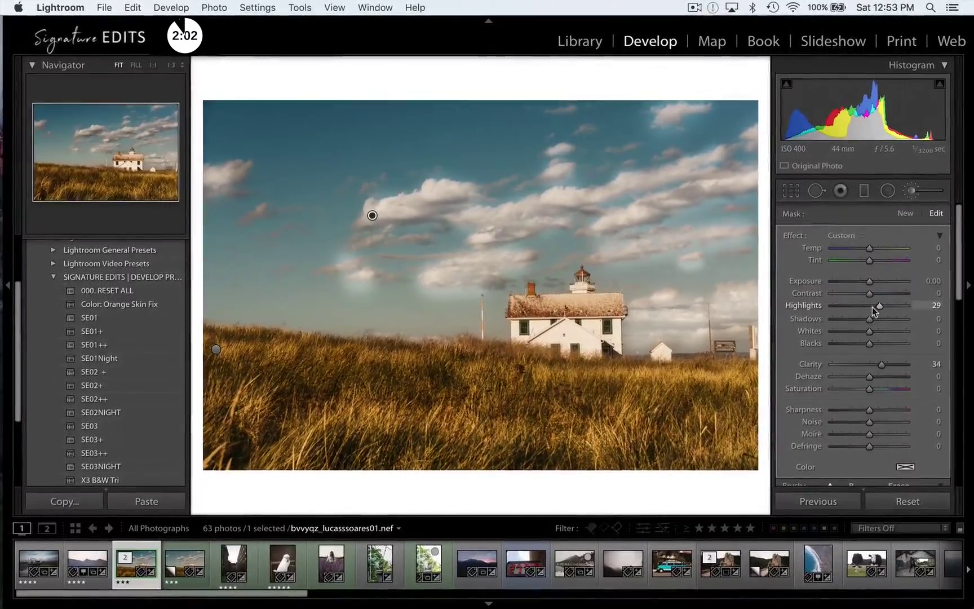
- Fine-tune the clouds' highlights to 25 with more clarity, delete a mask pin, and close the brush
drag(873, 310, 873, 309)
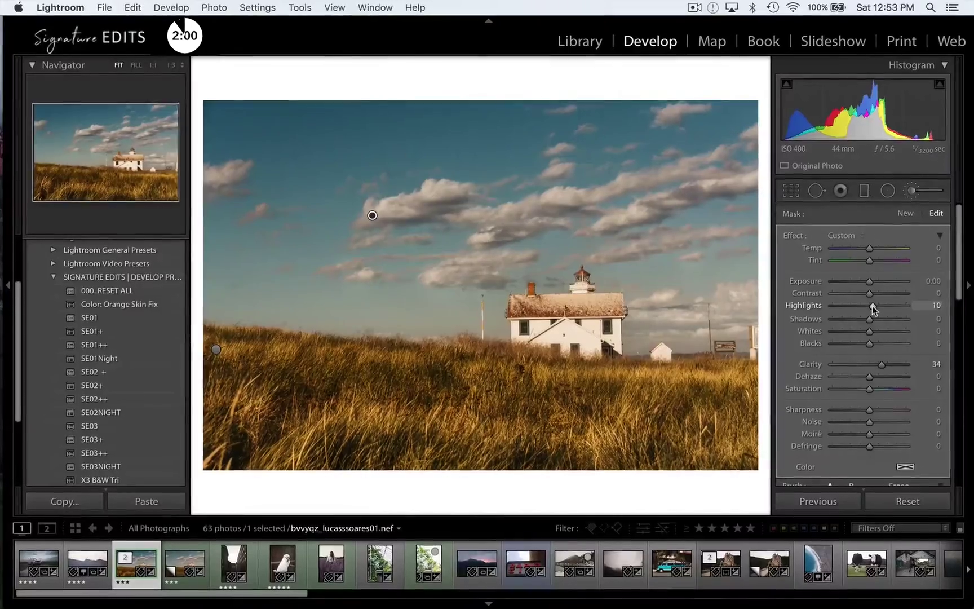
mouse_move(881, 364)
mouse_down()
mouse_move(899, 364)
mouse_move(887, 364)
mouse_up()
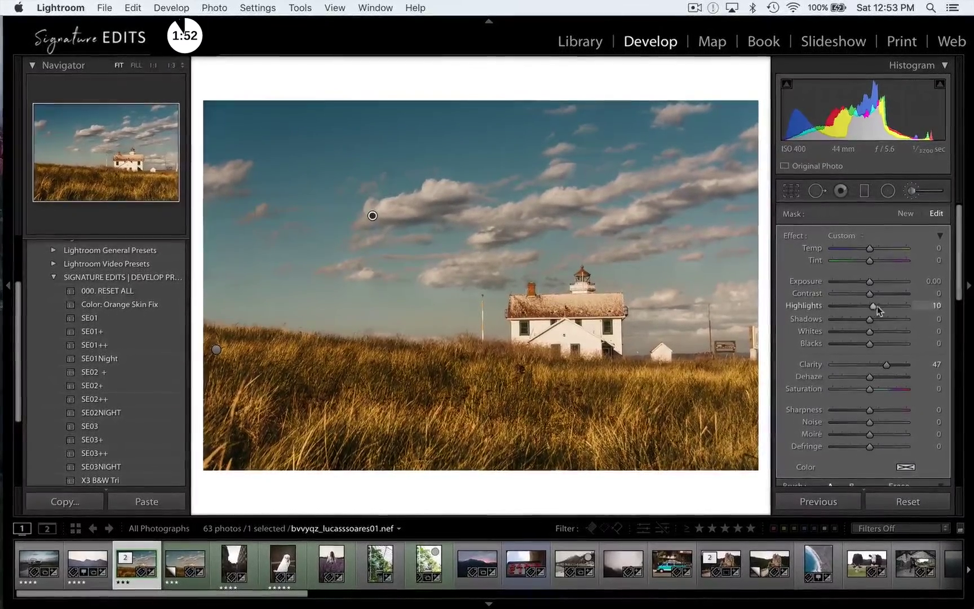
drag(878, 310, 880, 309)
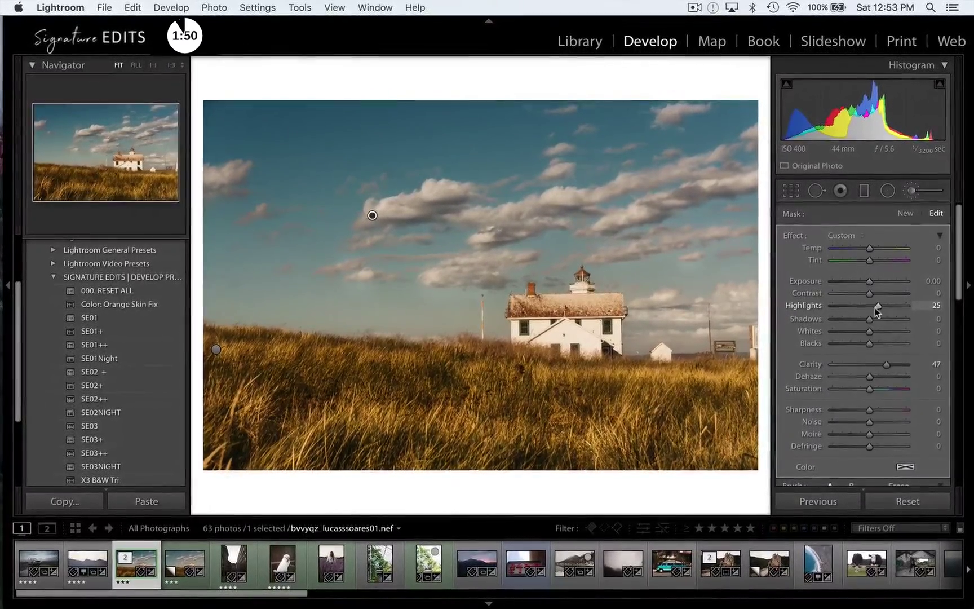
key(Delete)
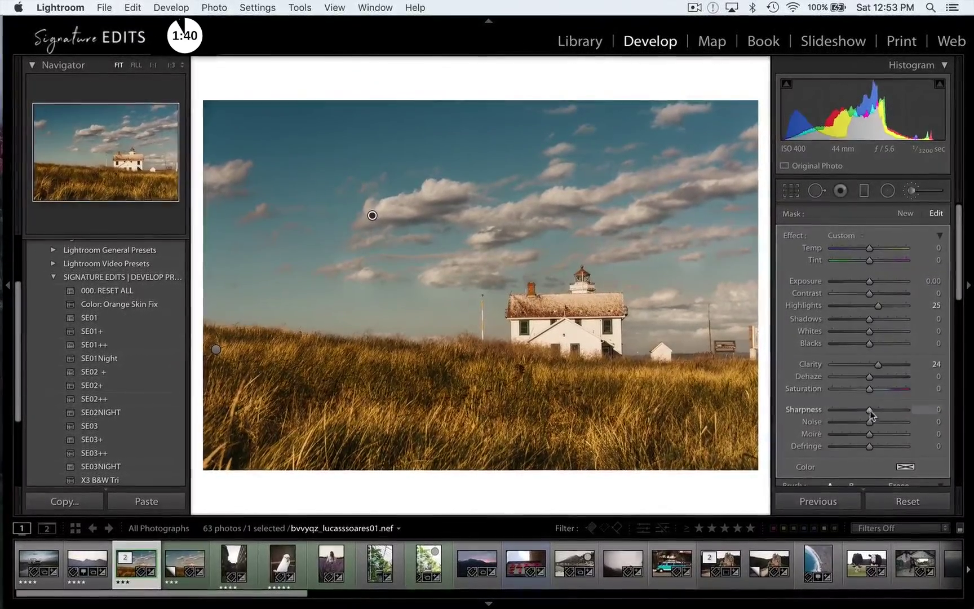
key(k)
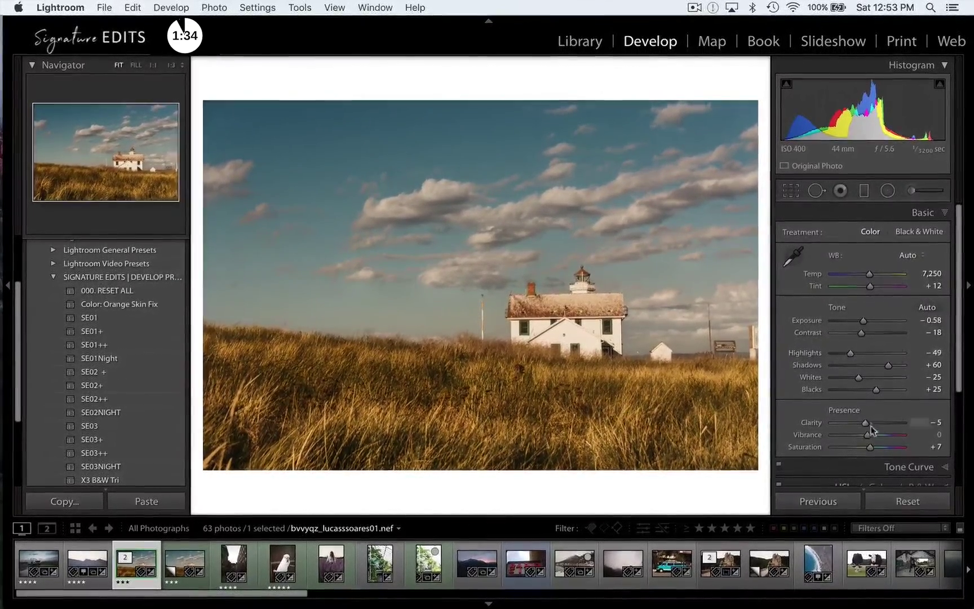
- In the Presence section set global Vibrance to +52 and Saturation to -18
mouse_move(868, 434)
mouse_down()
mouse_move(864, 447)
mouse_move(888, 435)
mouse_move(861, 447)
mouse_up()
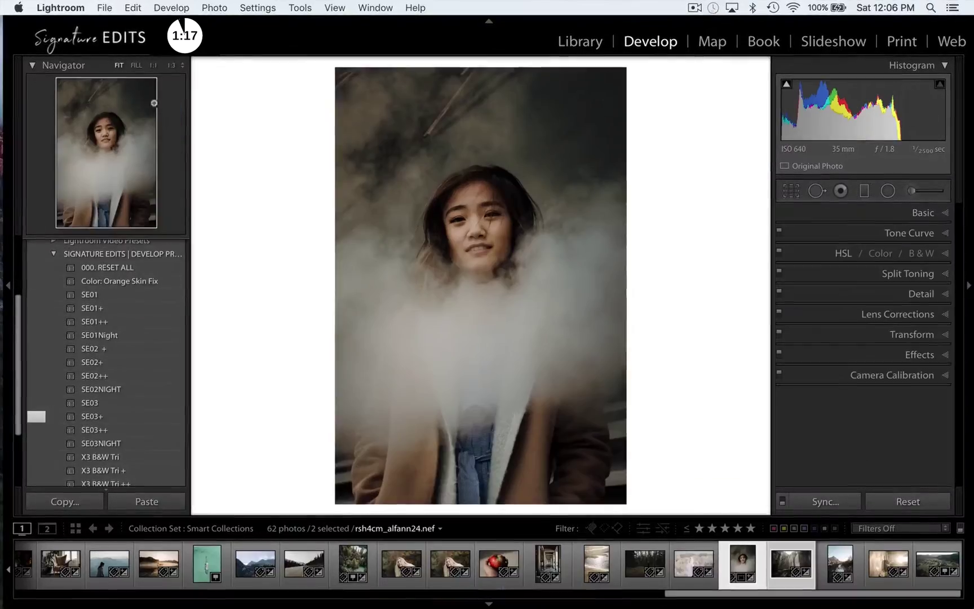
- Open Export for the two photos, keep Specific folder, and name the subfolder 'Best images ever'
click(105, 7)
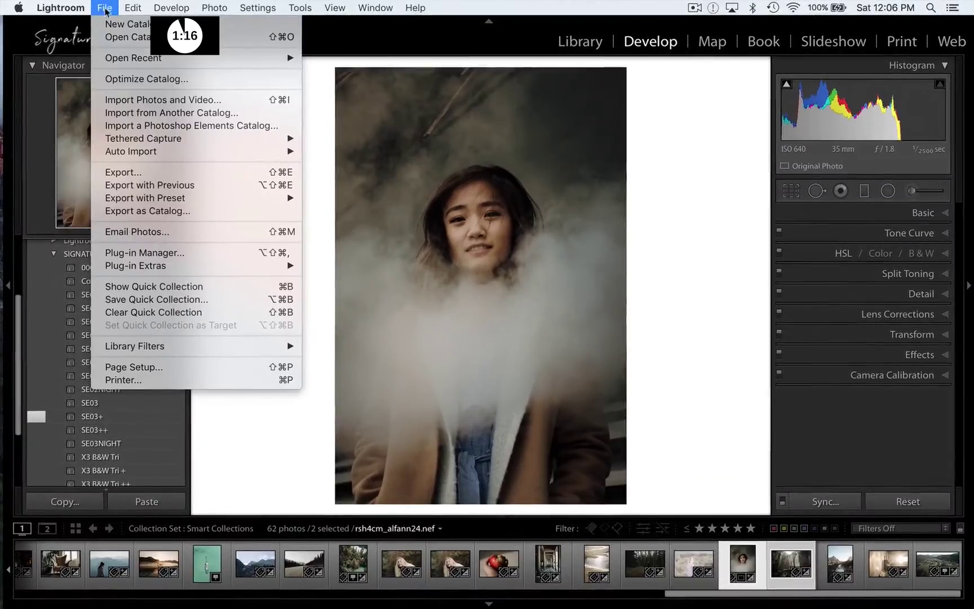
click(122, 172)
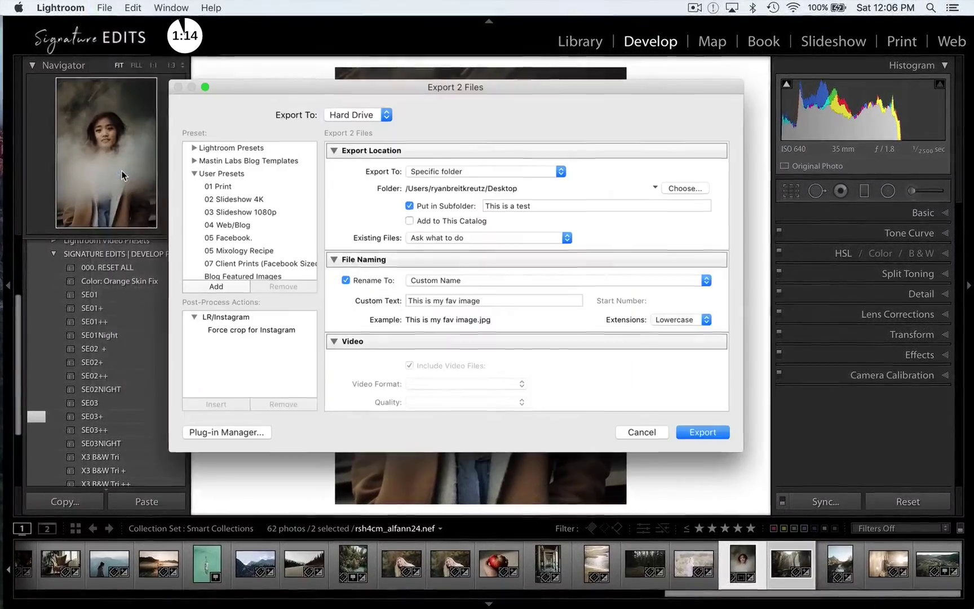
click(431, 170)
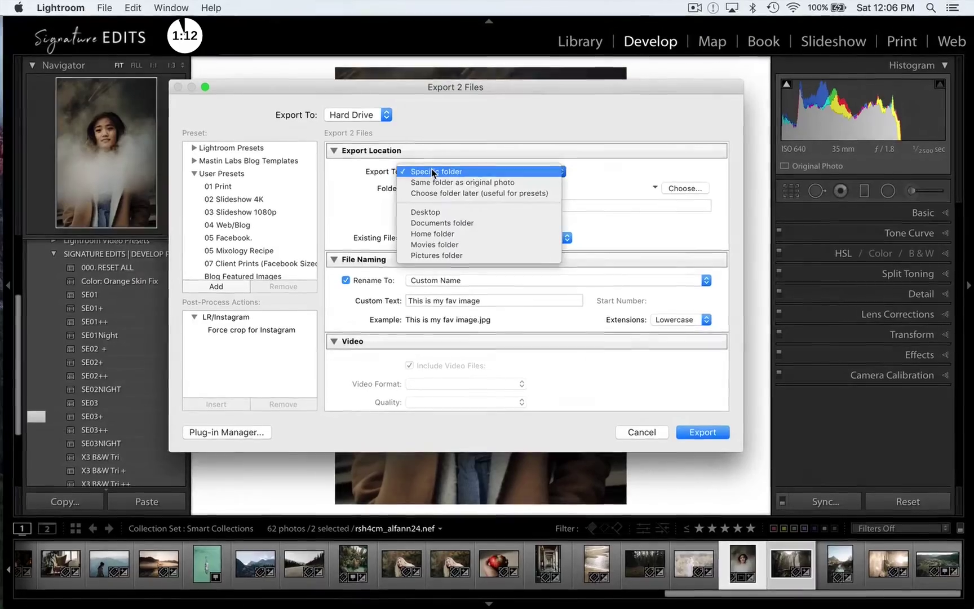
click(431, 171)
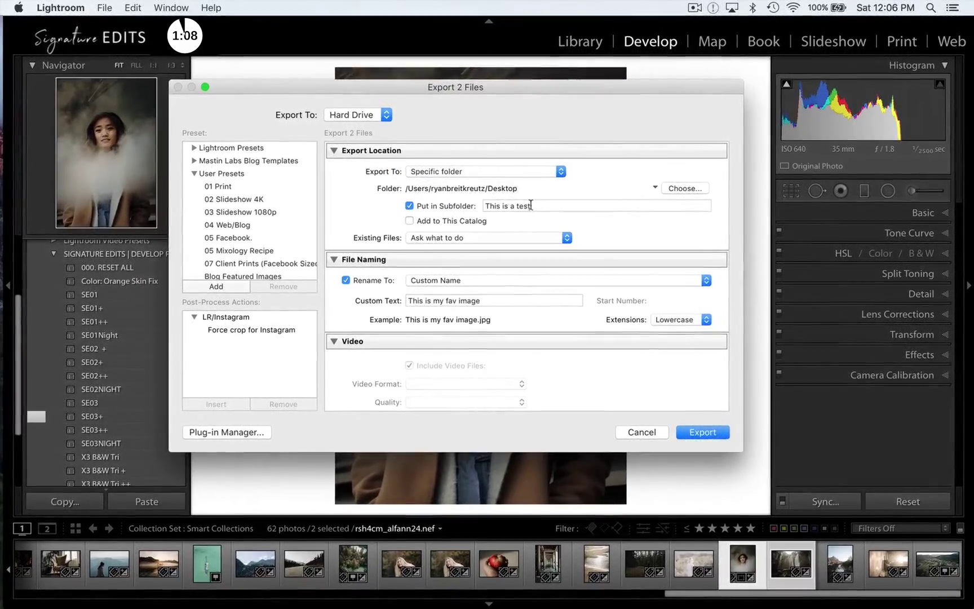
drag(530, 206, 486, 205)
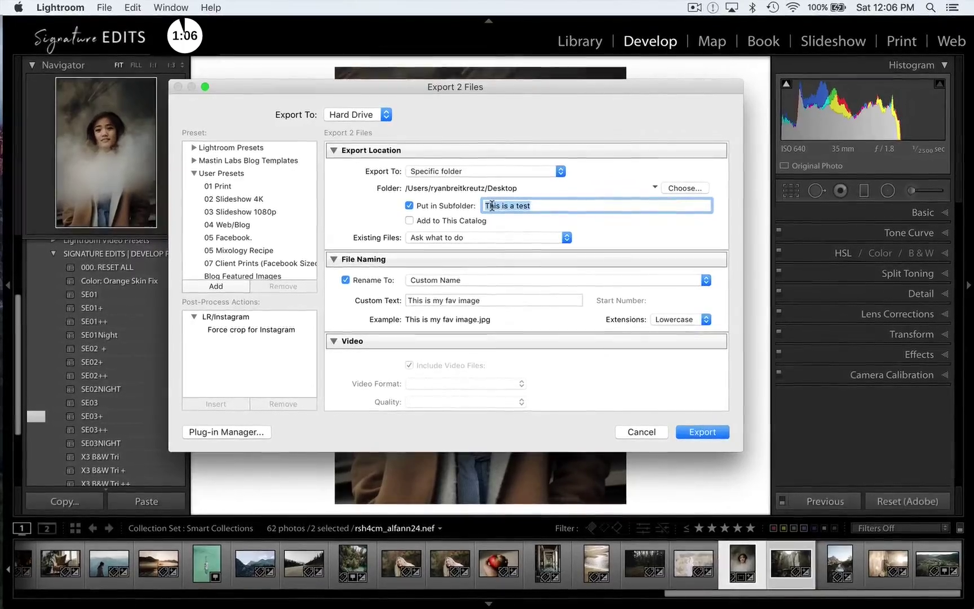
text(Best images eve)
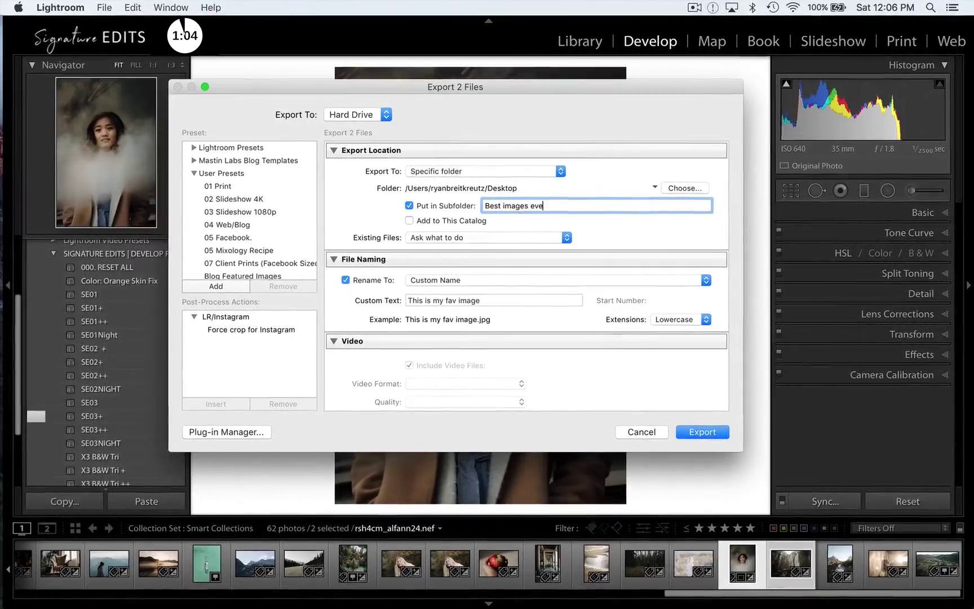
text(r)
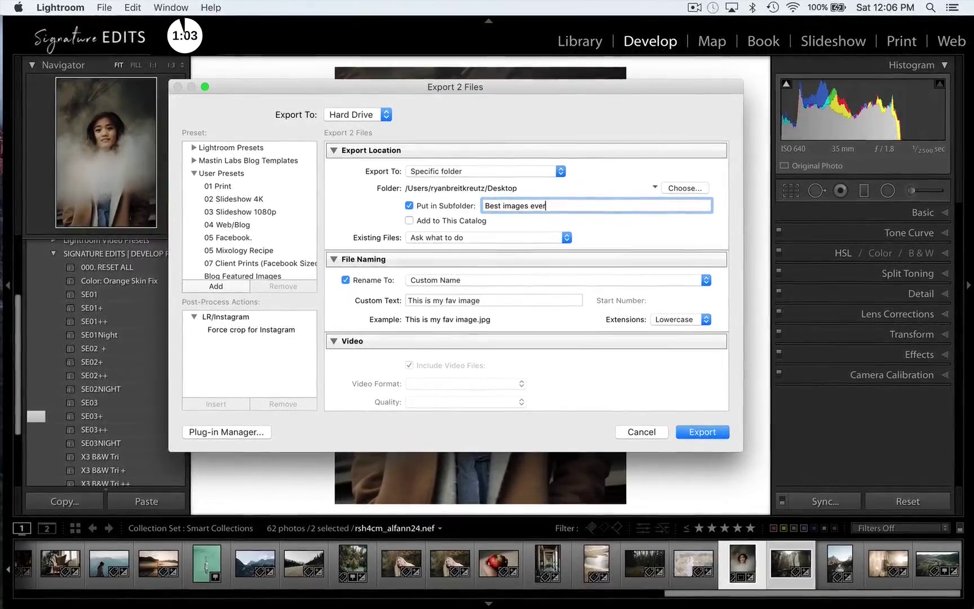
- Keep the Custom Name file-naming scheme and select its name text for replacement
click(426, 285)
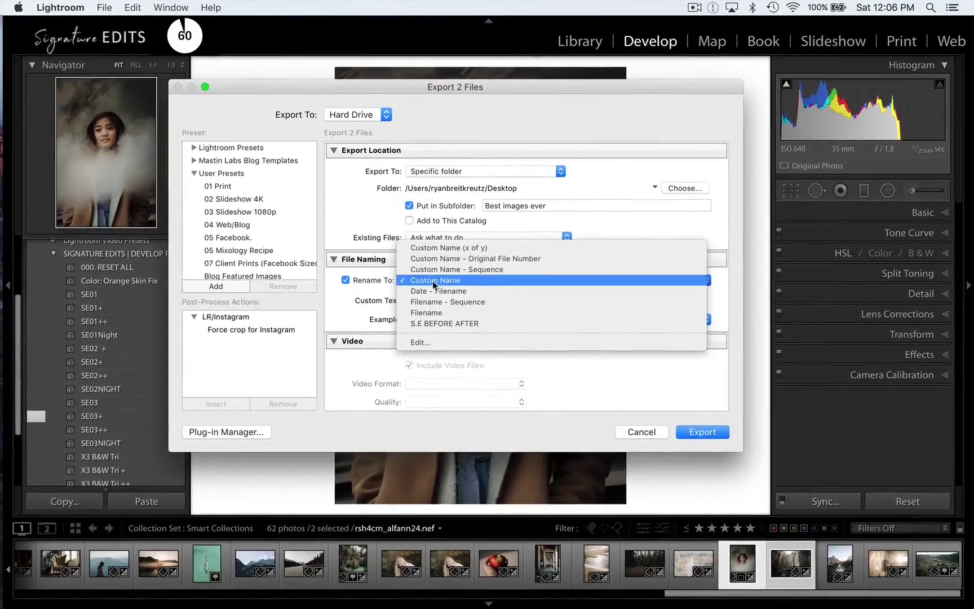
click(434, 280)
triple_click(454, 300)
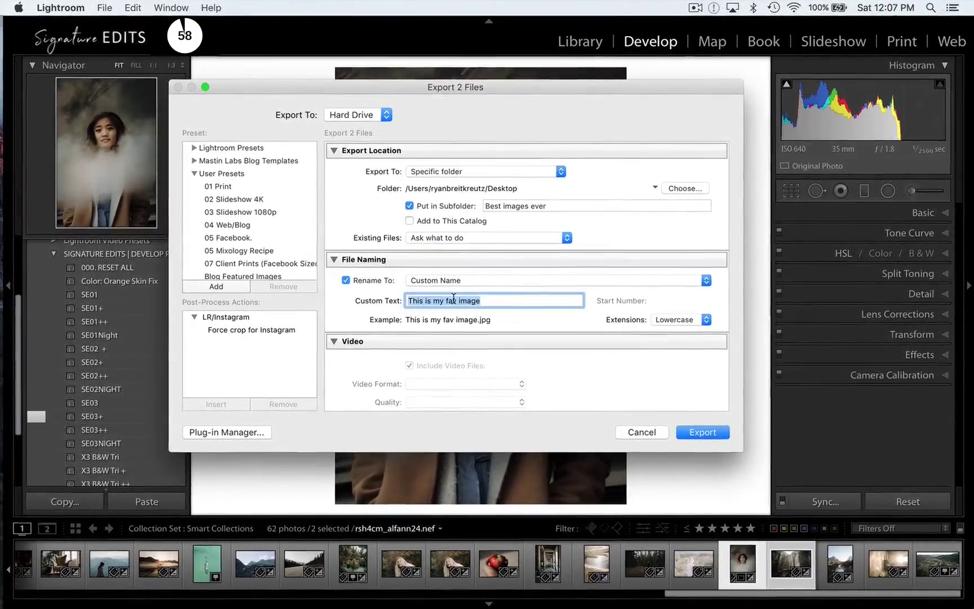
- Enter 'fav' as the custom name and limit the file size to 800 K
text(fav)
scroll(541, 254, down, 5)
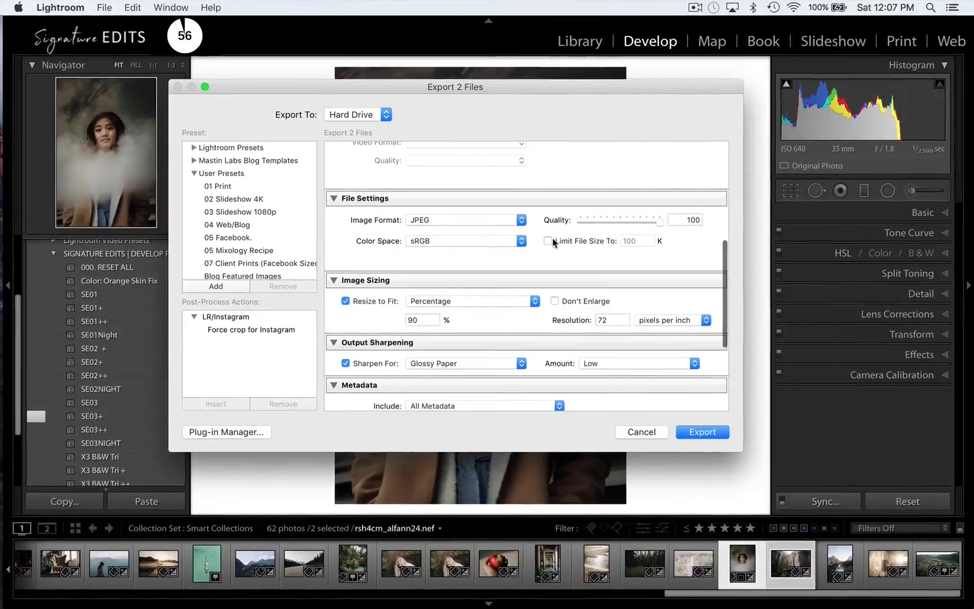
double_click(629, 241)
text(800)
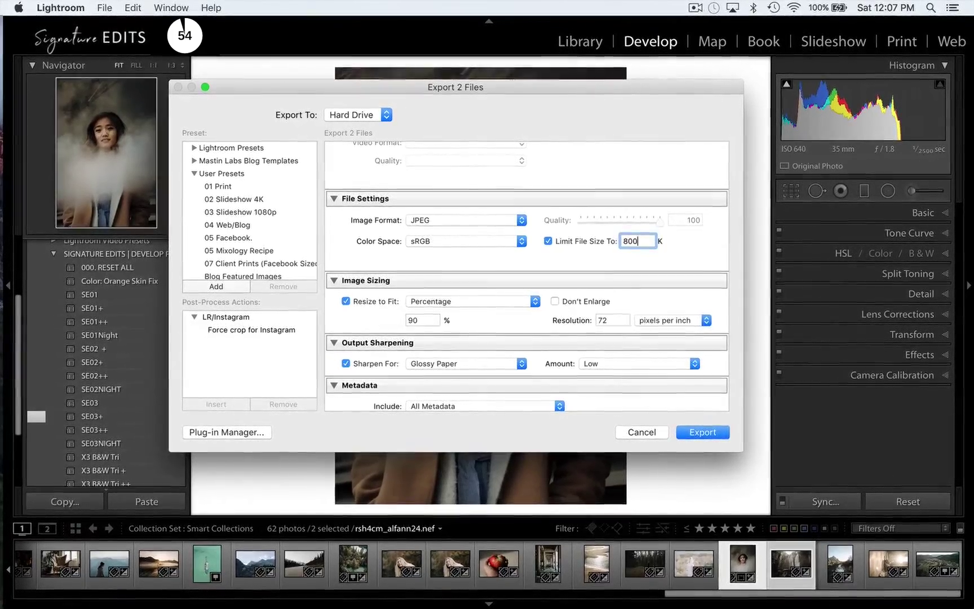
- Resize exports to fit the Long Edge at 2048 pixels
click(345, 302)
click(432, 303)
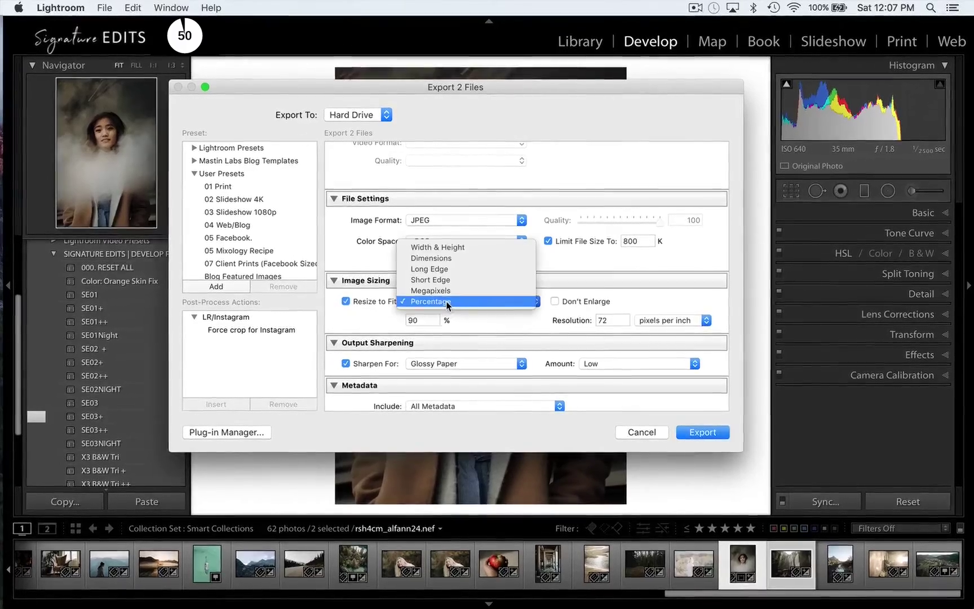
click(440, 269)
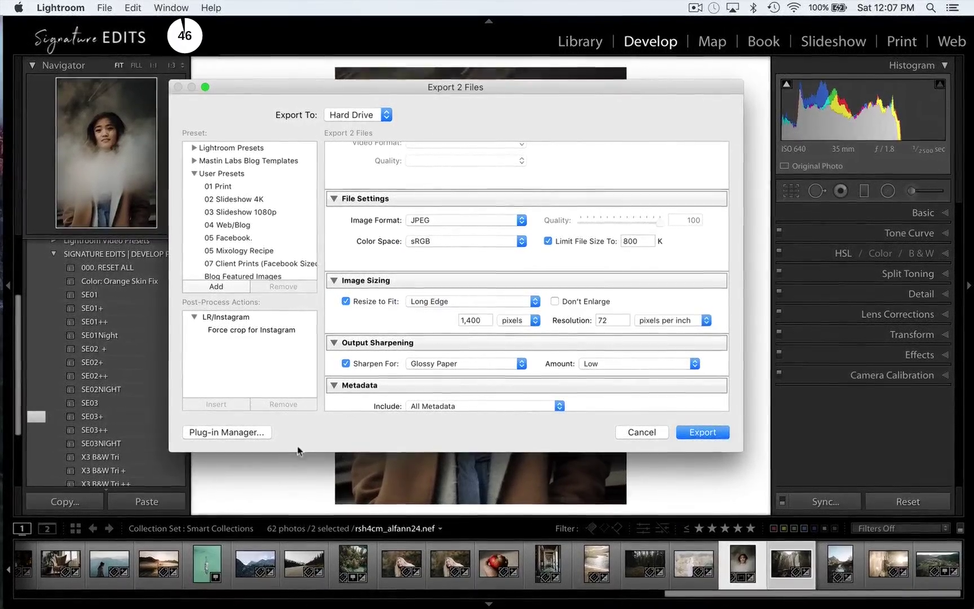
click(489, 302)
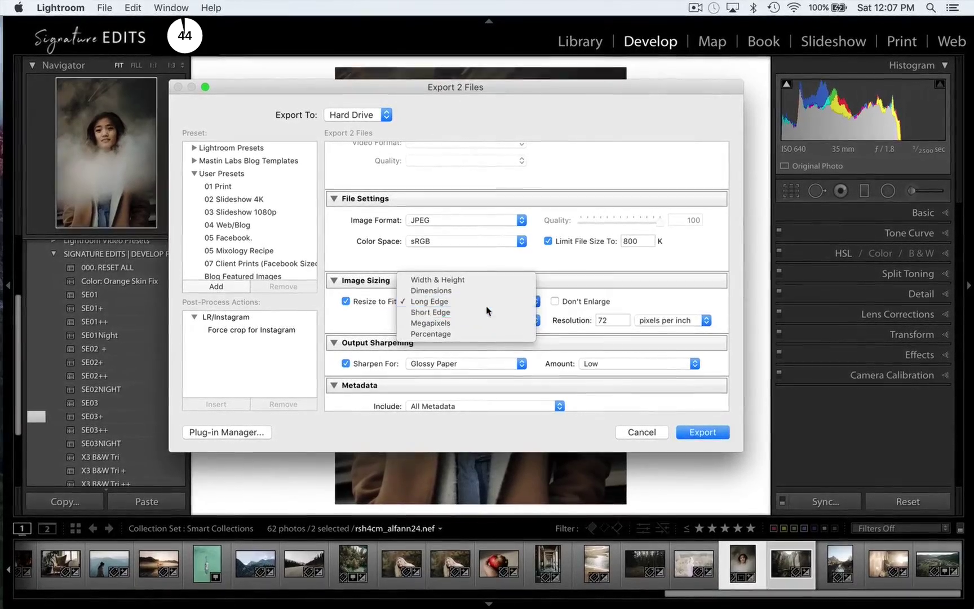
click(485, 312)
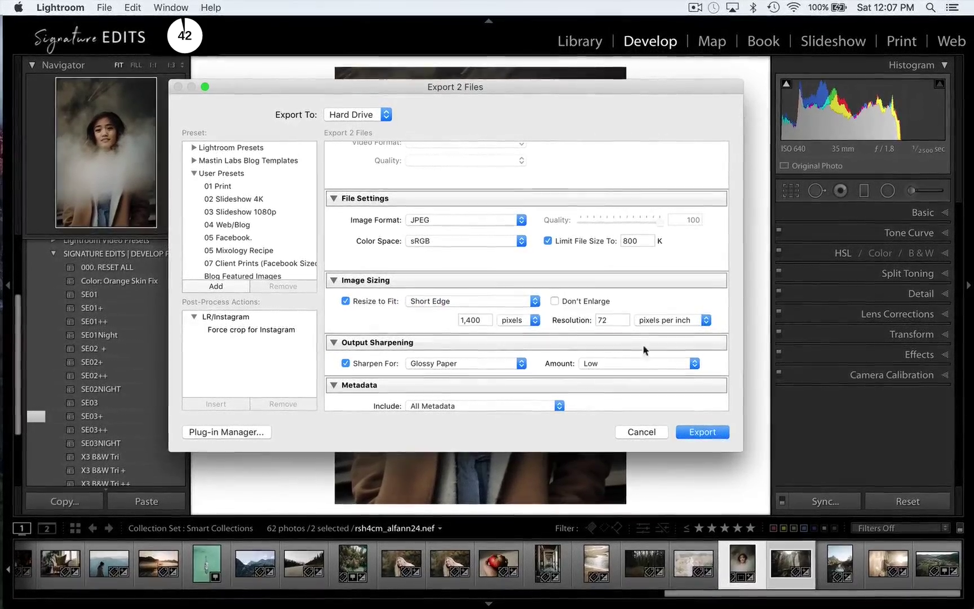
click(496, 302)
click(470, 268)
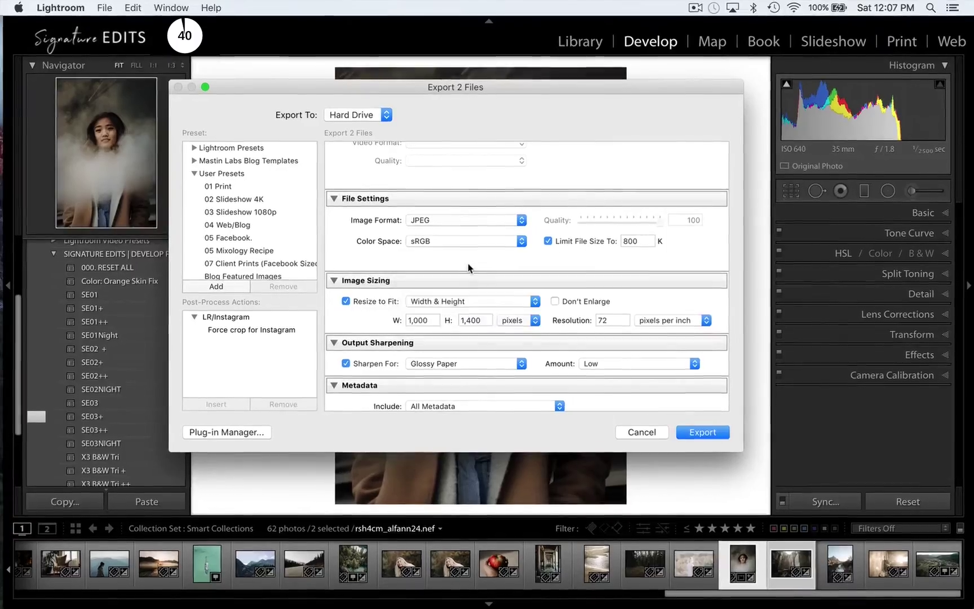
click(472, 302)
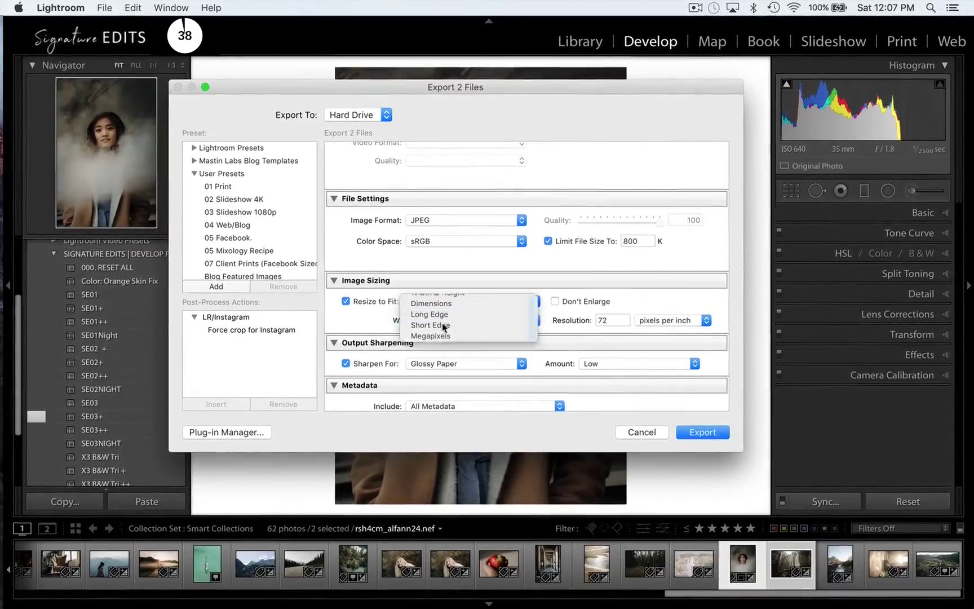
click(430, 314)
double_click(475, 320)
text(20)
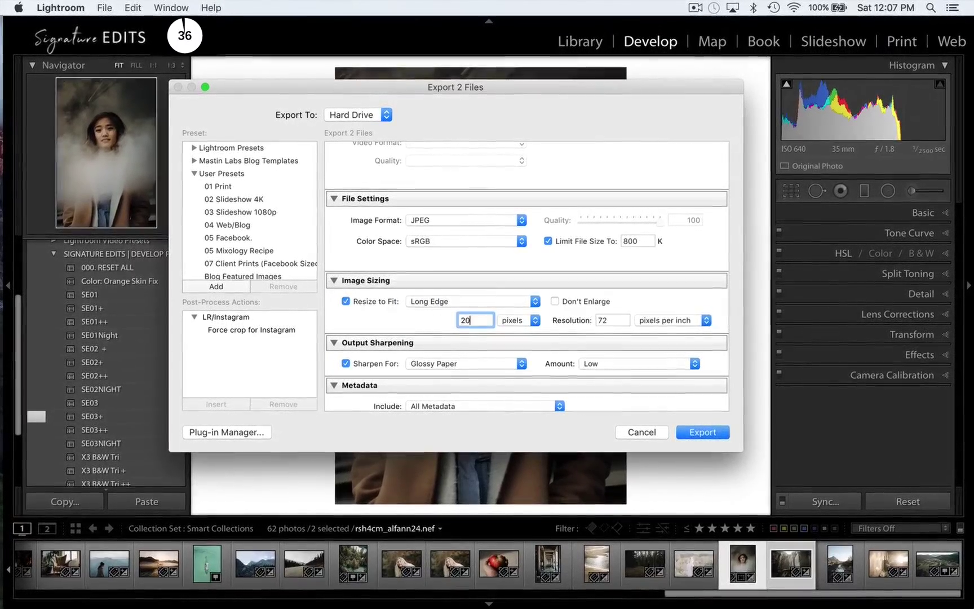
text(48)
- Turn off the watermark and export the two photos
scroll(386, 325, down, 4)
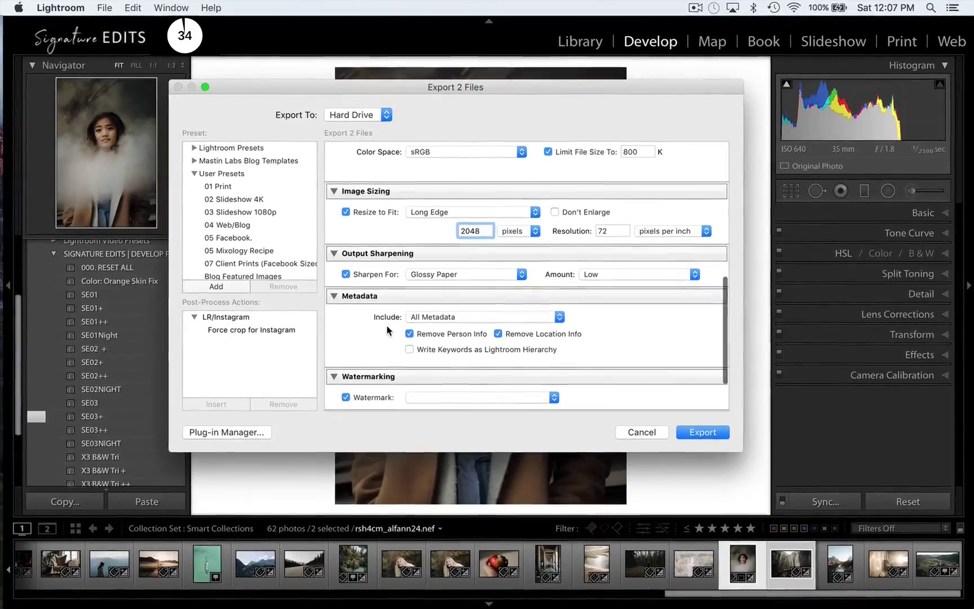
scroll(387, 326, down, 2)
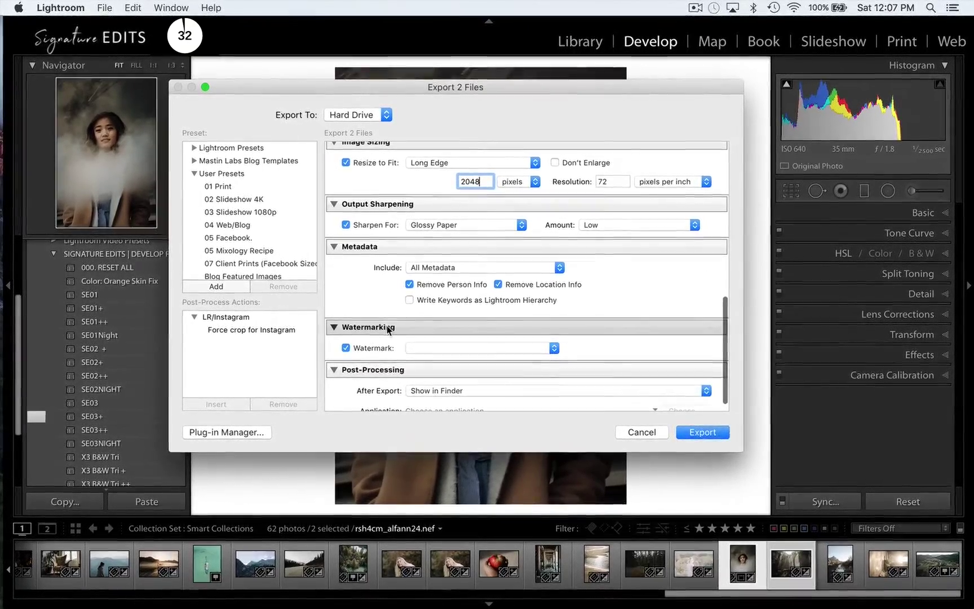
scroll(387, 325, down, 1)
click(442, 333)
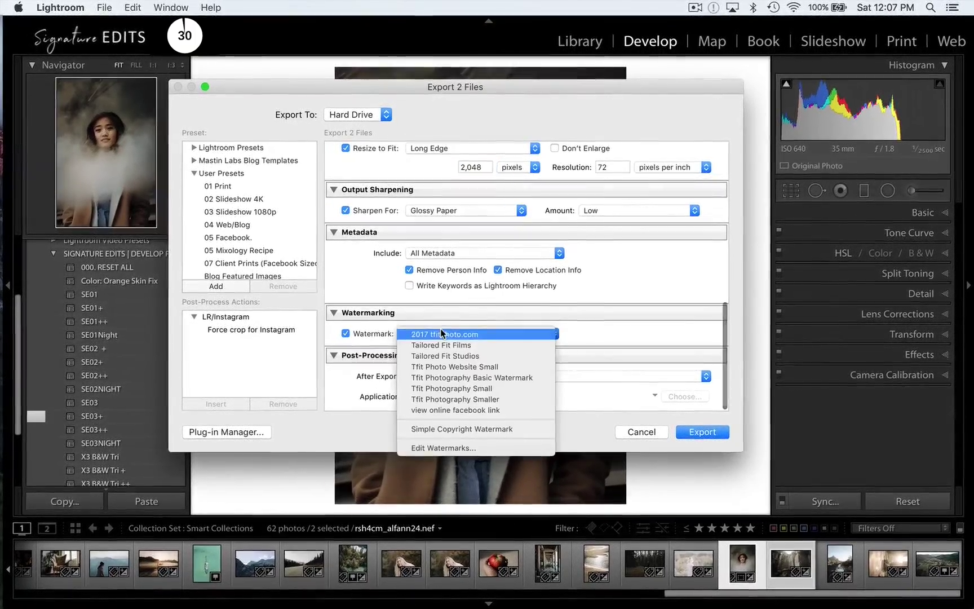
click(359, 370)
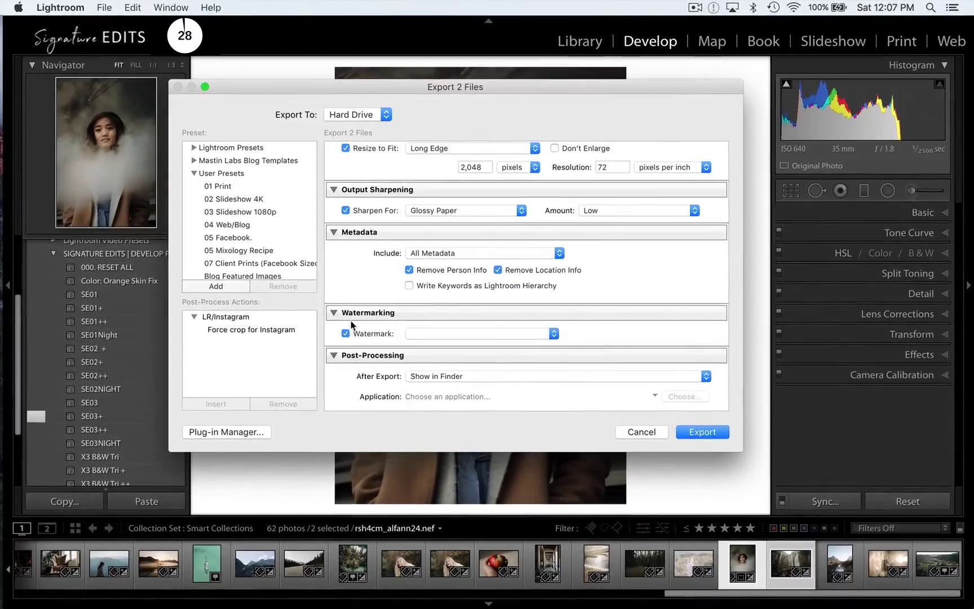
click(345, 334)
click(714, 435)
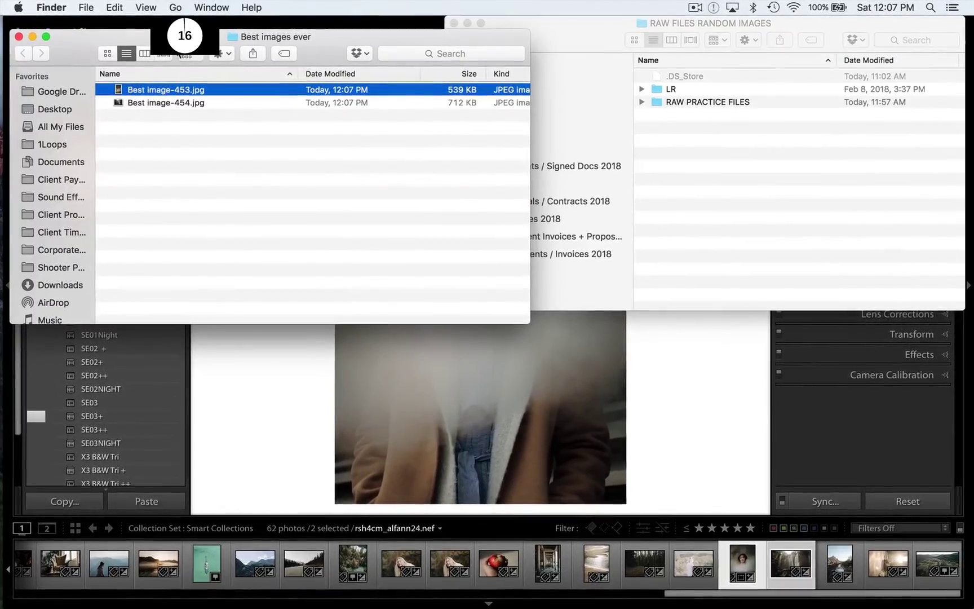
- Quick Look Best image-453.jpg in Finder, then move on to the second exported JPEG
key(space)
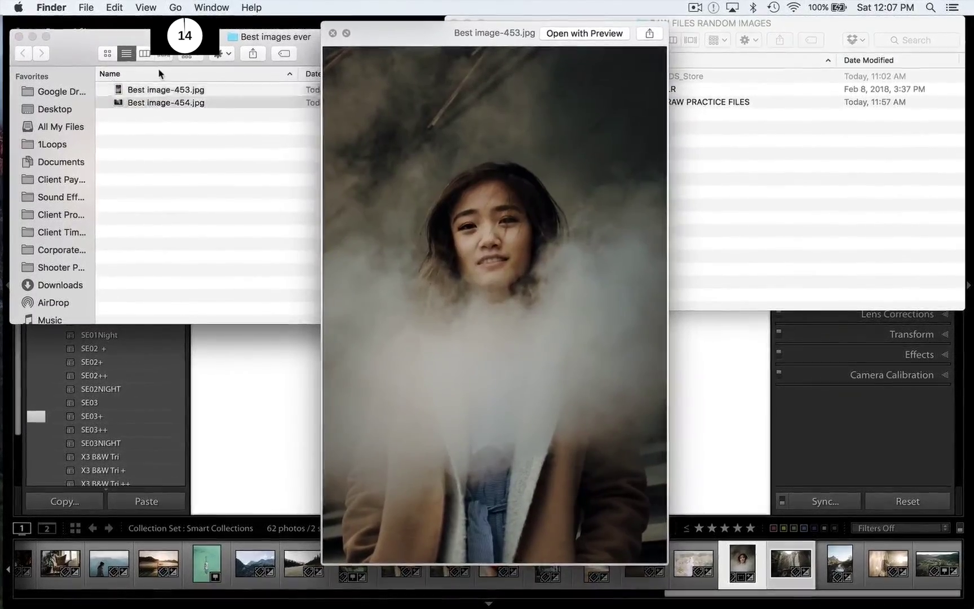
key(Down)
- Append 'and big awesome edits co.' to the watermark text in the Watermark Editor, then cancel
key(super+Tab)
click(61, 7)
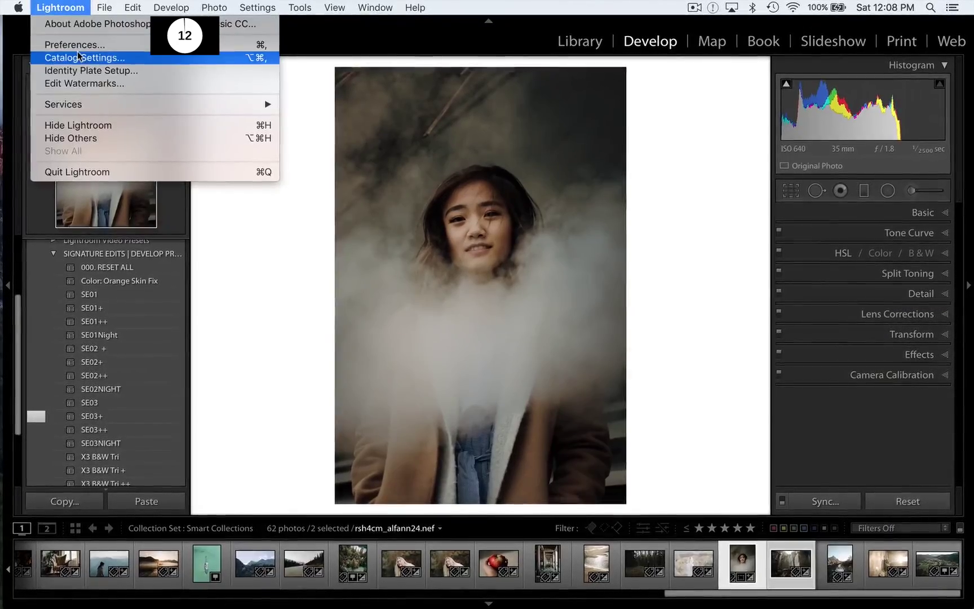
click(84, 83)
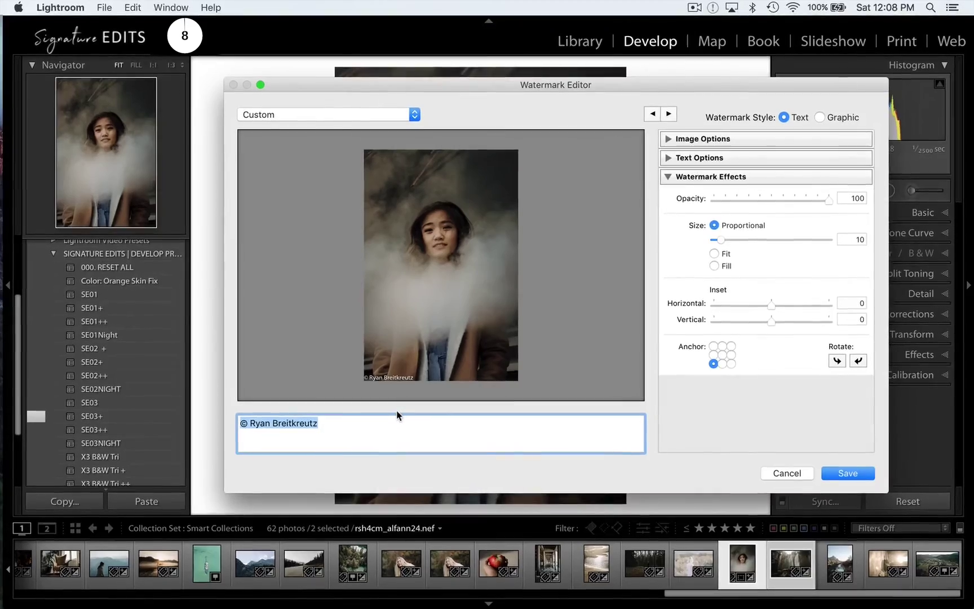
click(358, 425)
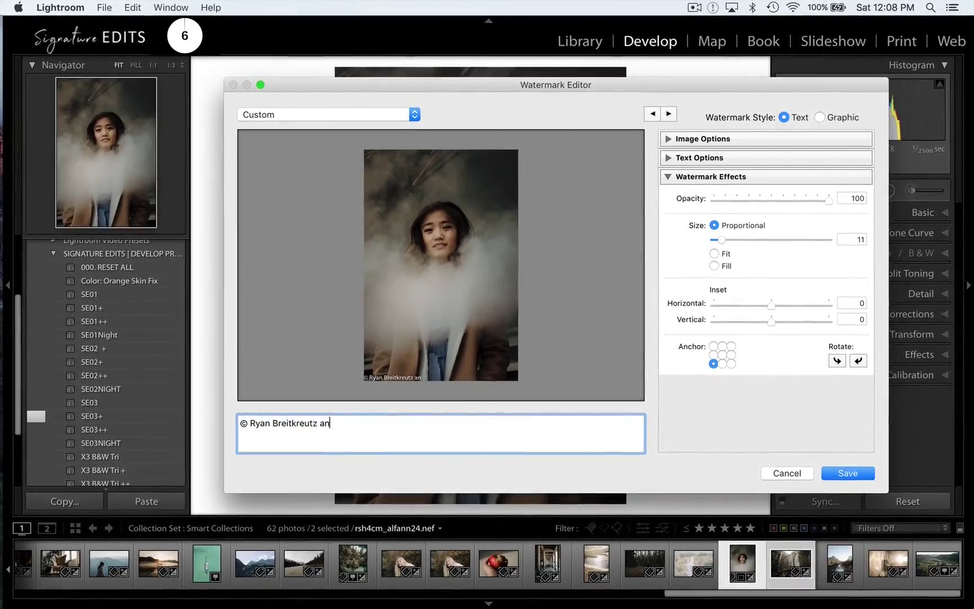
text(and big aweso)
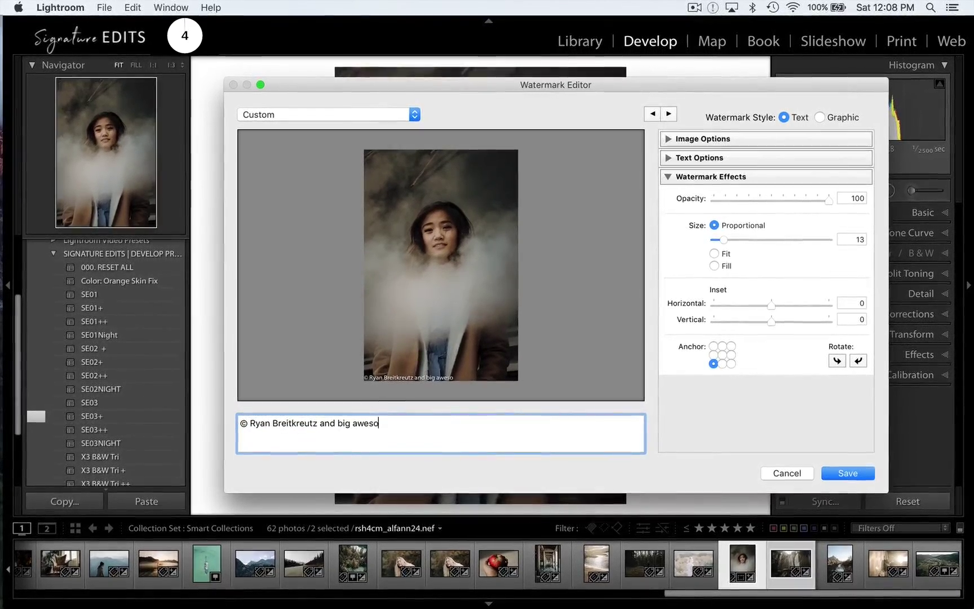
text(me edits co.)
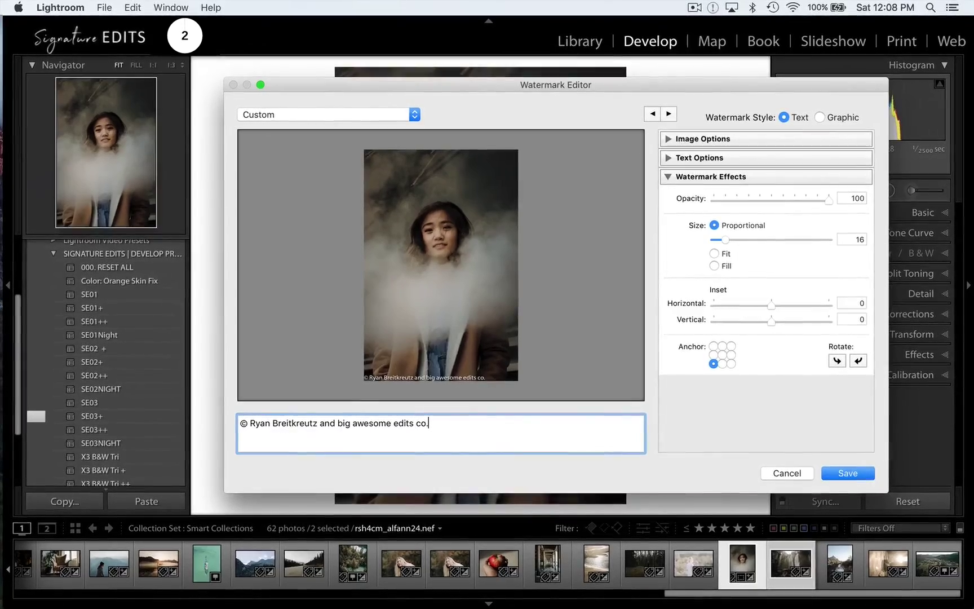
click(790, 473)
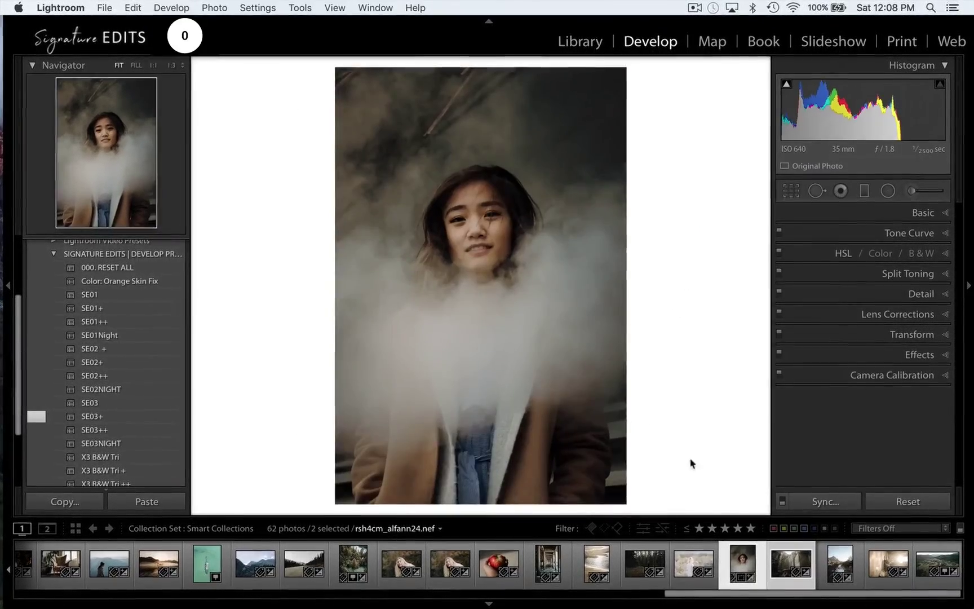